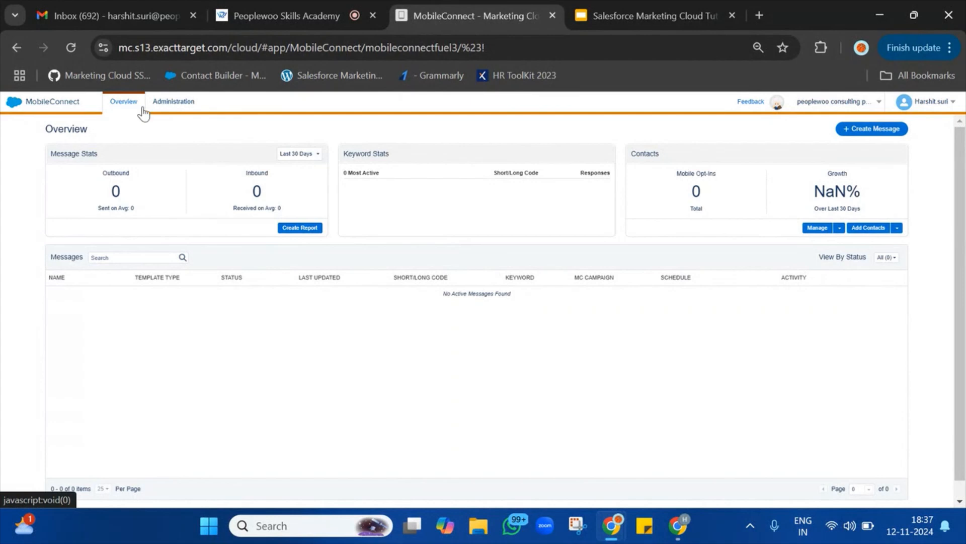
- Look over the MobileConnect administration settings and the available Create Message templates, leaving without creating a message
{"action": "left_click", "coordinate": [173, 102]}
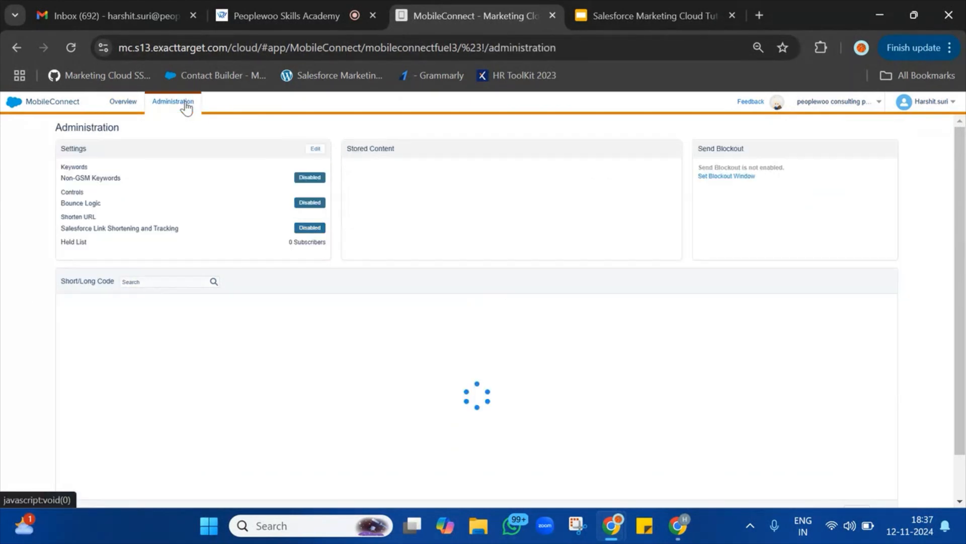
{"action": "left_click", "coordinate": [103, 110]}
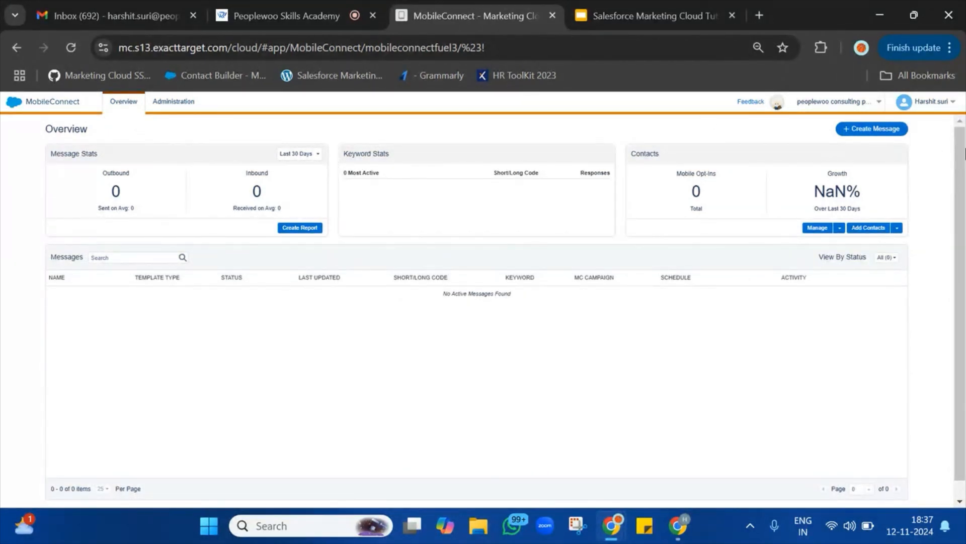
{"action": "left_click", "coordinate": [882, 129]}
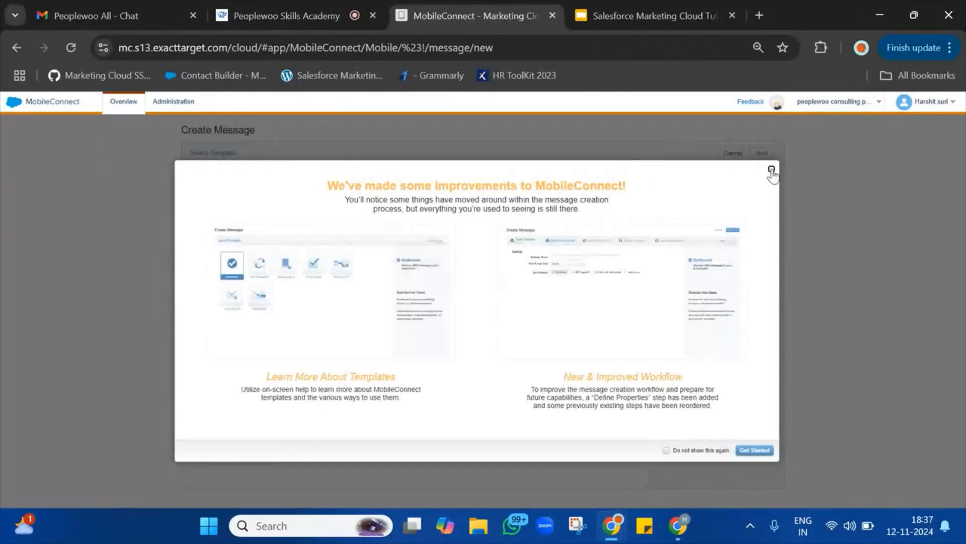
{"action": "left_click", "coordinate": [772, 168]}
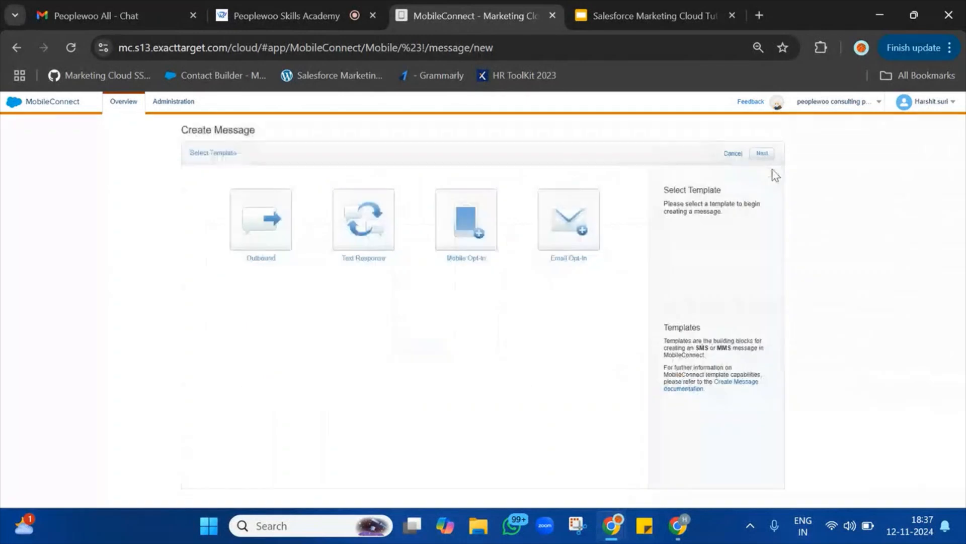
{"action": "left_click", "coordinate": [733, 153]}
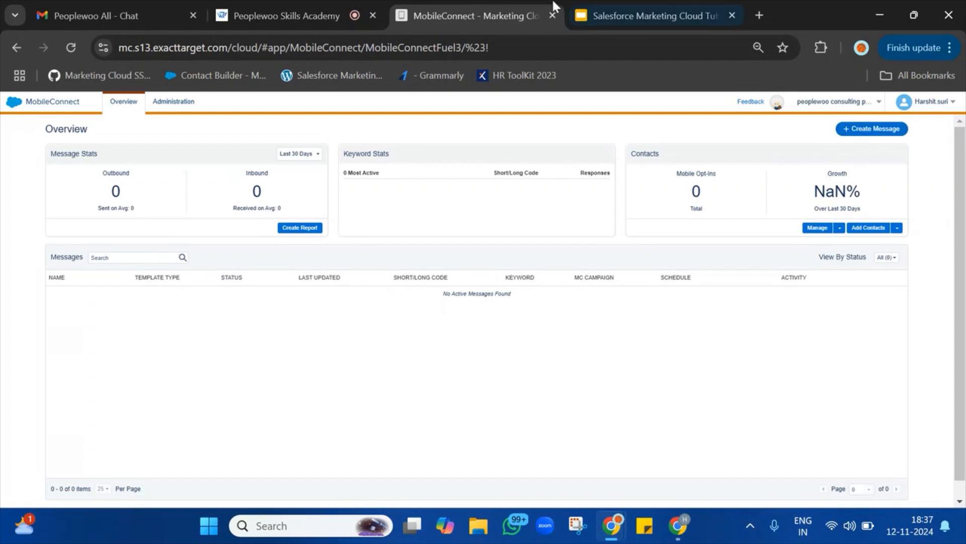
- Duplicate the MobileConnect browser tab and open Content Builder in the copy
{"action": "right_click", "coordinate": [497, 9]}
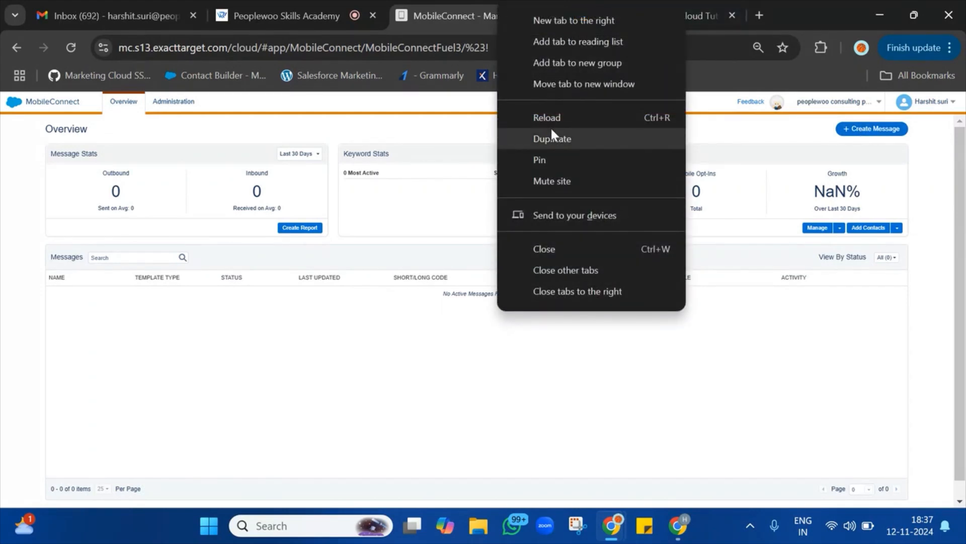
{"action": "left_click", "coordinate": [551, 136]}
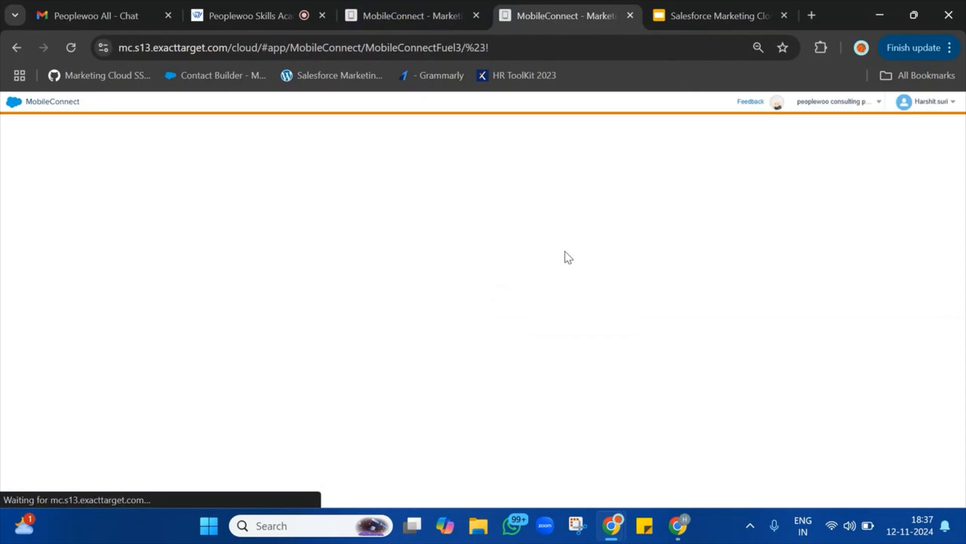
{"action": "left_click", "coordinate": [423, 7]}
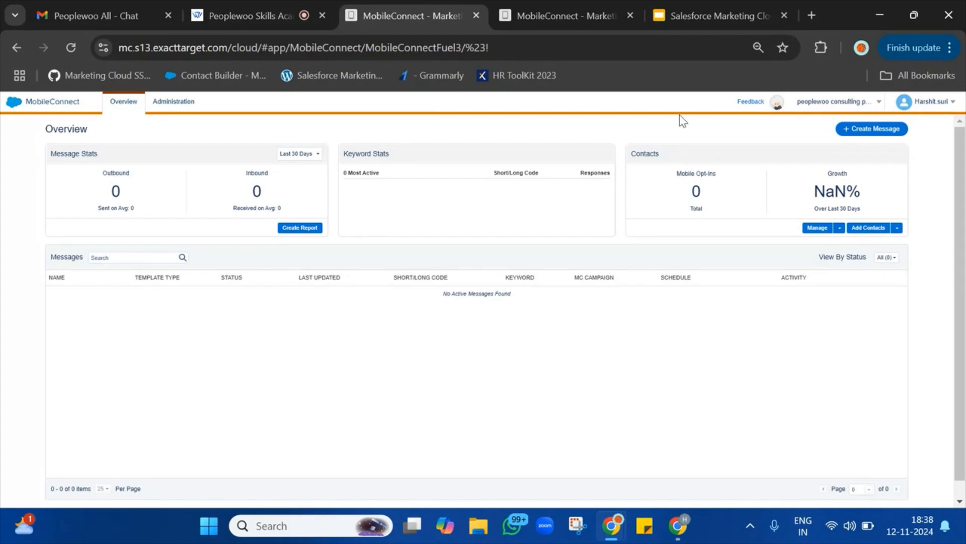
{"action": "left_click", "coordinate": [620, 1]}
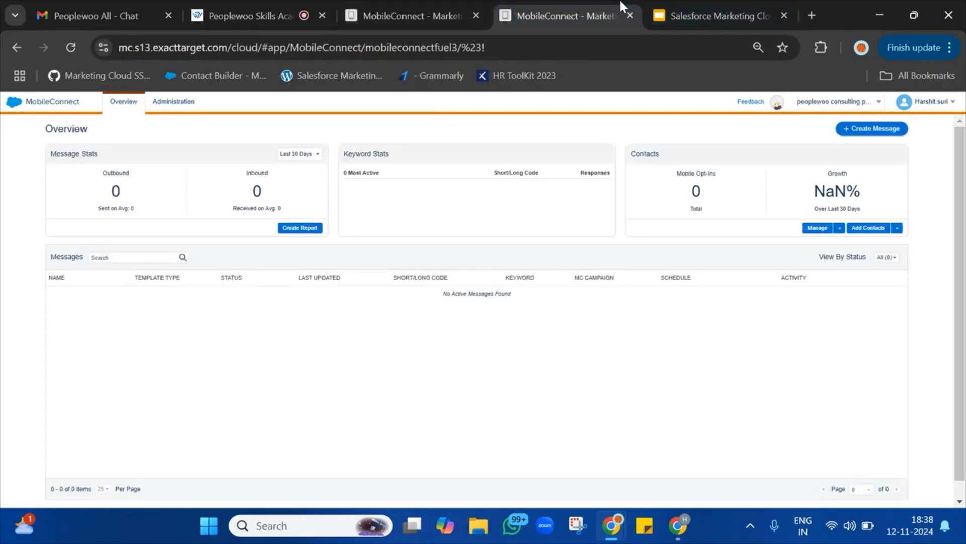
{"action": "left_click", "coordinate": [15, 115]}
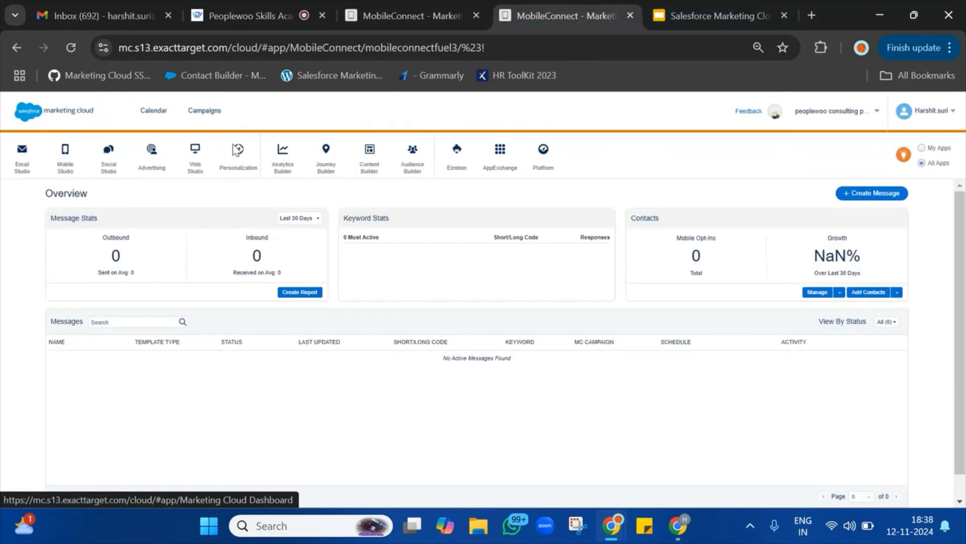
{"action": "mouse_move", "coordinate": [199, 156]}
{"action": "mouse_move", "coordinate": [373, 169]}
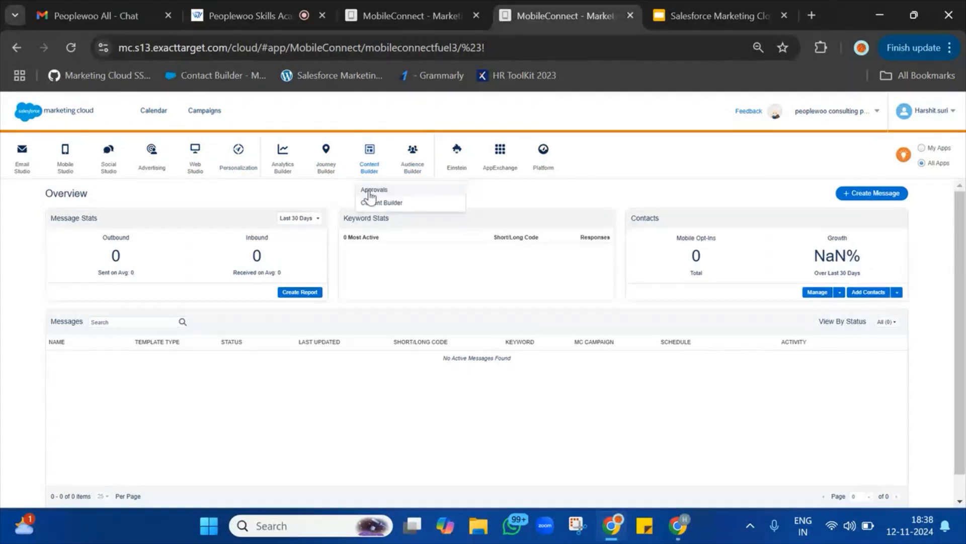
{"action": "left_click", "coordinate": [381, 204]}
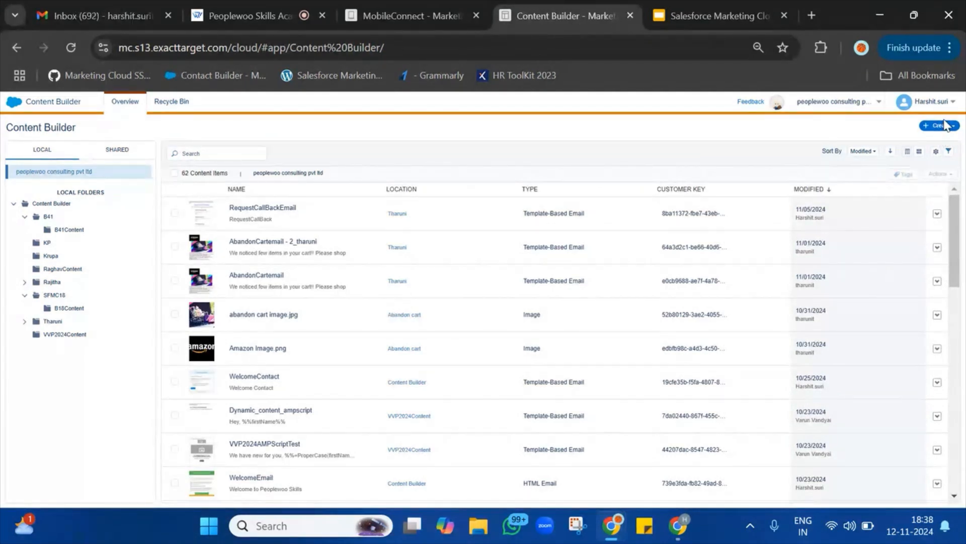
- Examine the content types that can be created in Content Builder, including the Mobile App, Chat Messaging, Content Blocks and Upload options
{"action": "left_click", "coordinate": [938, 127]}
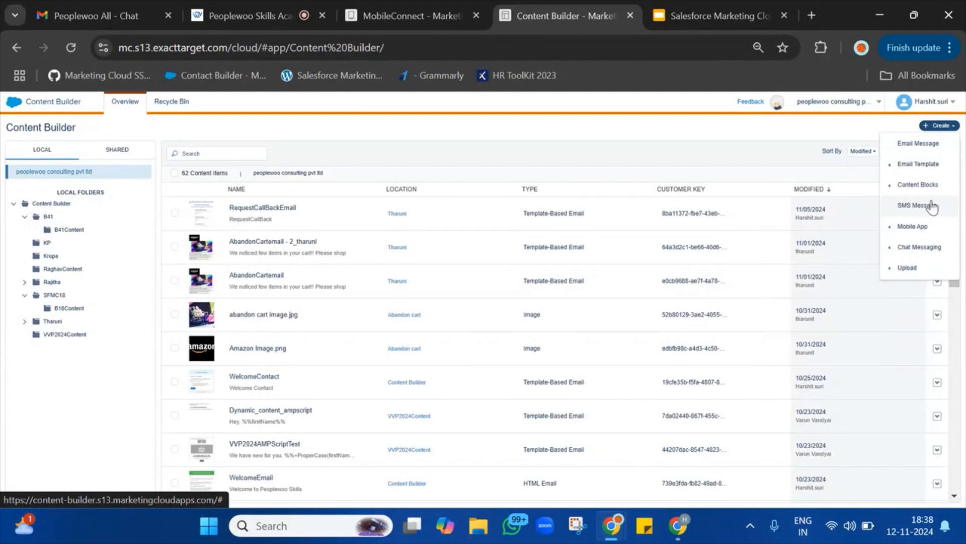
{"action": "mouse_move", "coordinate": [900, 226]}
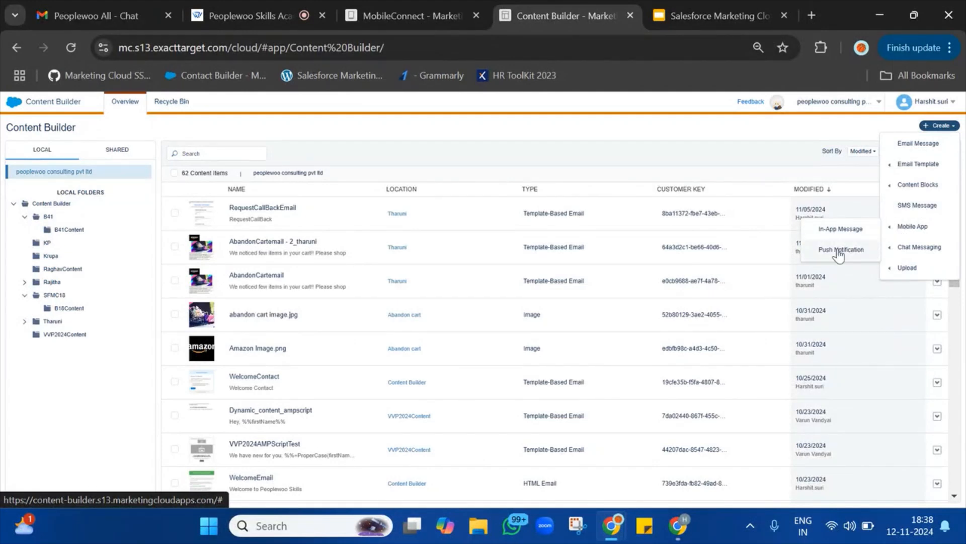
{"action": "mouse_move", "coordinate": [925, 249]}
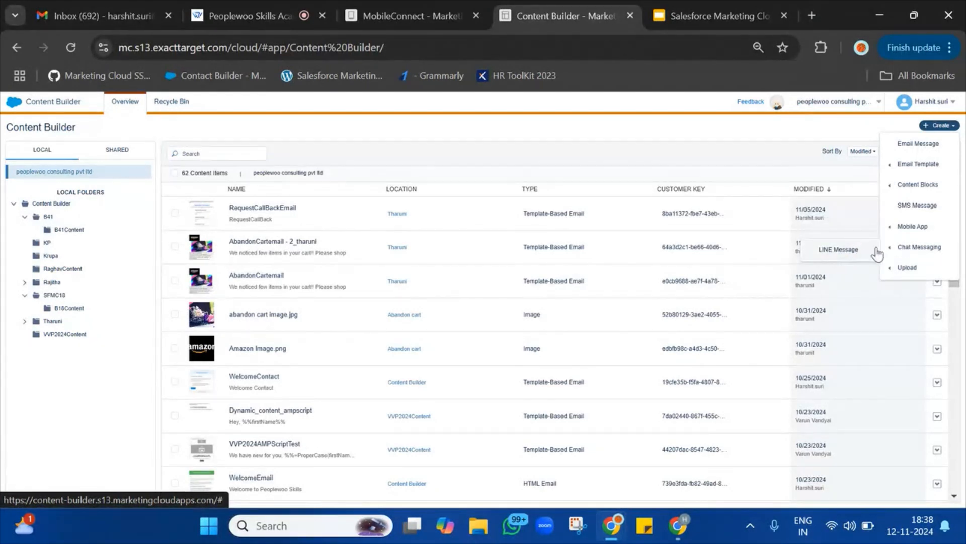
{"action": "mouse_move", "coordinate": [937, 229]}
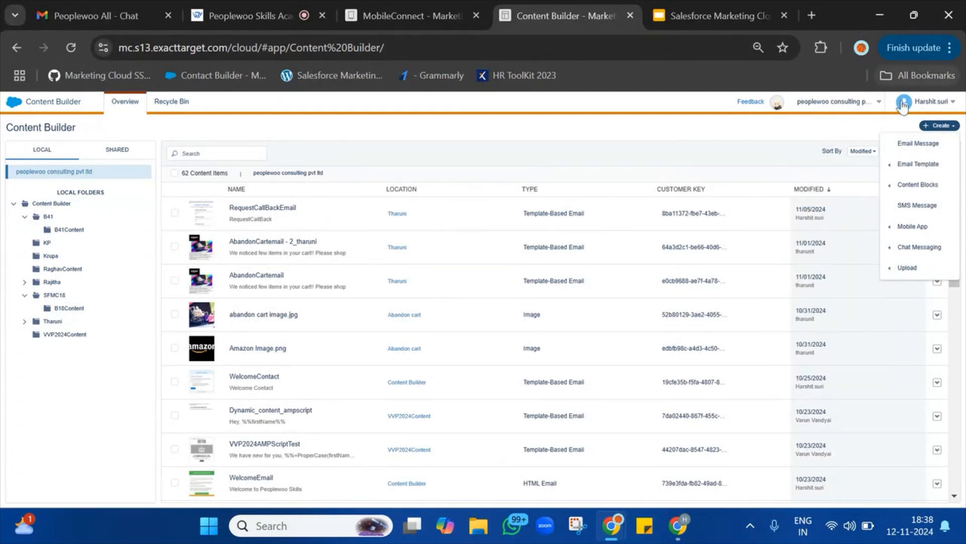
{"action": "mouse_move", "coordinate": [901, 187]}
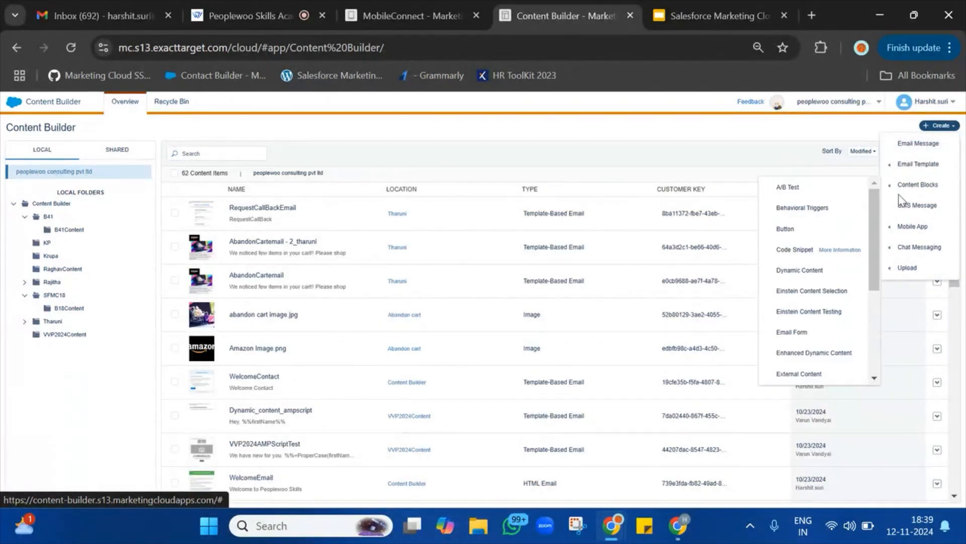
{"action": "mouse_move", "coordinate": [906, 271]}
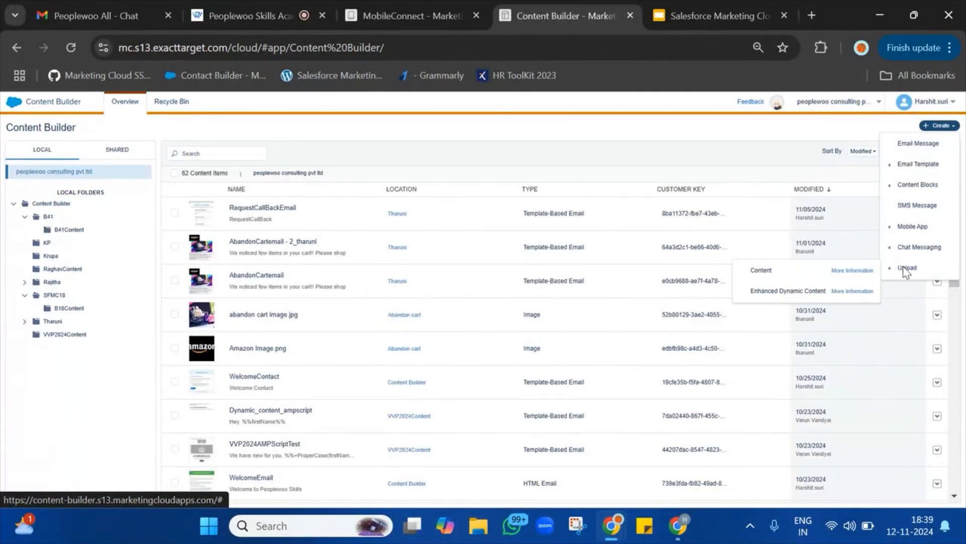
- Duplicate the Content Builder browser tab and open the Content area of Email Studio in the copy
{"action": "right_click", "coordinate": [567, 2]}
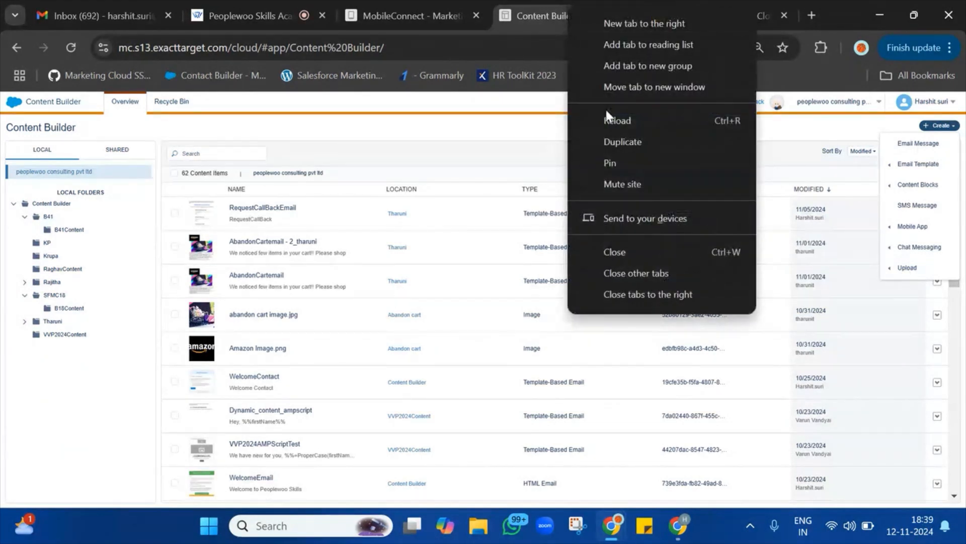
{"action": "left_click", "coordinate": [615, 139]}
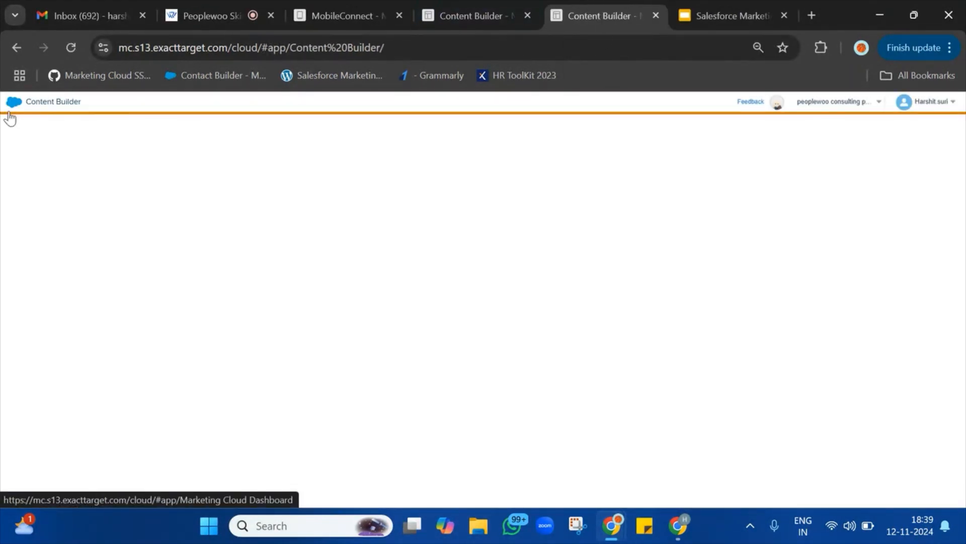
{"action": "left_click", "coordinate": [9, 116]}
{"action": "mouse_move", "coordinate": [22, 150]}
{"action": "left_click", "coordinate": [33, 201]}
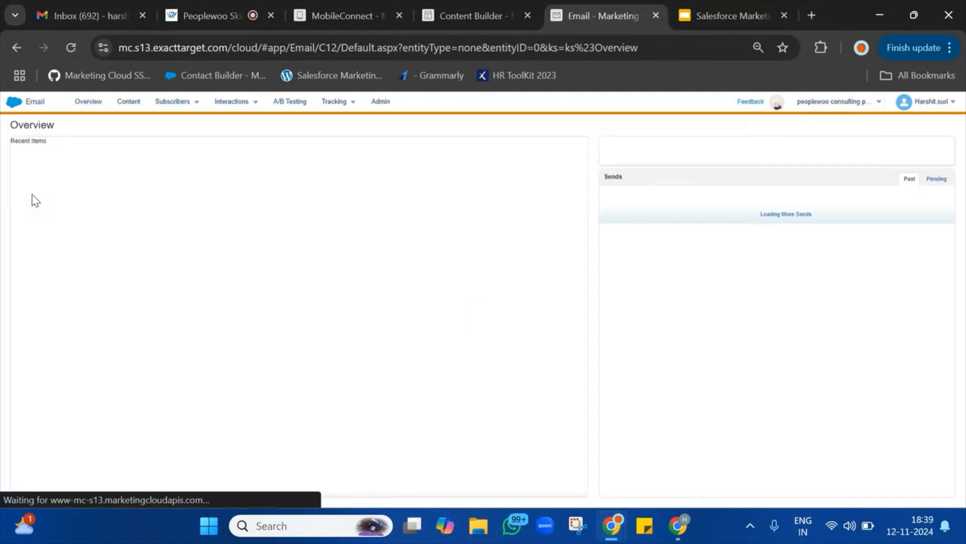
{"action": "left_click", "coordinate": [129, 103]}
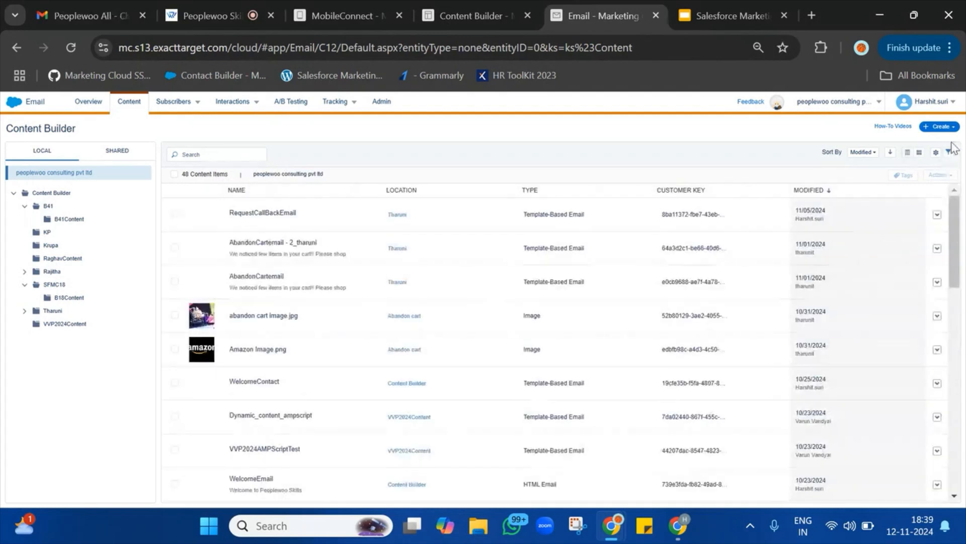
- Compare Email Studio's content creation options with those in Content Builder and close the Email Studio browser tab
{"action": "left_click", "coordinate": [950, 132]}
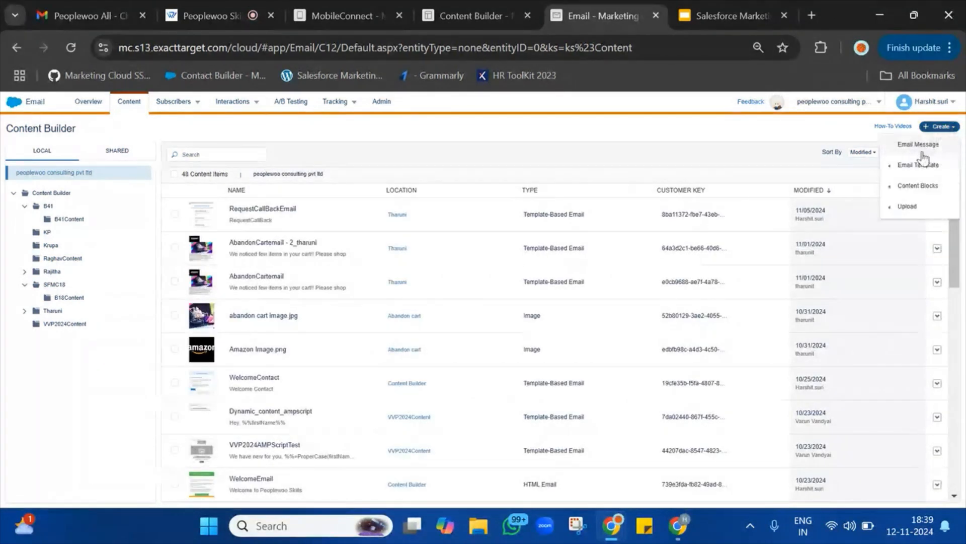
{"action": "mouse_move", "coordinate": [914, 187]}
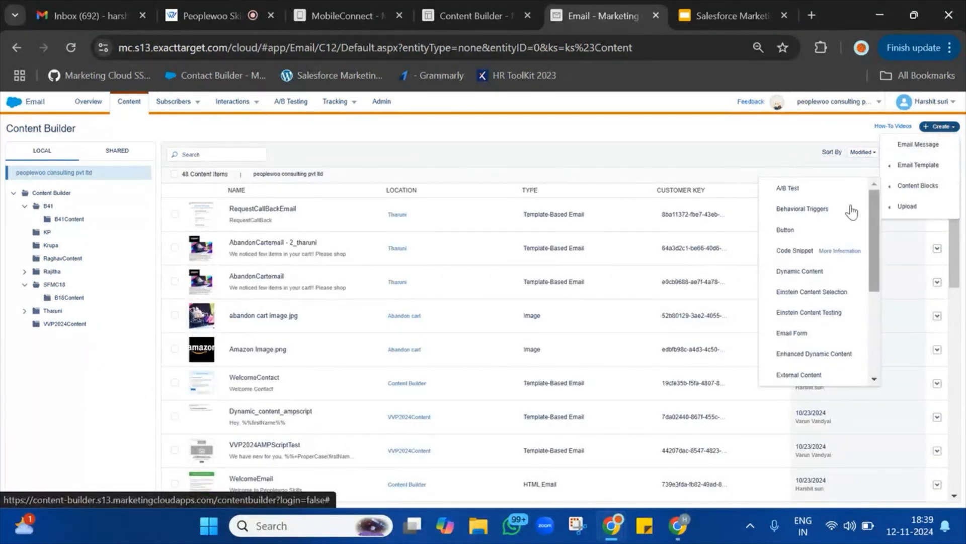
{"action": "left_click", "coordinate": [491, 7]}
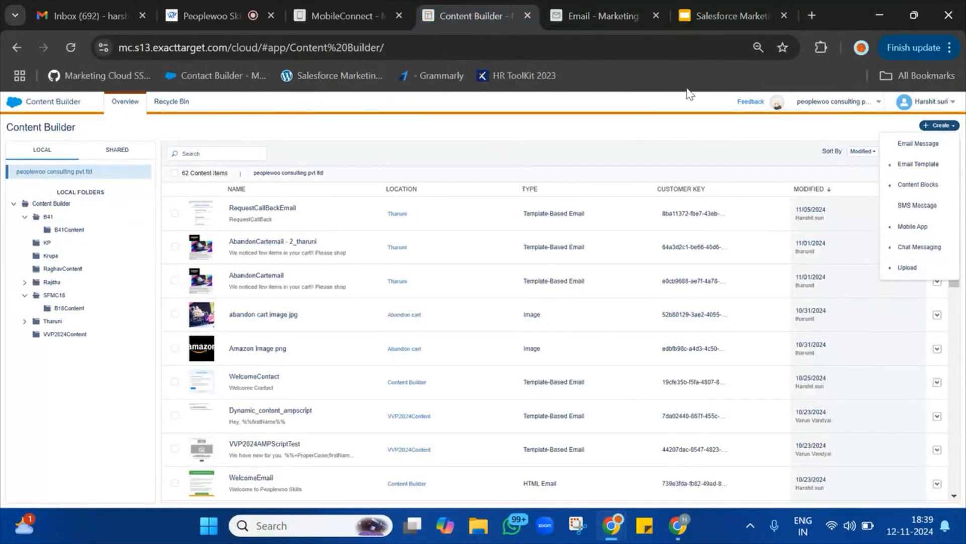
{"action": "left_click", "coordinate": [657, 17]}
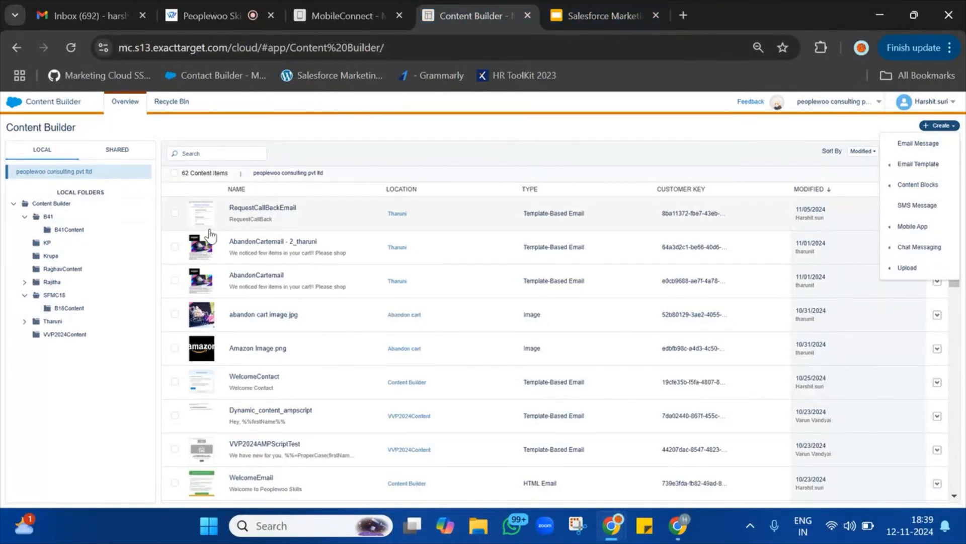
- Duplicate the Content Builder browser tab and switch the original to the Peoplewoo Skills business unit
{"action": "right_click", "coordinate": [569, 8]}
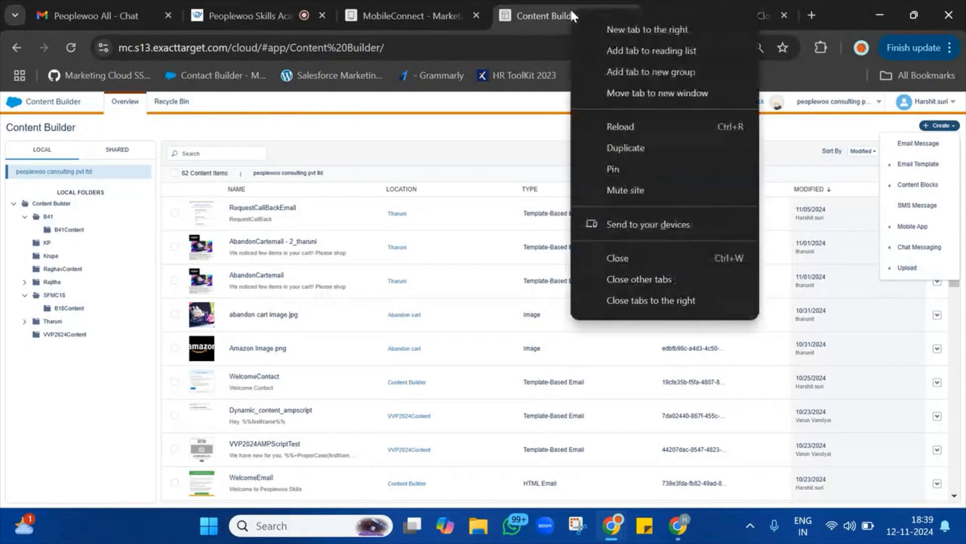
{"action": "left_click", "coordinate": [654, 143]}
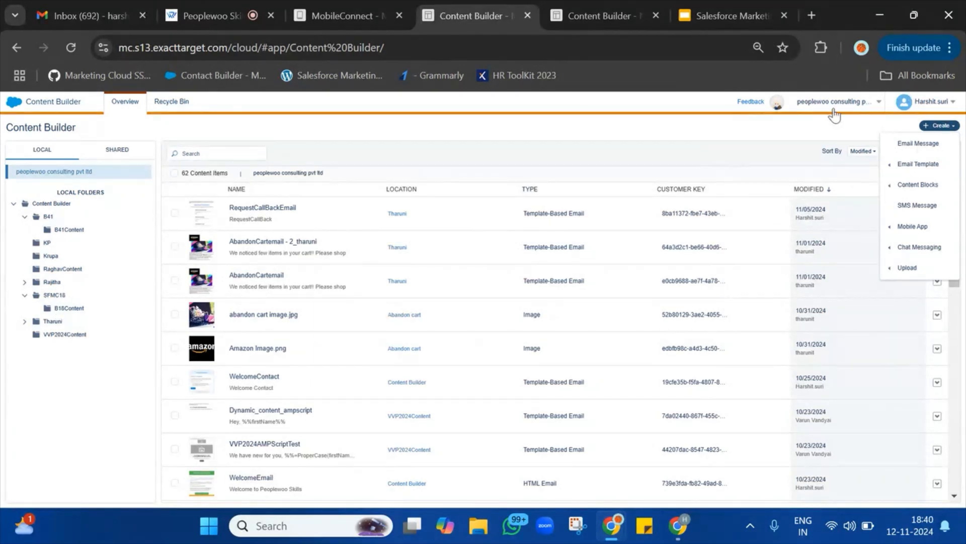
{"action": "mouse_move", "coordinate": [834, 105]}
{"action": "left_click", "coordinate": [810, 167]}
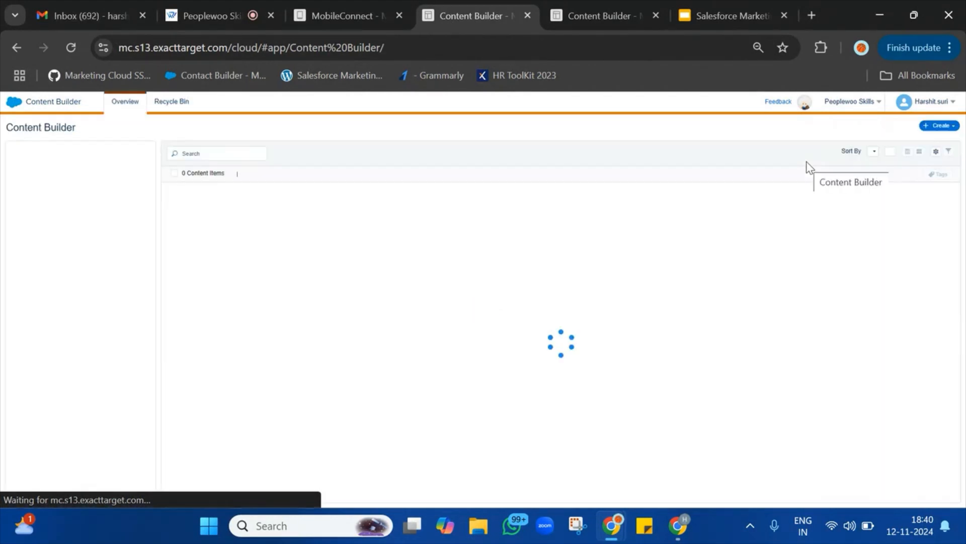
- Search the page for "new" to locate the NewBatchContent folder, and open it to browse its content items
{"action": "scroll", "coordinate": [91, 397], "scroll_direction": "down", "scroll_amount": 15}
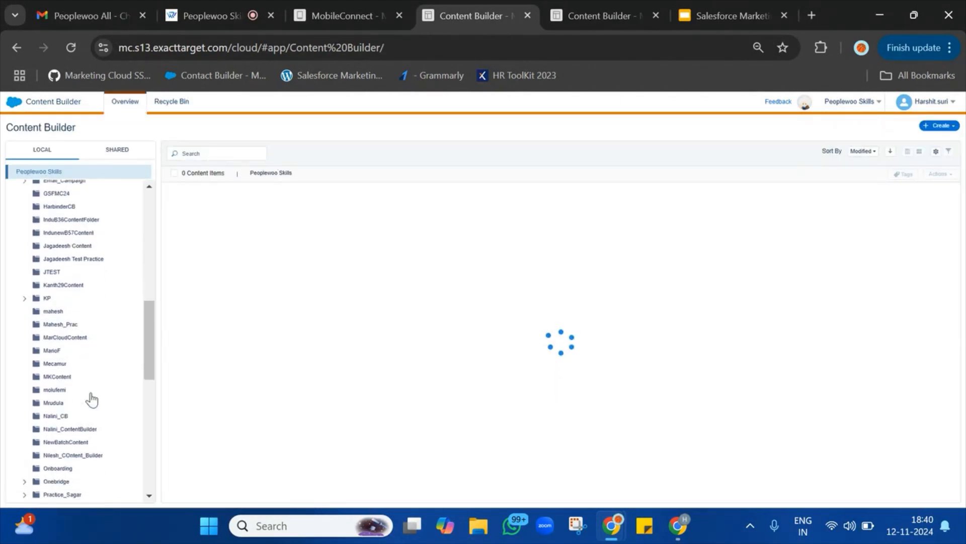
{"action": "scroll", "coordinate": [91, 313], "scroll_direction": "up", "scroll_amount": 20}
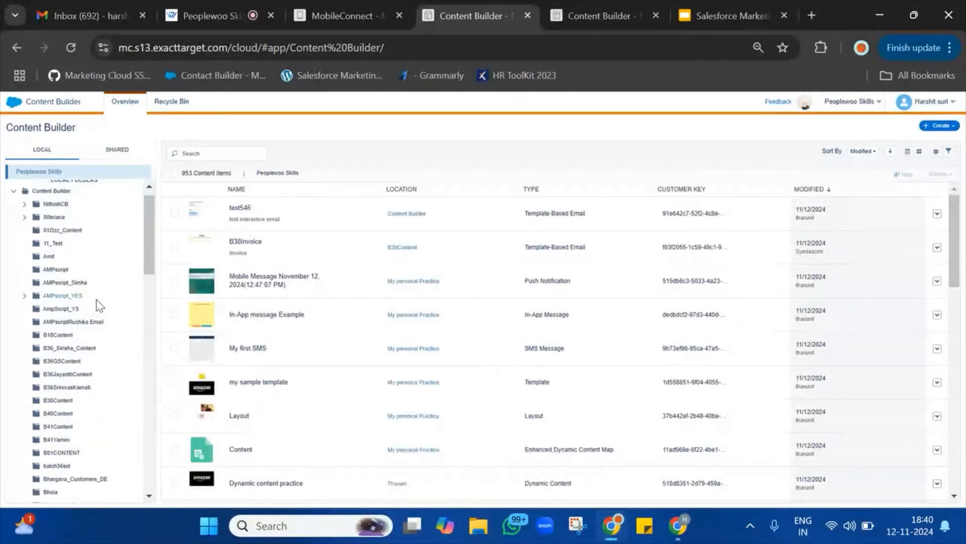
{"action": "key", "text": "ctrl+f"}
{"action": "type", "text": "new\\"}
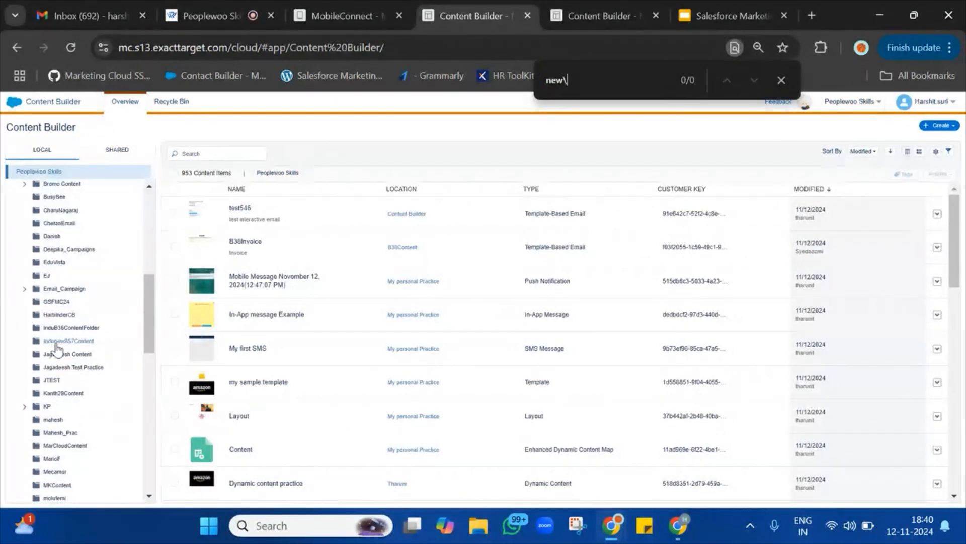
{"action": "key", "text": "BackSpace"}
{"action": "key", "text": "Return"}
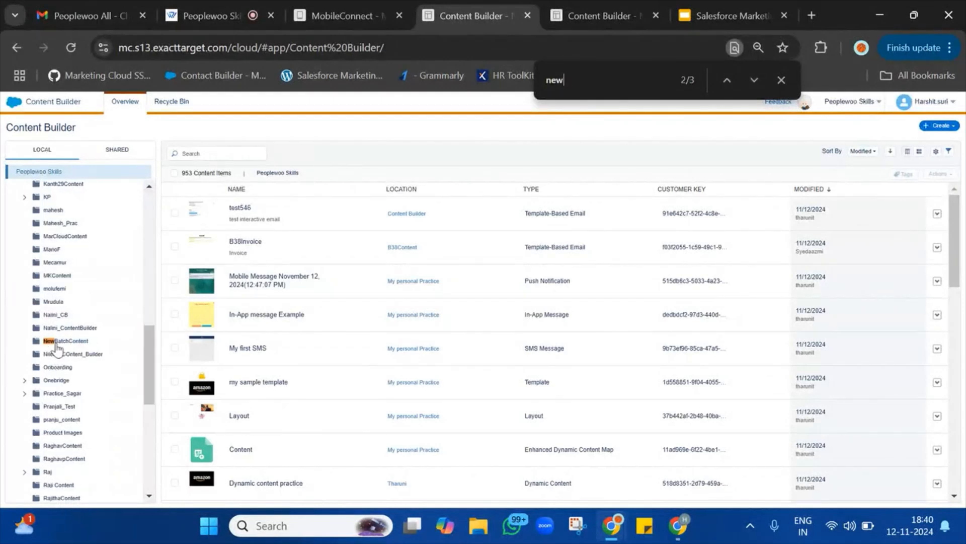
{"action": "left_click", "coordinate": [56, 342]}
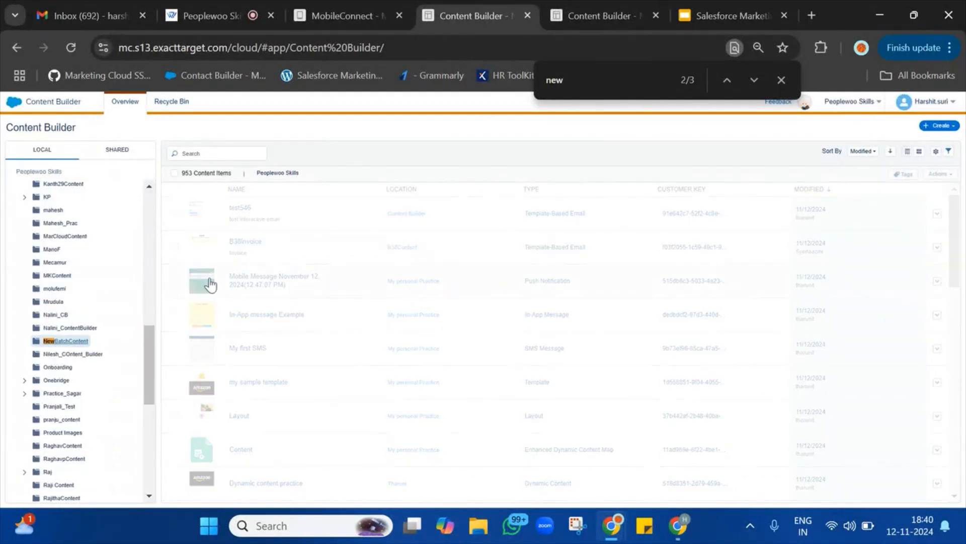
{"action": "scroll", "coordinate": [279, 322], "scroll_direction": "down", "scroll_amount": 3}
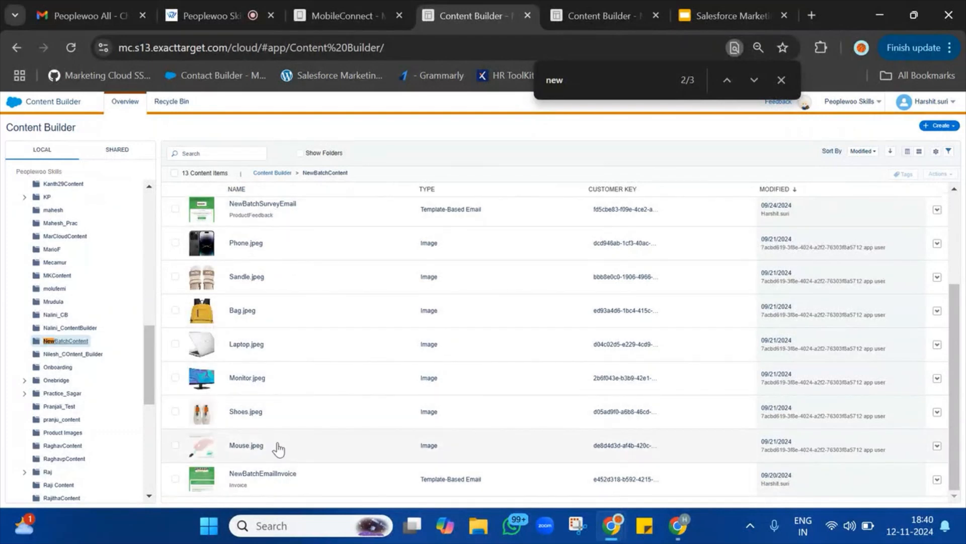
- Open the NewBatchEmailInvoice email from the folder and review its preview from the AMPscript block down to the footer
{"action": "left_click", "coordinate": [266, 475]}
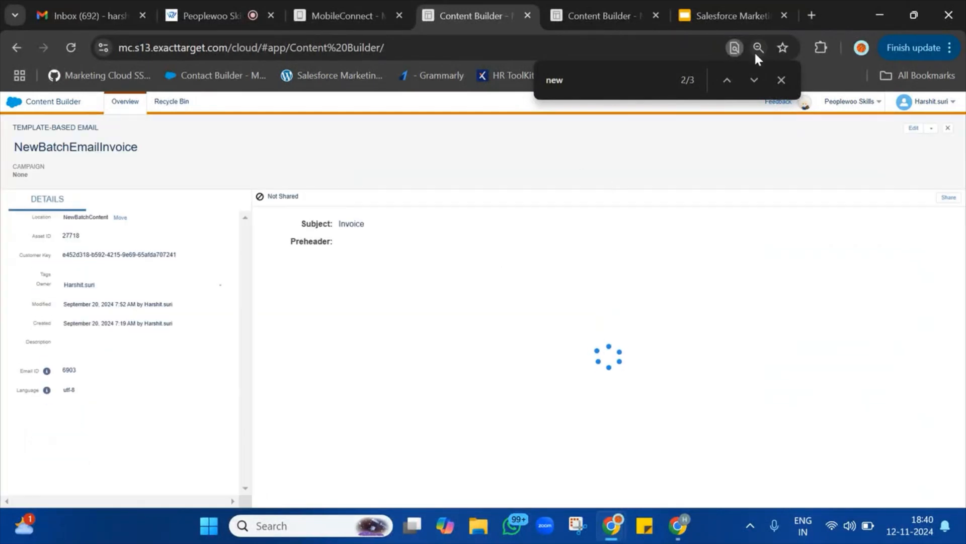
{"action": "left_click", "coordinate": [781, 80]}
{"action": "left_click_drag", "start_coordinate": [508, 335], "coordinate": [577, 410]}
{"action": "scroll", "coordinate": [577, 409], "scroll_direction": "down", "scroll_amount": 4}
{"action": "left_click_drag", "start_coordinate": [490, 320], "coordinate": [596, 464]}
{"action": "left_click", "coordinate": [595, 464]}
{"action": "scroll", "coordinate": [595, 463], "scroll_direction": "down", "scroll_amount": 3}
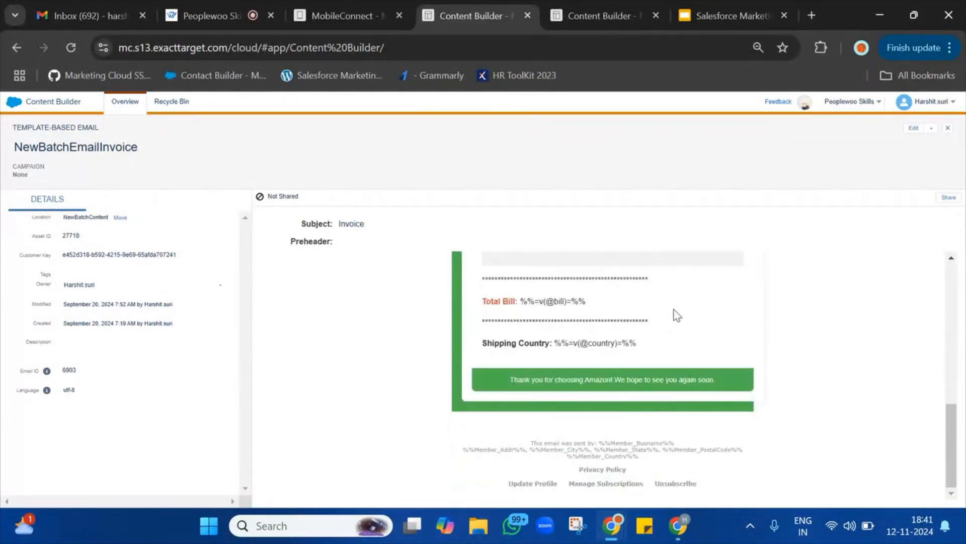
{"action": "triple_click", "coordinate": [648, 357]}
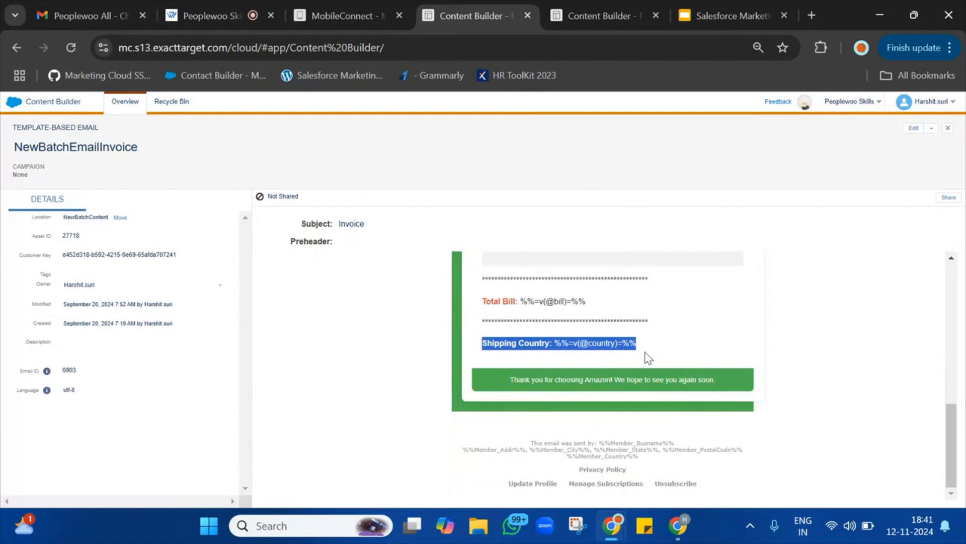
{"action": "scroll", "coordinate": [645, 351], "scroll_direction": "up", "scroll_amount": 7}
{"action": "scroll", "coordinate": [645, 351], "scroll_direction": "down", "scroll_amount": 7}
{"action": "scroll", "coordinate": [647, 358], "scroll_direction": "up", "scroll_amount": 7}
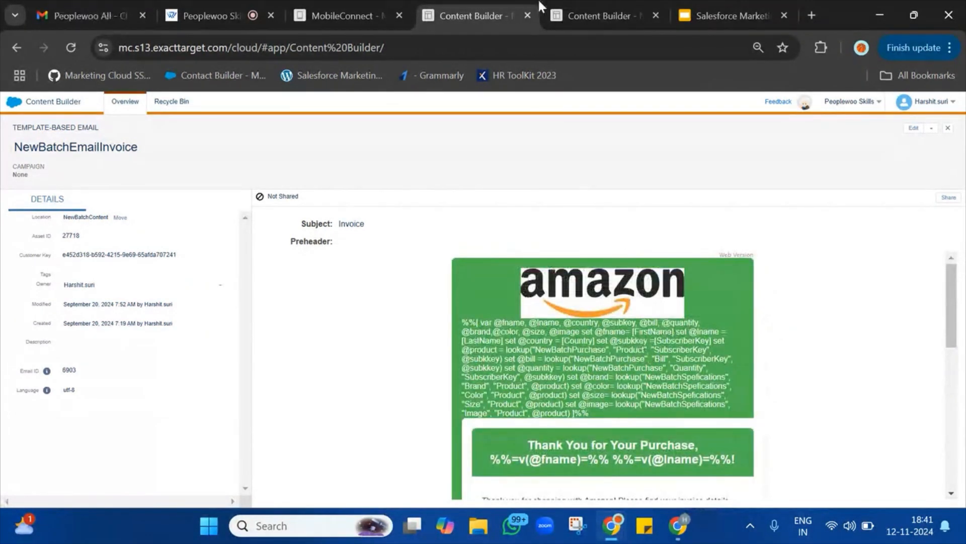
- In the duplicated Content Builder browser tab, dismiss the error banner, find "new" on the page and open the NewBatchContent folder
{"action": "left_click", "coordinate": [611, 4]}
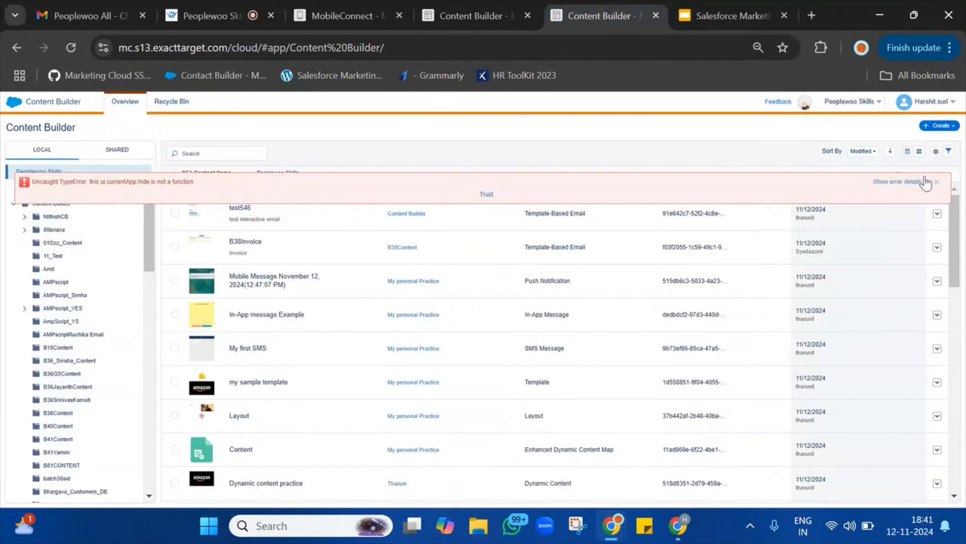
{"action": "left_click", "coordinate": [936, 183]}
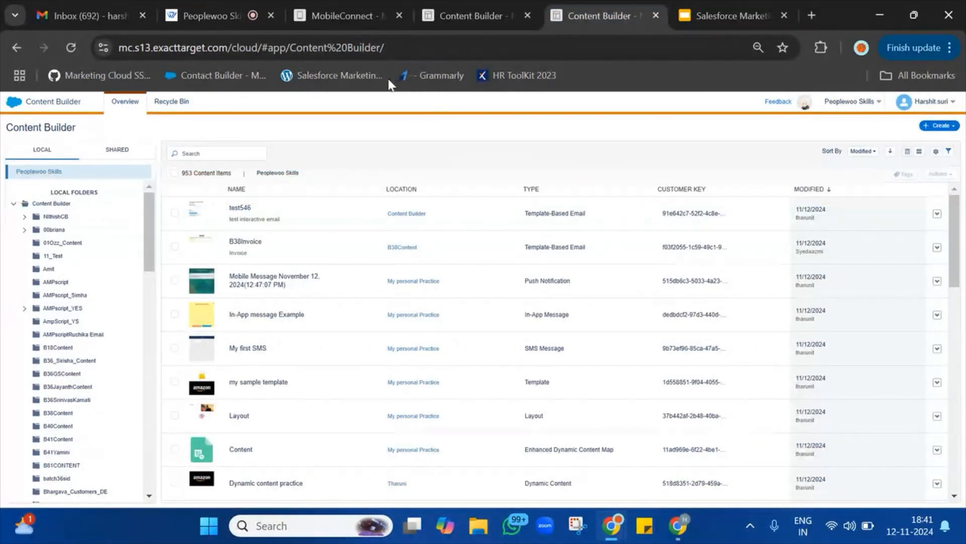
{"action": "scroll", "coordinate": [106, 342], "scroll_direction": "down", "scroll_amount": 3}
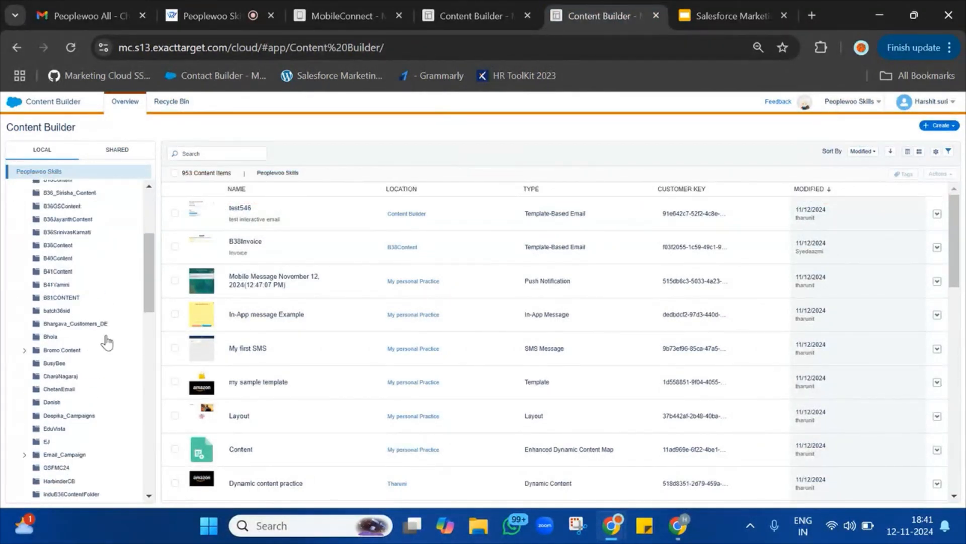
{"action": "key", "text": "ctrl+f"}
{"action": "type", "text": "new"}
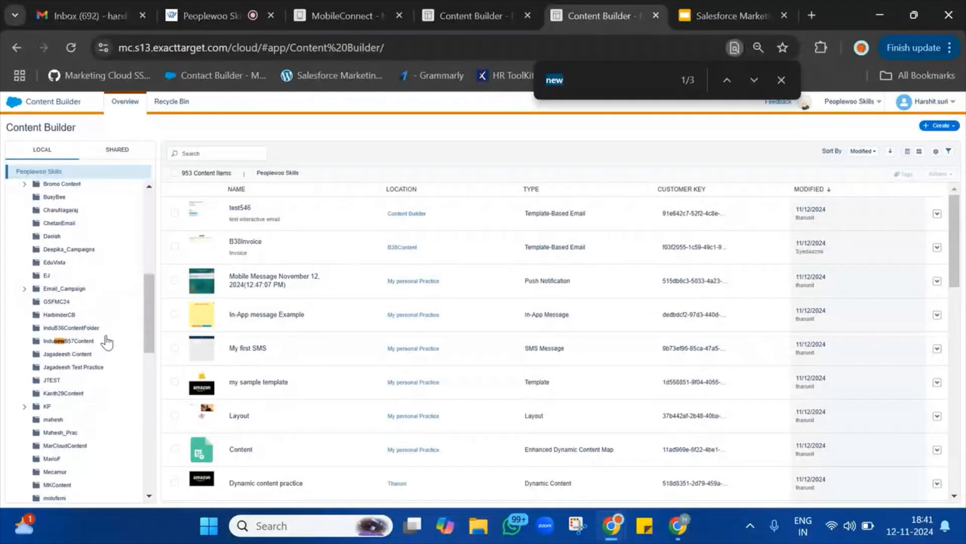
{"action": "key", "text": "Return"}
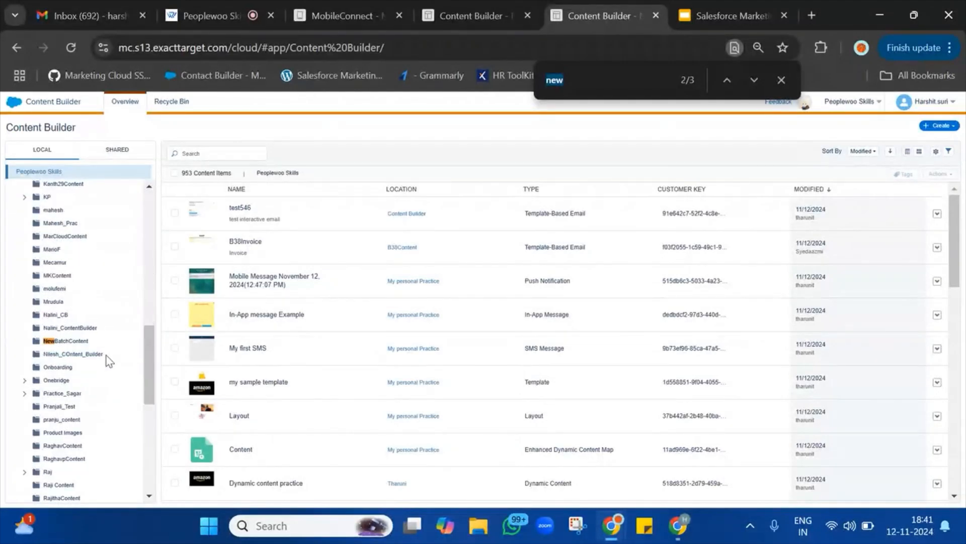
{"action": "left_click", "coordinate": [76, 343]}
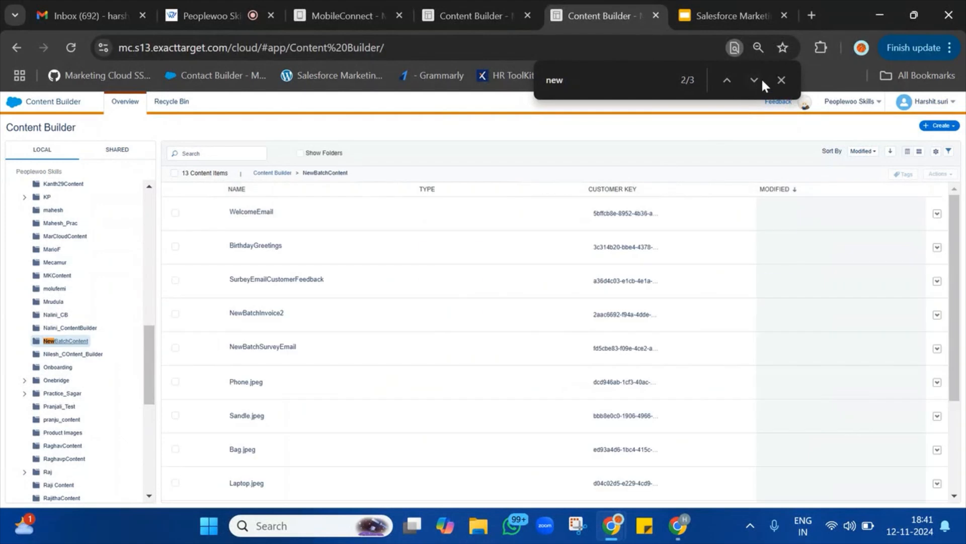
{"action": "left_click", "coordinate": [780, 80]}
- Create an SMS message and enter the sample text "nf vefkev" to check how it renders in the display preview
{"action": "left_click", "coordinate": [948, 125]}
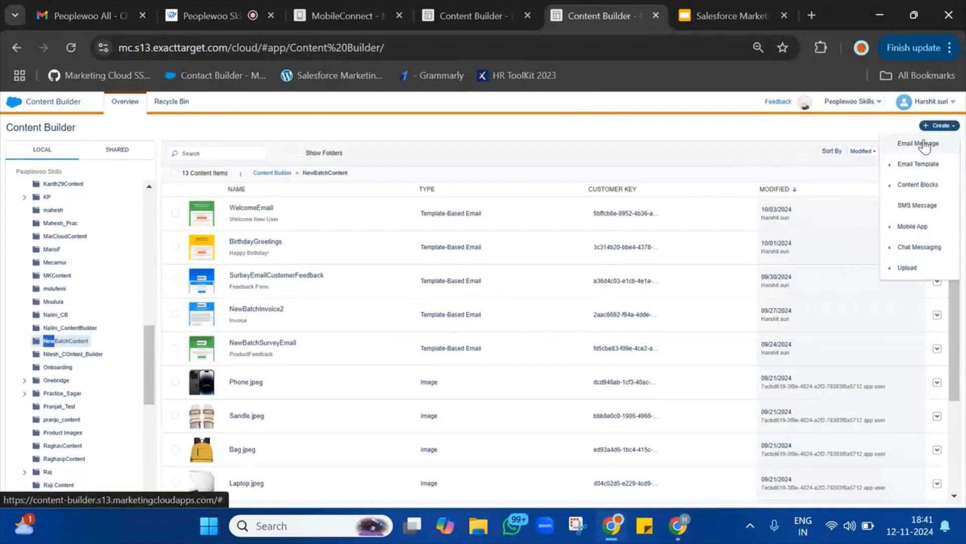
{"action": "left_click", "coordinate": [916, 207]}
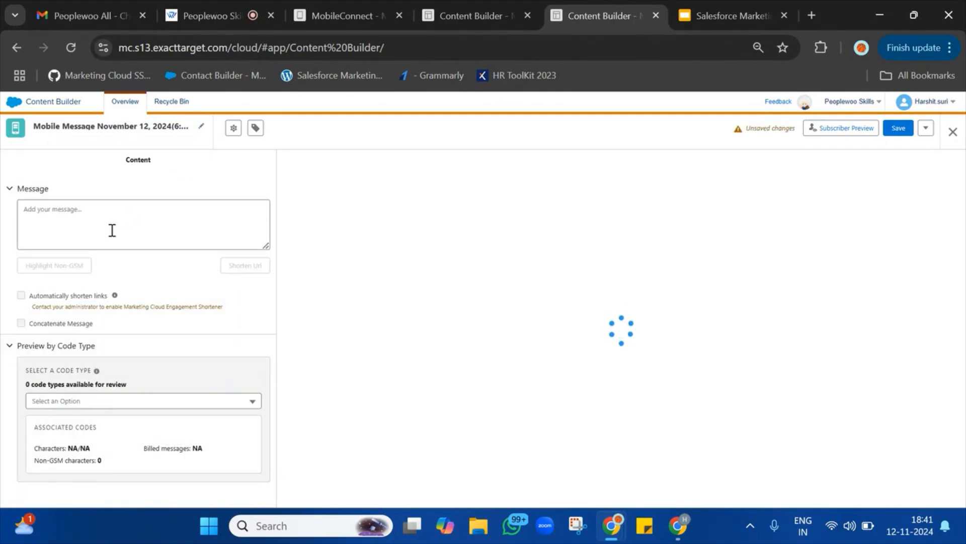
{"action": "type", "text": "nf vefkev"}
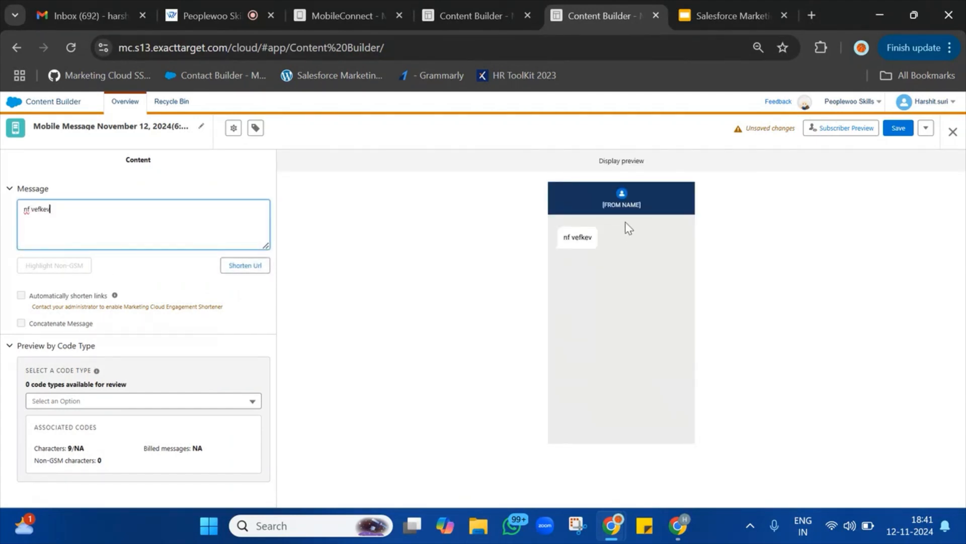
{"action": "double_click", "coordinate": [585, 234]}
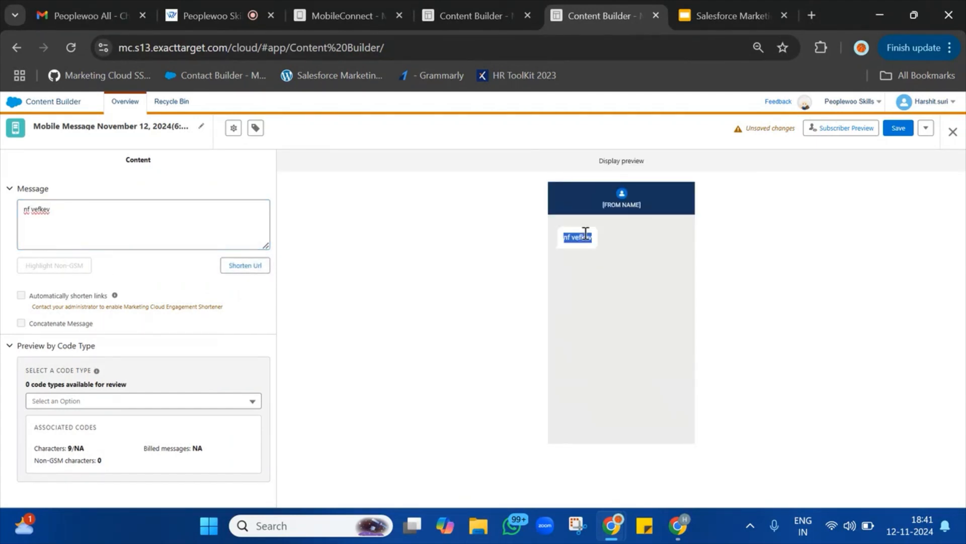
- Rename the SMS message as NewBatchSMS and save it
{"action": "left_click", "coordinate": [200, 127]}
{"action": "type", "text": "Ne"}
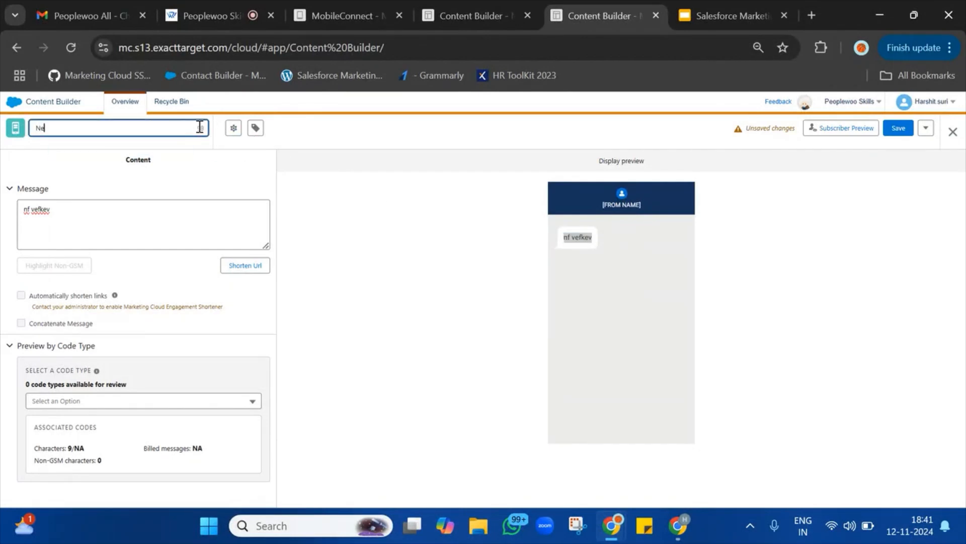
{"action": "type", "text": "wBatchSMS"}
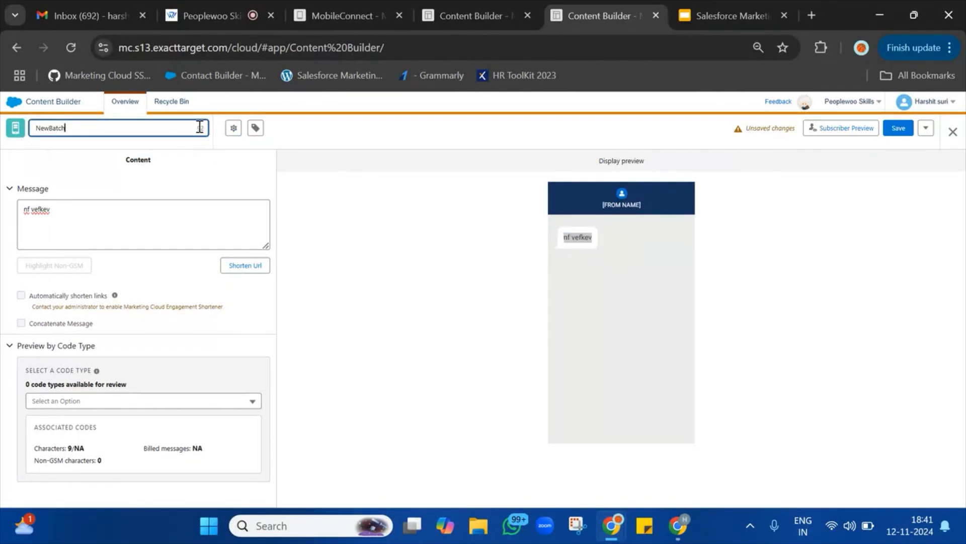
{"action": "left_click", "coordinate": [218, 169]}
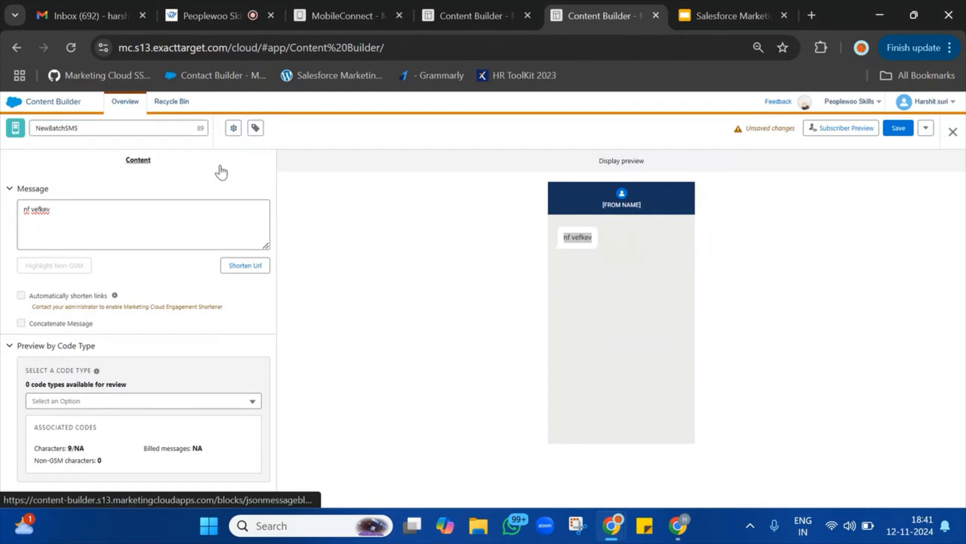
{"action": "left_click", "coordinate": [899, 129]}
- Replace the sample message text with "Hi , thank you for making a purchase", correcting the spelling of "making"
{"action": "triple_click", "coordinate": [245, 203]}
{"action": "type", "text": "Hi"}
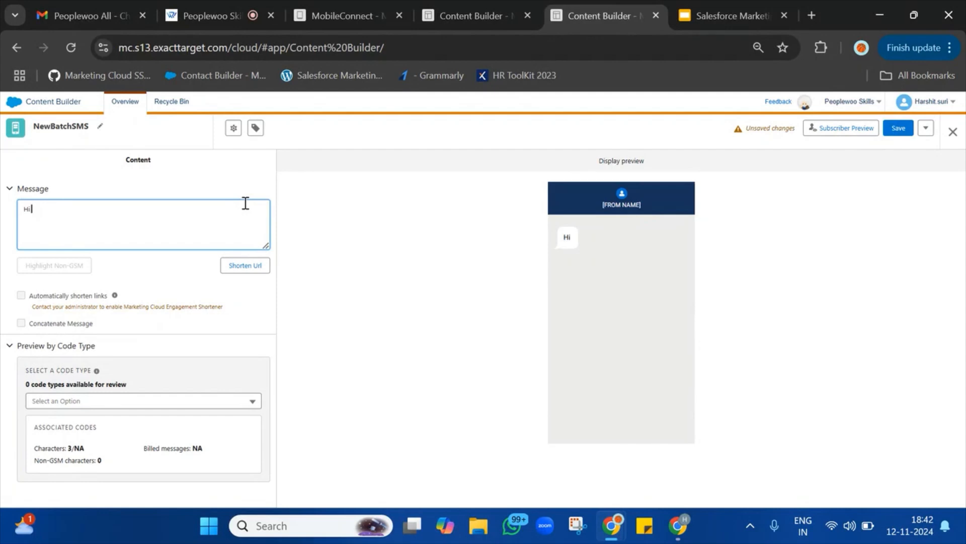
{"action": "key", "text": "BackSpace"}
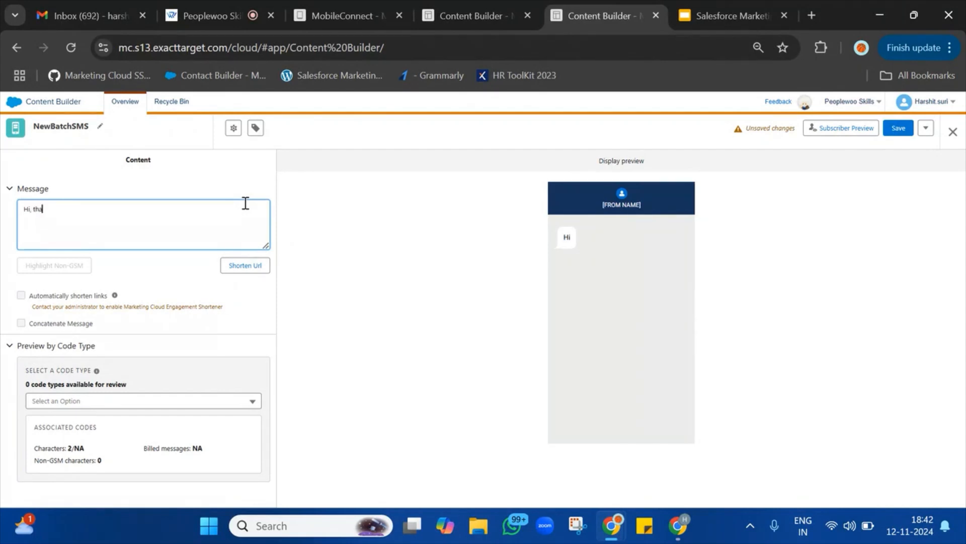
{"action": "type", "text": ", thank you for makiing"}
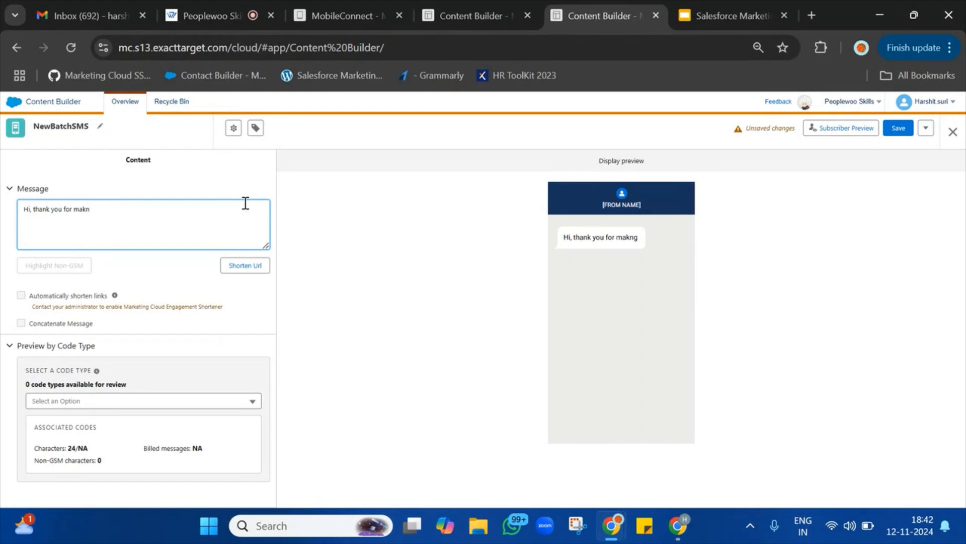
{"action": "type", "text": " a purchase"}
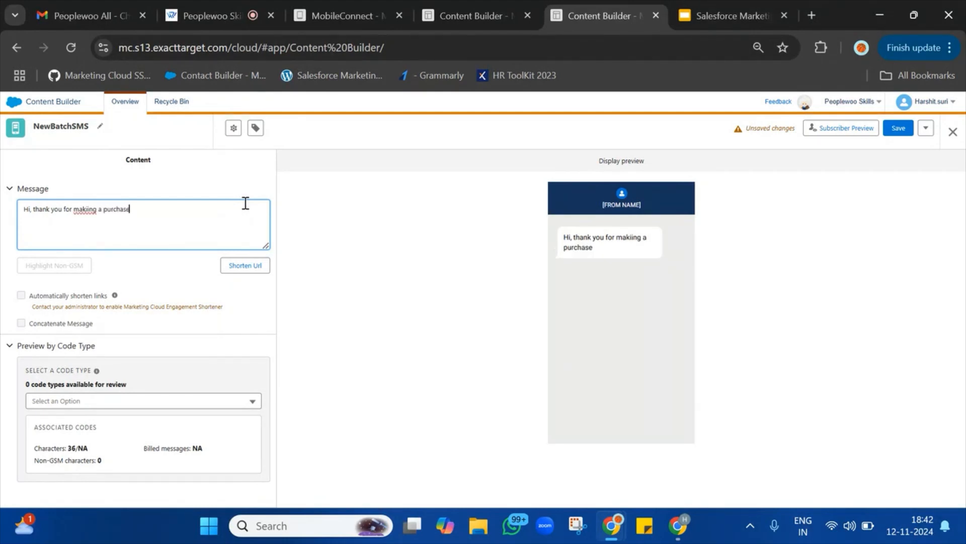
{"action": "triple_click", "coordinate": [618, 239]}
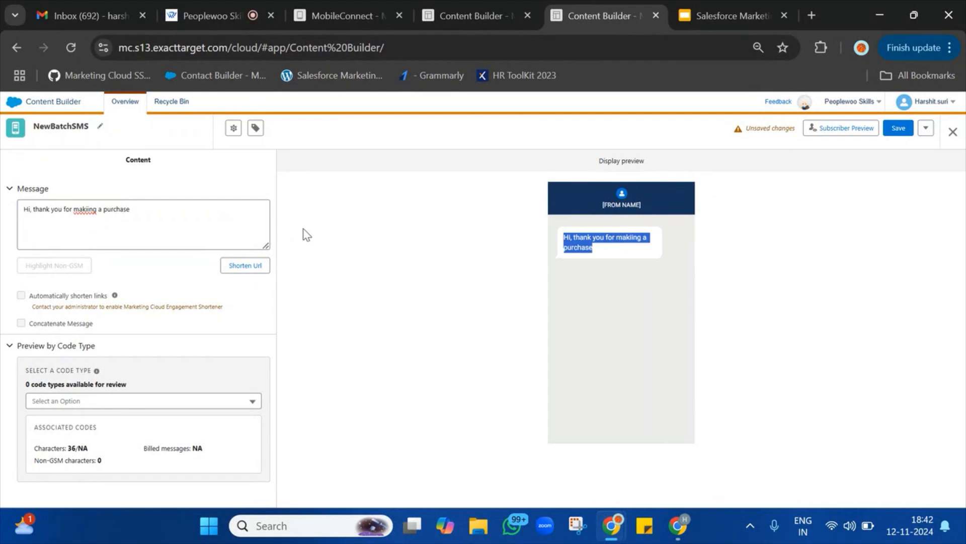
{"action": "left_click", "coordinate": [86, 207]}
{"action": "key", "text": "BackSpace"}
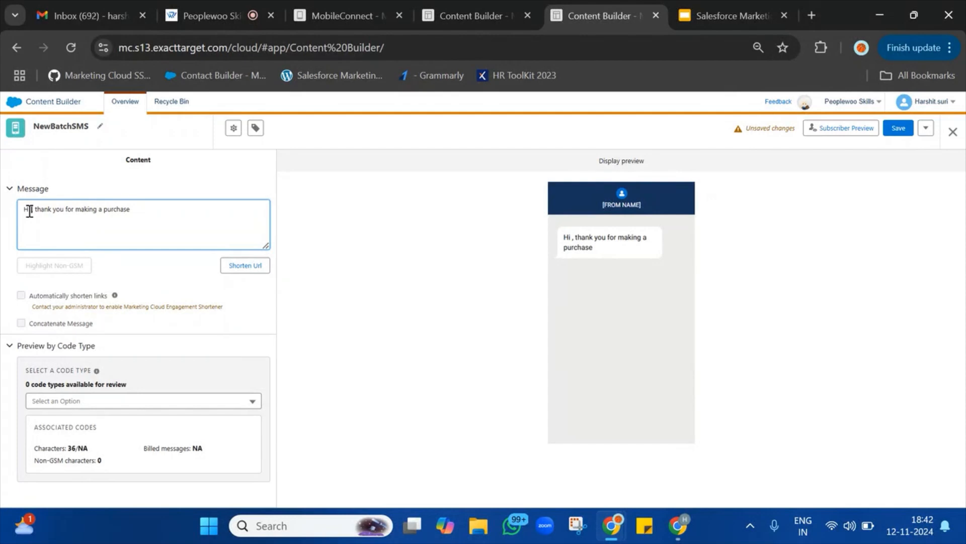
- Insert the personalization strings %%FirstName%% %%LastName%% after "Hi" in the SMS message text
{"action": "type", "text": "%%Firs"}
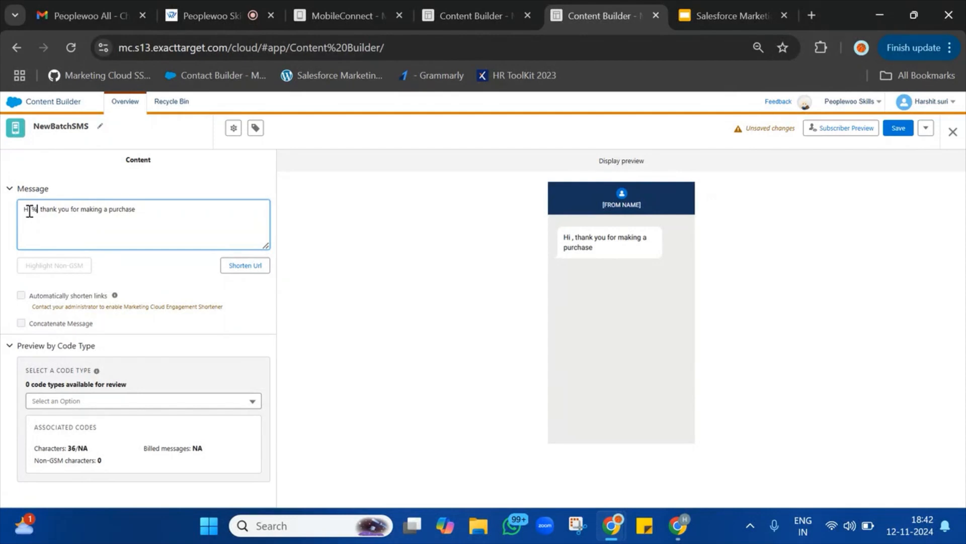
{"action": "type", "text": "tName%"}
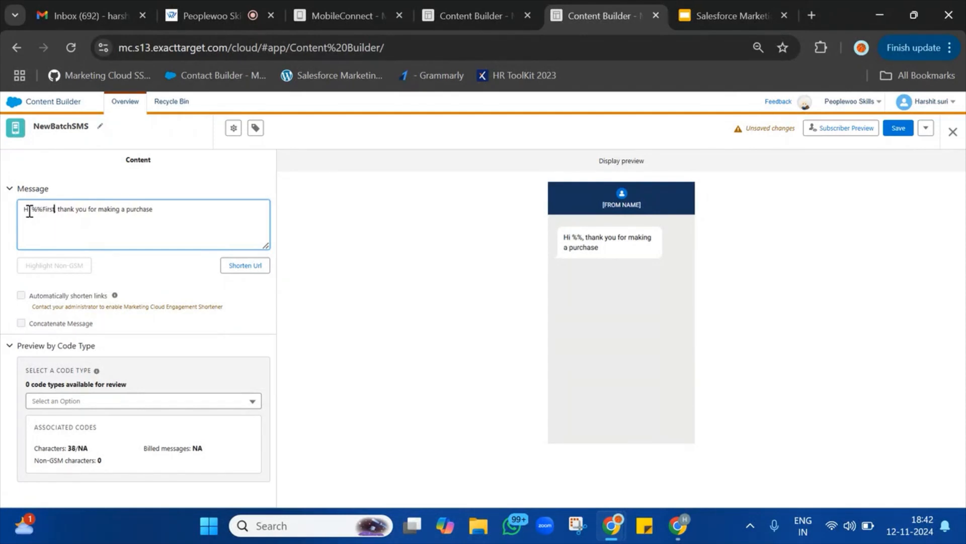
{"action": "type", "text": "%%"}
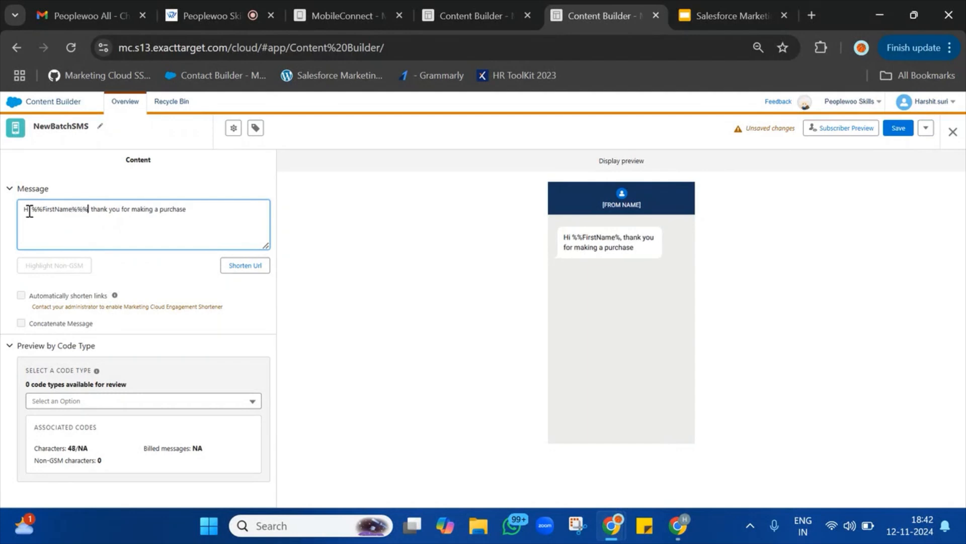
{"action": "key", "text": "BackSpace"}
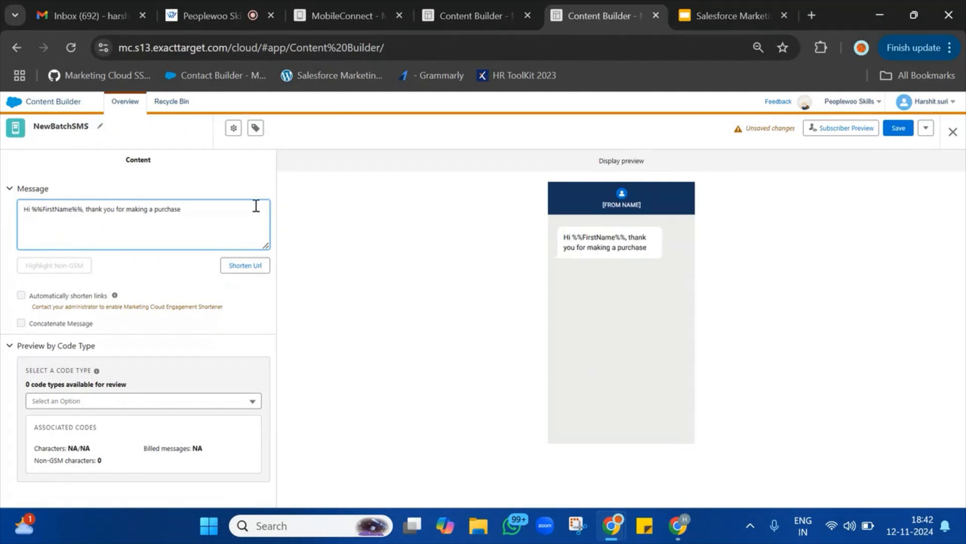
{"action": "type", "text": "%%"}
{"action": "type", "text": "LastName"}
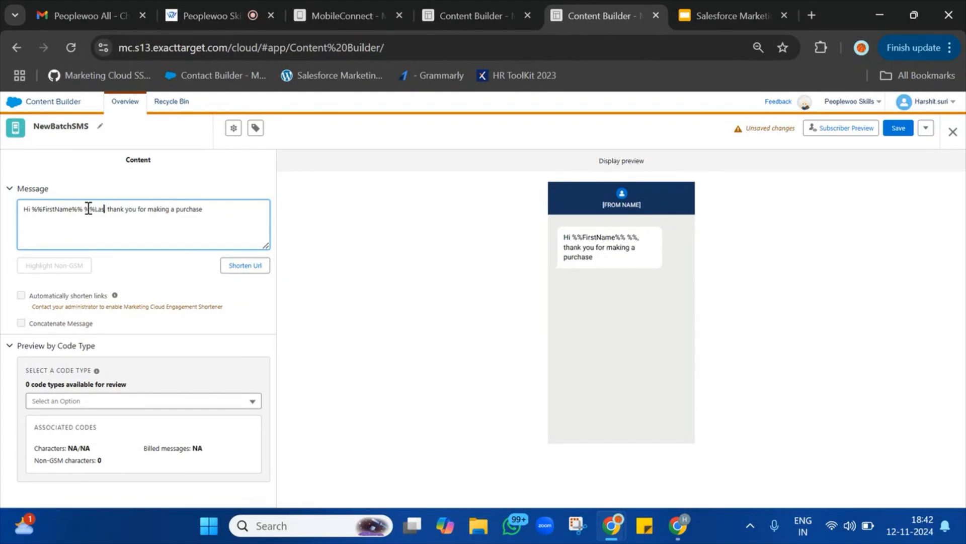
{"action": "type", "text": "%%,"}
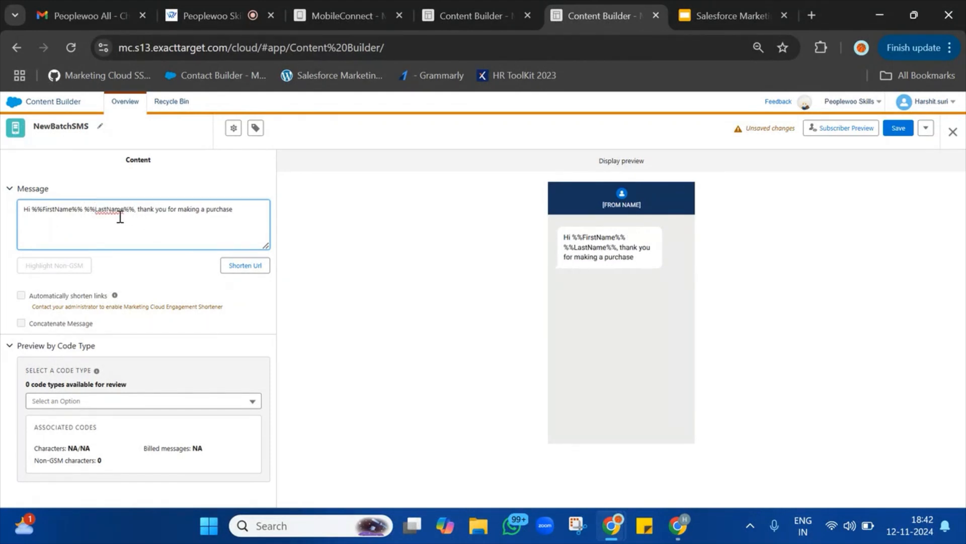
{"action": "left_click_drag", "start_coordinate": [29, 208], "coordinate": [254, 222]}
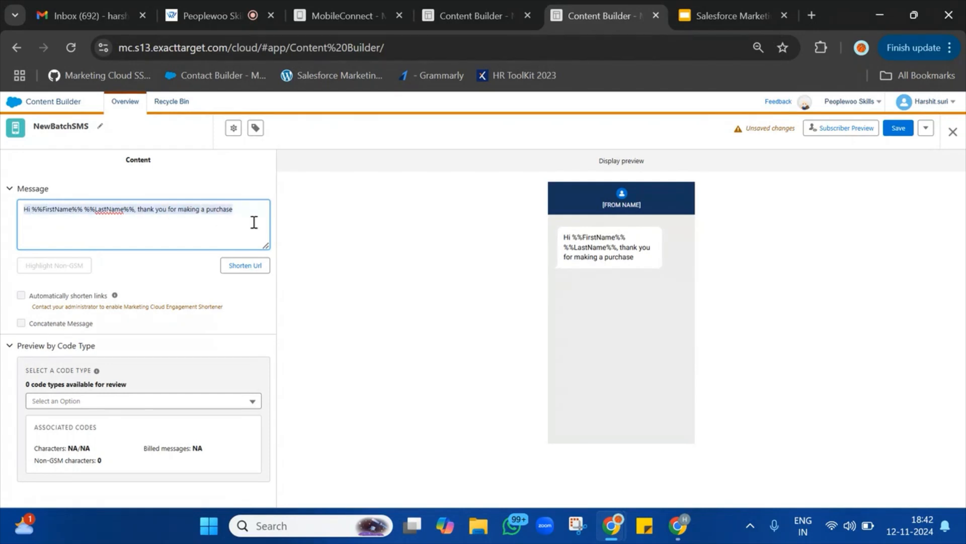
{"action": "left_click", "coordinate": [257, 222]}
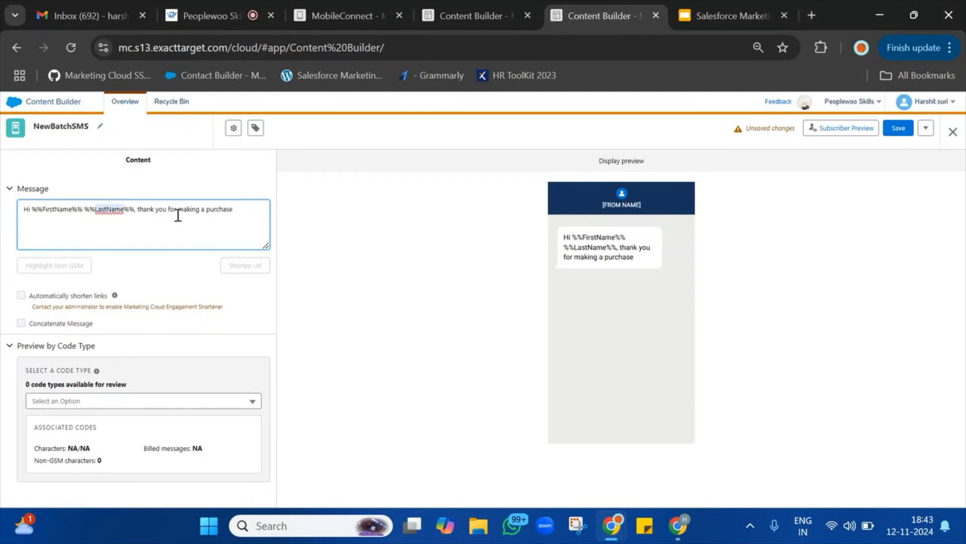
- Open the subscriber preview of the SMS message and expand Data Extensions in the subscriber source selection
{"action": "left_click", "coordinate": [904, 102]}
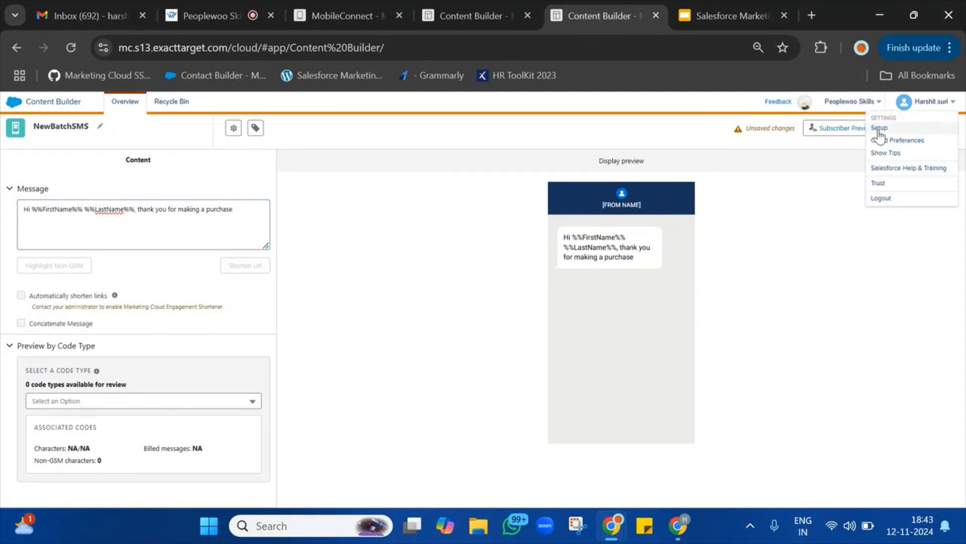
{"action": "left_click", "coordinate": [849, 130]}
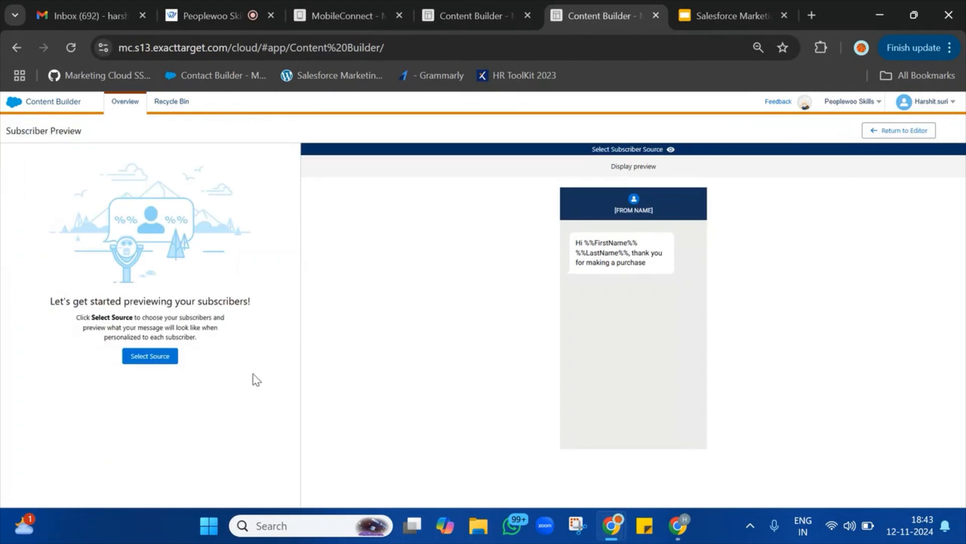
{"action": "left_click", "coordinate": [156, 359]}
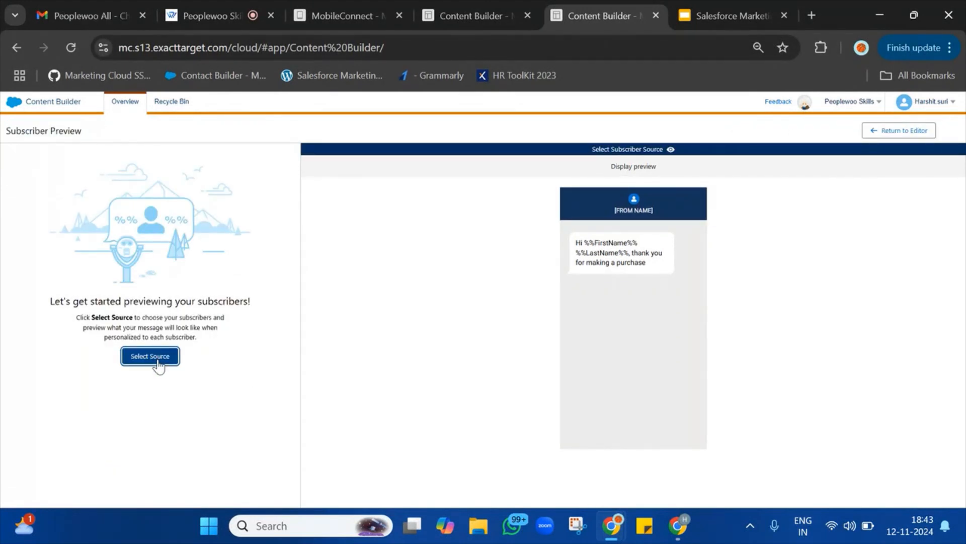
{"action": "left_click", "coordinate": [12, 184]}
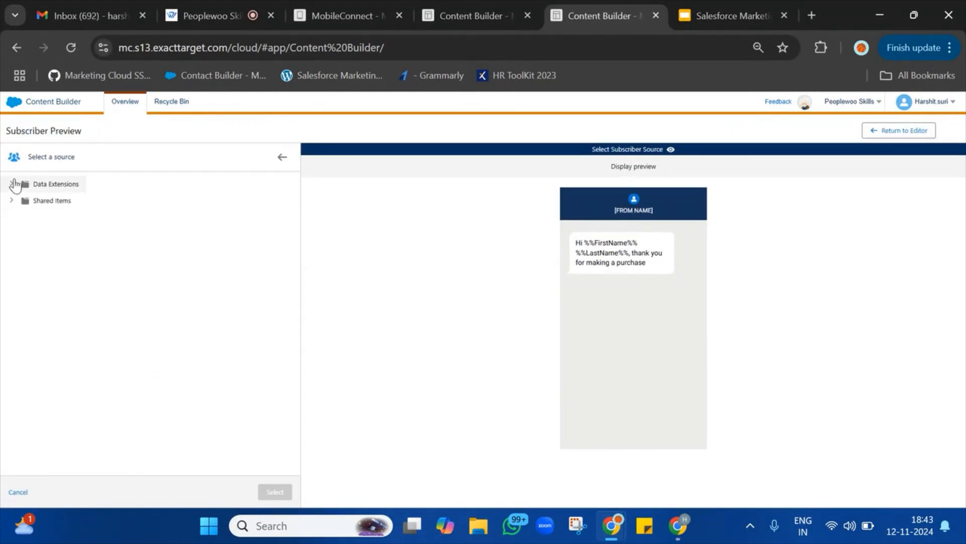
{"action": "left_click", "coordinate": [11, 185]}
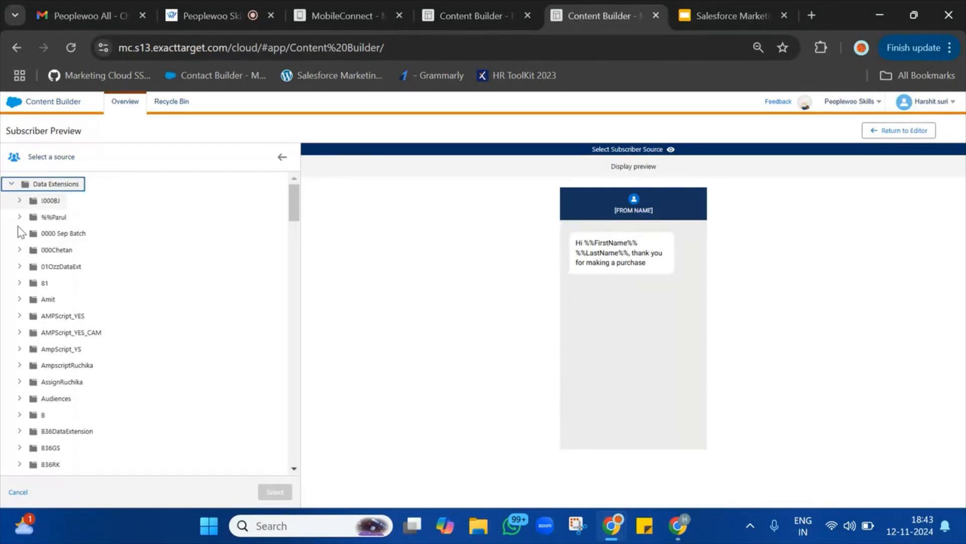
- Find "new" in the source list and expand the NewBatch folder
{"action": "scroll", "coordinate": [60, 412], "scroll_direction": "down", "scroll_amount": 20}
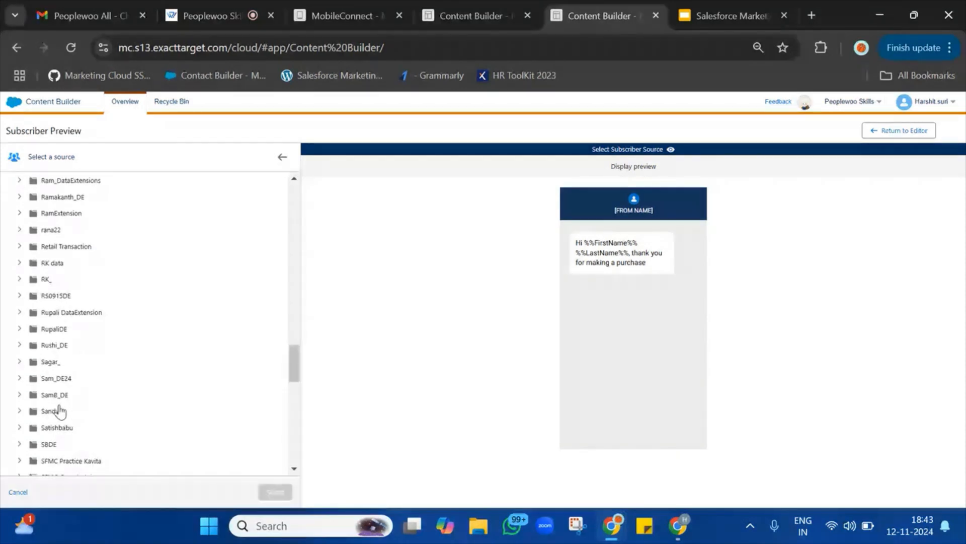
{"action": "key", "text": "ctrl+f"}
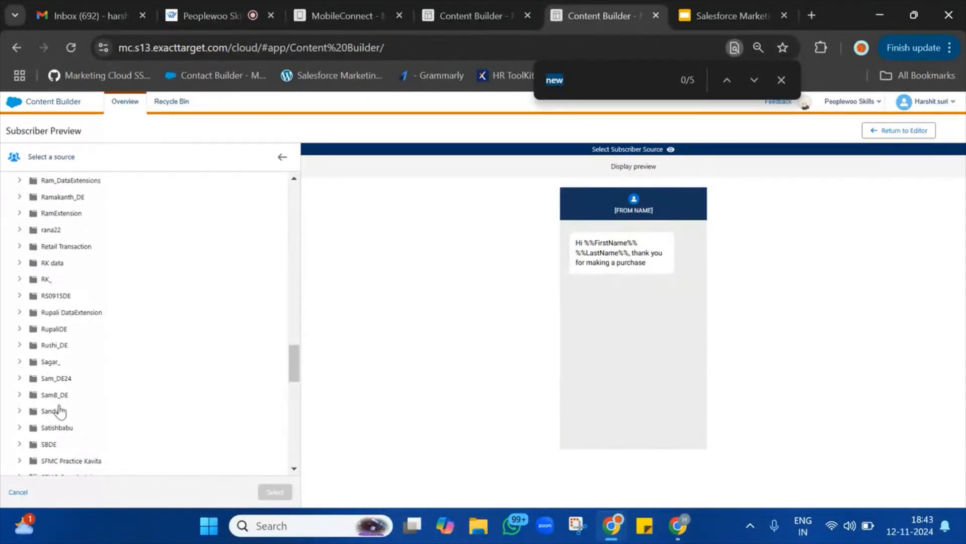
{"action": "key", "text": "Return"}
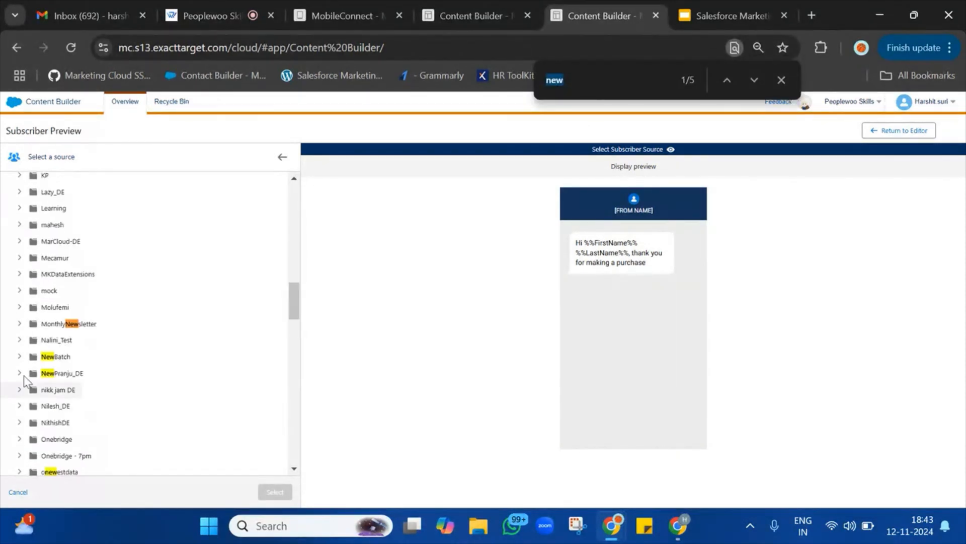
{"action": "left_click", "coordinate": [21, 356]}
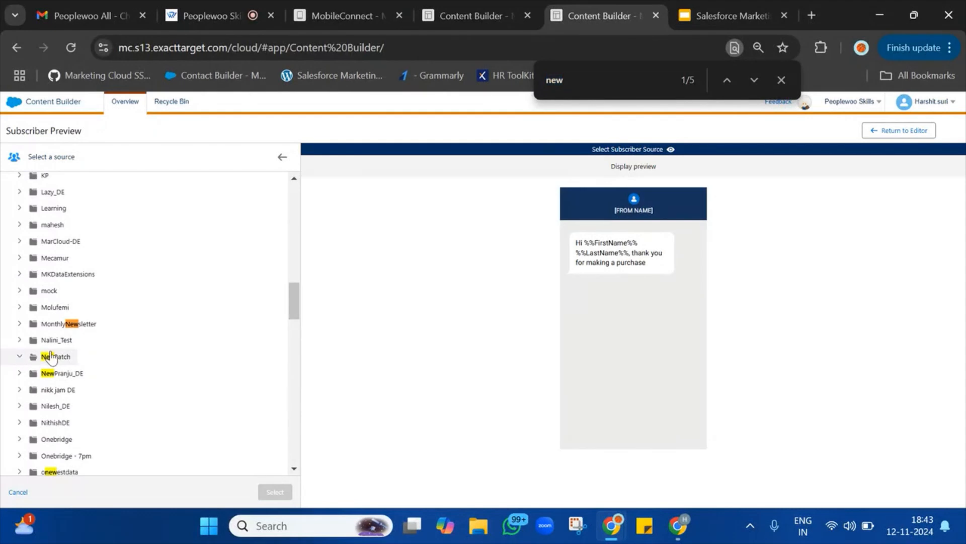
{"action": "left_click", "coordinate": [55, 356]}
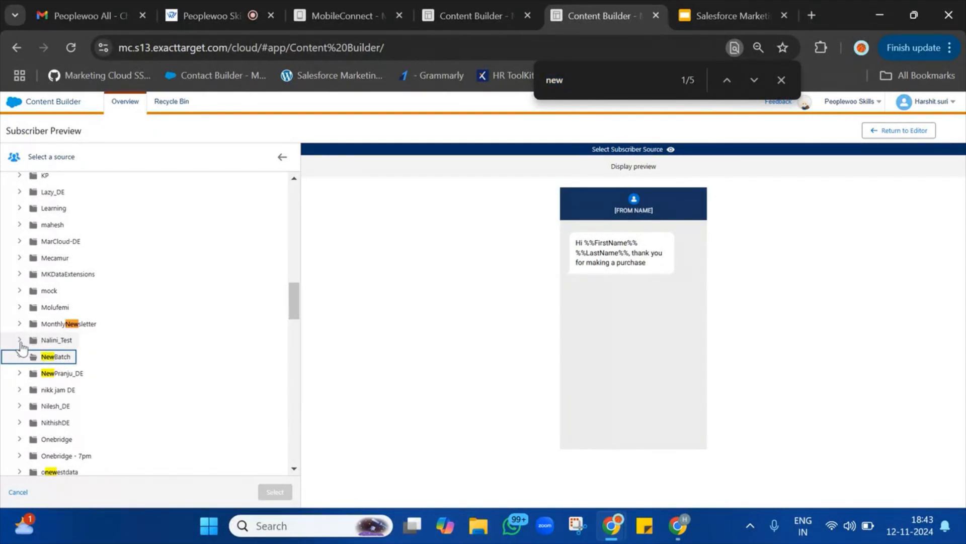
- Look through the source list, the NewBatch folder and the folder below it for a subscriber data extension
{"action": "scroll", "coordinate": [51, 357], "scroll_direction": "down", "scroll_amount": 15}
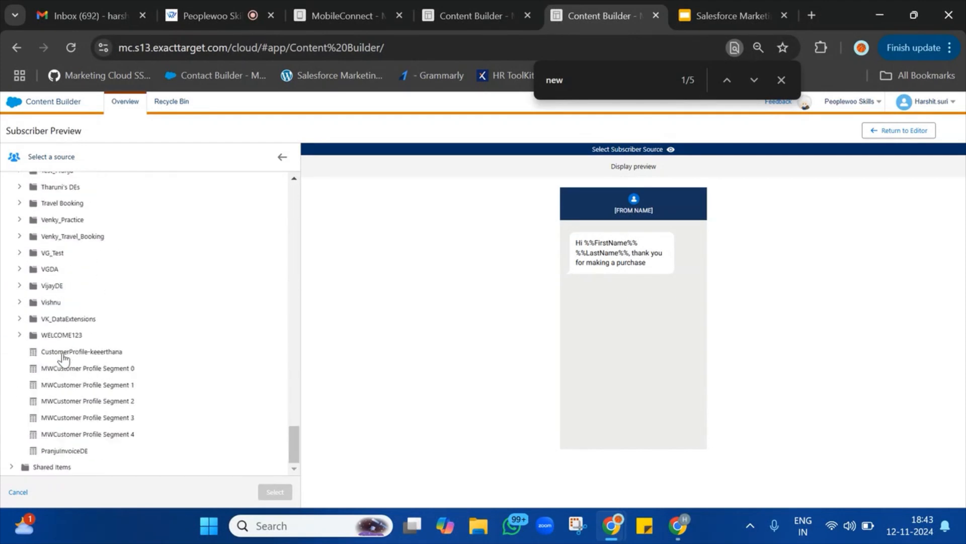
{"action": "scroll", "coordinate": [100, 291], "scroll_direction": "up", "scroll_amount": 10}
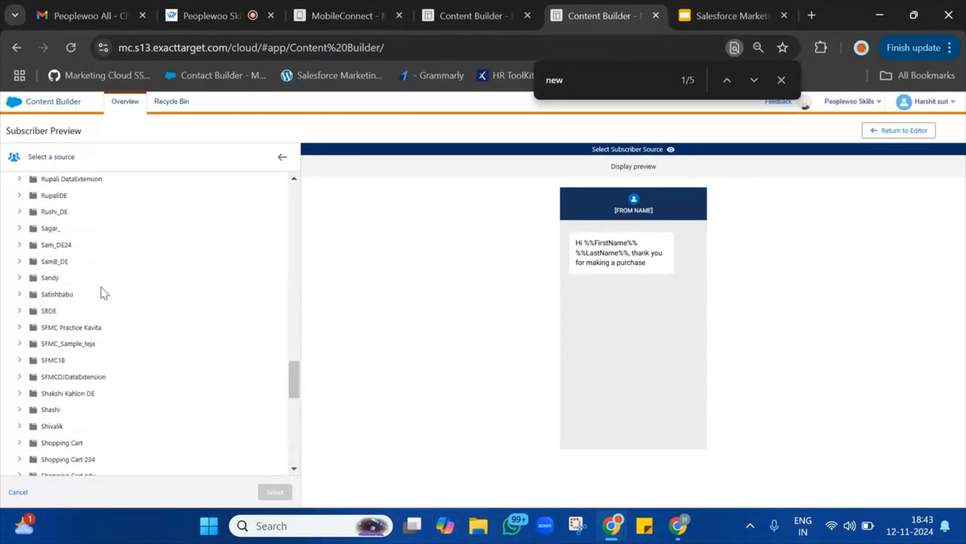
{"action": "scroll", "coordinate": [103, 292], "scroll_direction": "up", "scroll_amount": 5}
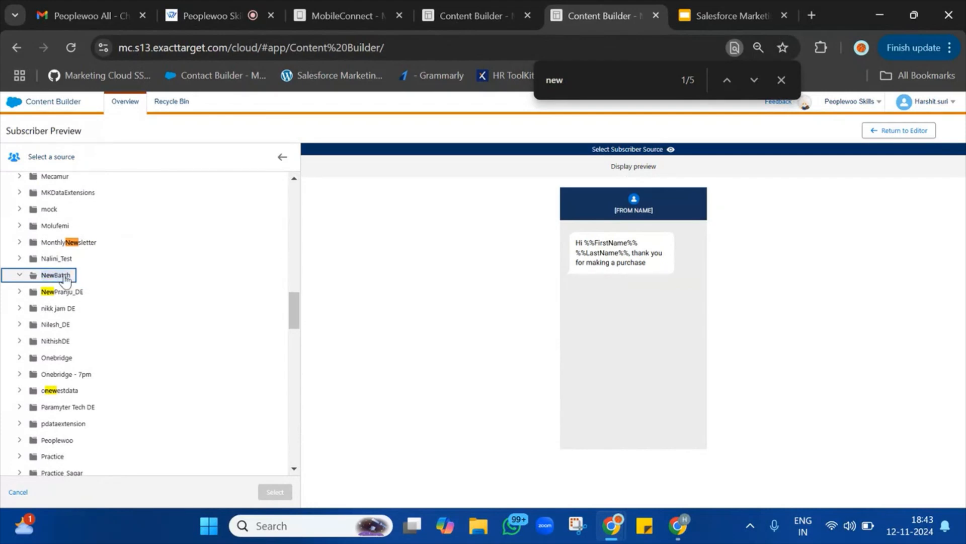
{"action": "left_click", "coordinate": [20, 275]}
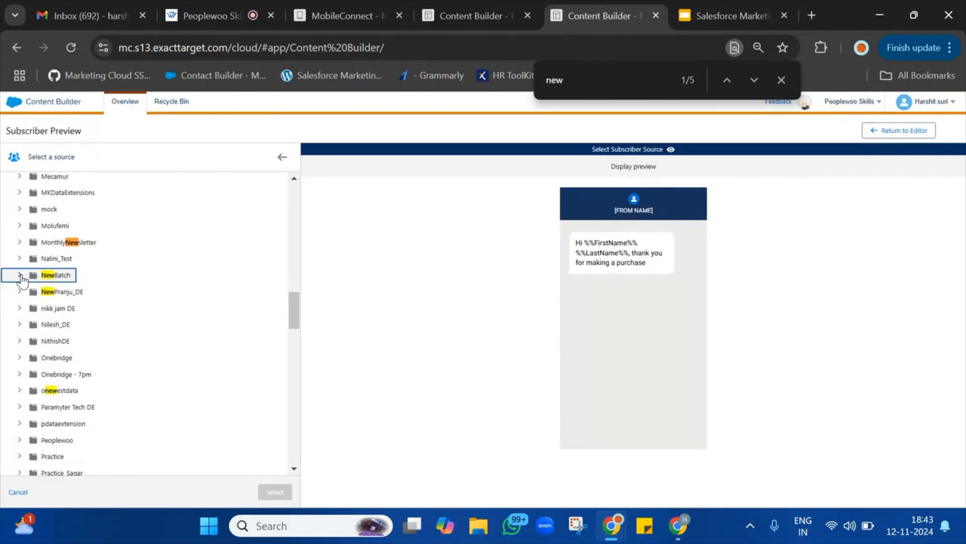
{"action": "left_click", "coordinate": [19, 274]}
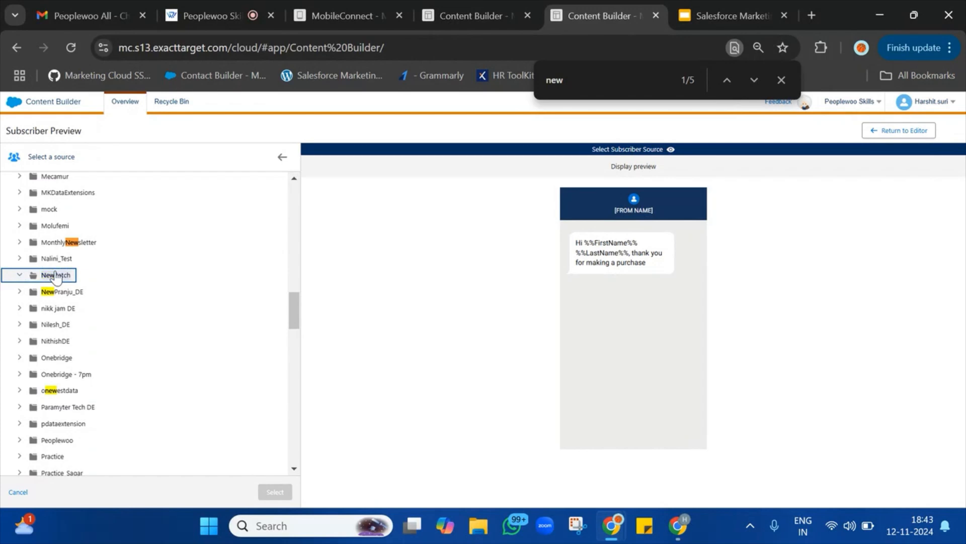
{"action": "left_click", "coordinate": [20, 292]}
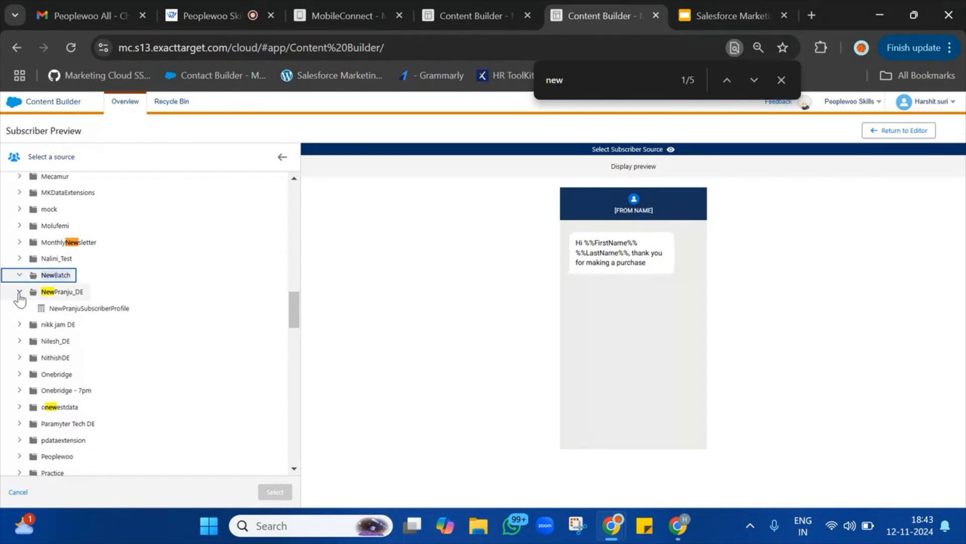
{"action": "left_click", "coordinate": [19, 292]}
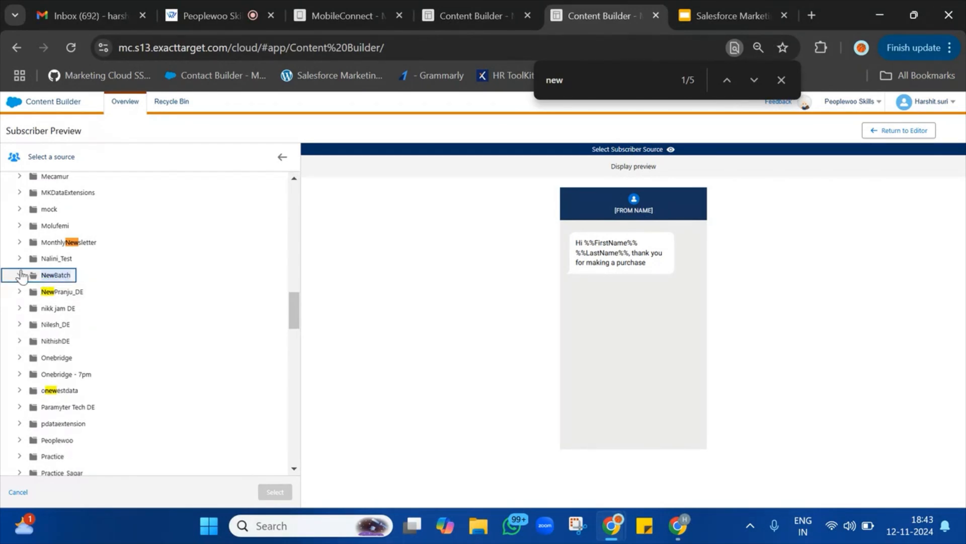
- Duplicate the Content Builder browser tab and open Contact Builder in the copy
{"action": "right_click", "coordinate": [608, 1]}
{"action": "left_click", "coordinate": [669, 139]}
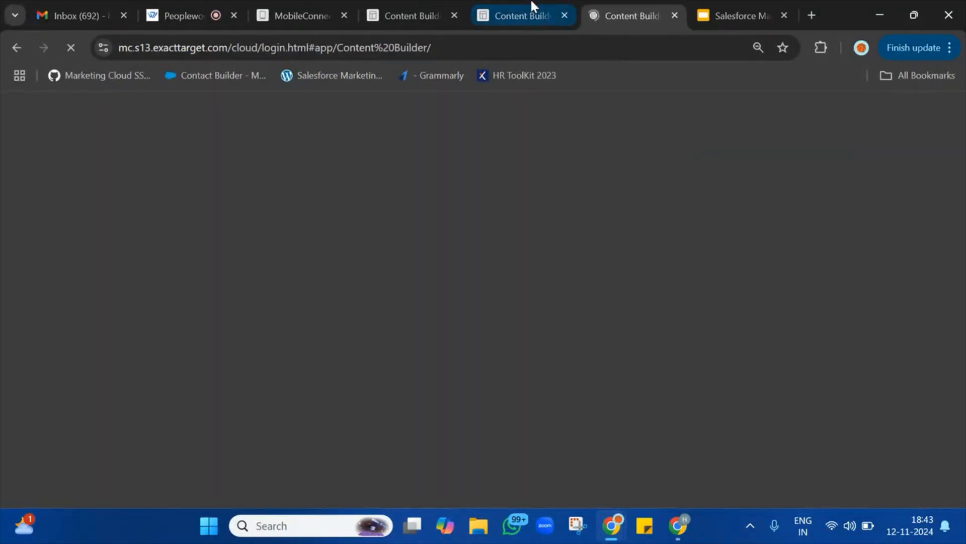
{"action": "left_click", "coordinate": [531, 1]}
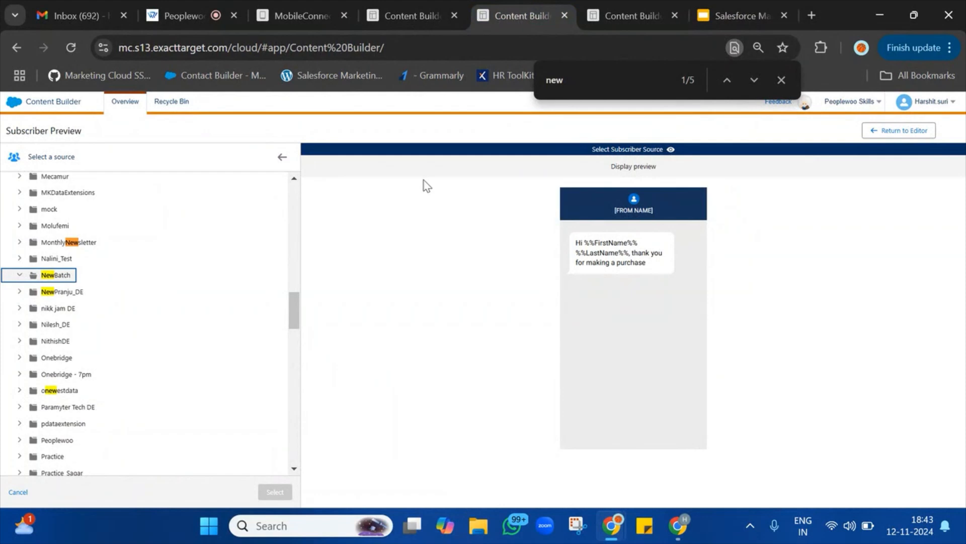
{"action": "left_click", "coordinate": [632, 7]}
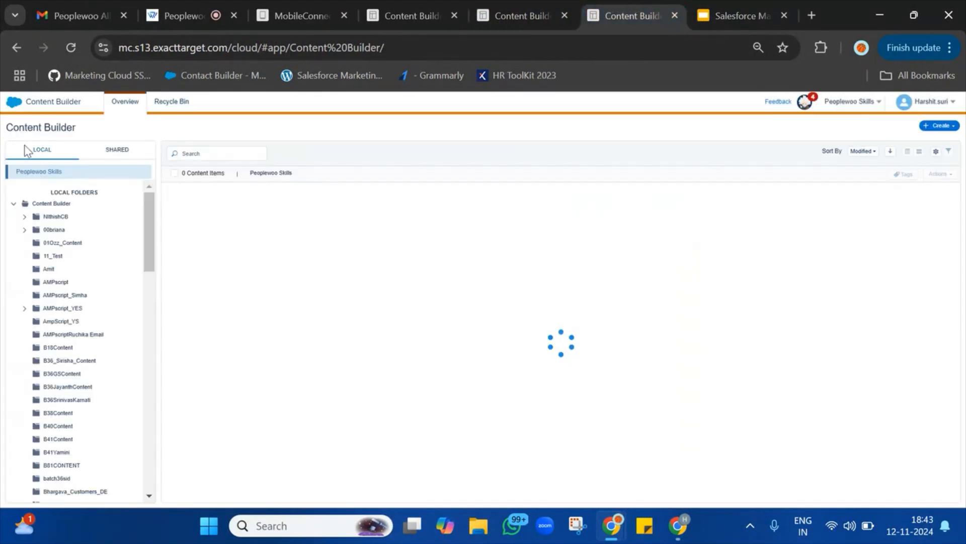
{"action": "mouse_move", "coordinate": [5, 109]}
{"action": "mouse_move", "coordinate": [379, 171]}
{"action": "mouse_move", "coordinate": [425, 176]}
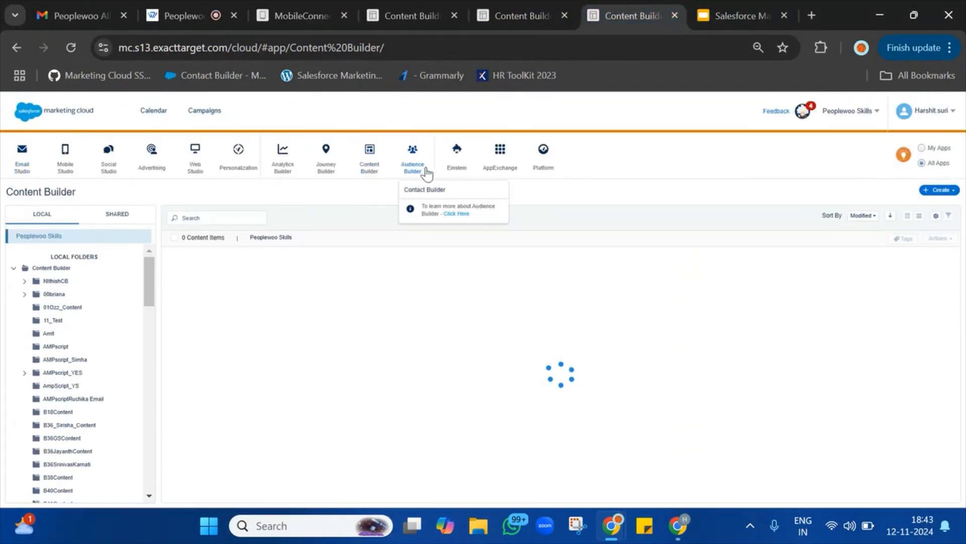
{"action": "left_click", "coordinate": [430, 190]}
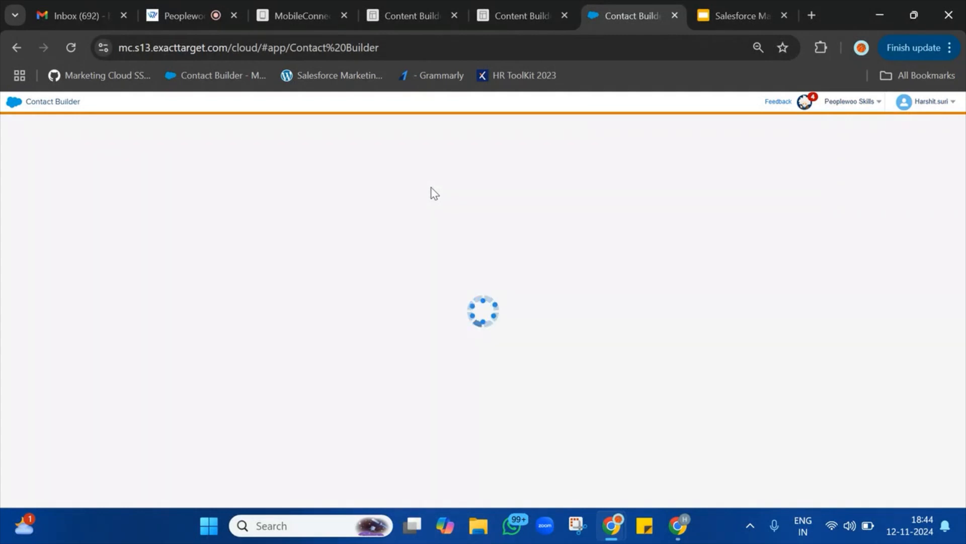
- Find the NewBatch folder under Data Extensions by searching "new", and open its NewBatchSubscriberProfile data extension
{"action": "left_click", "coordinate": [312, 112]}
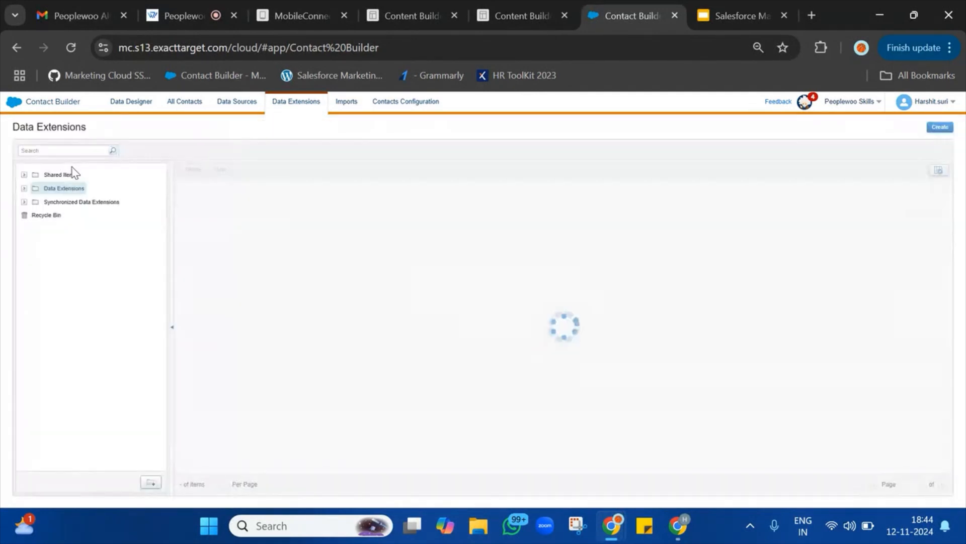
{"action": "left_click", "coordinate": [24, 189]}
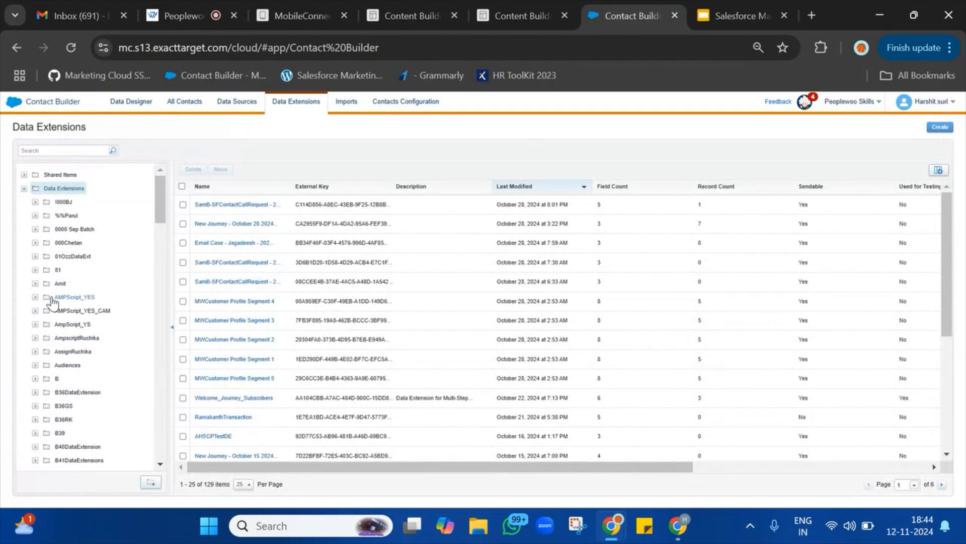
{"action": "key", "text": "ctrl+f"}
{"action": "type", "text": "new"}
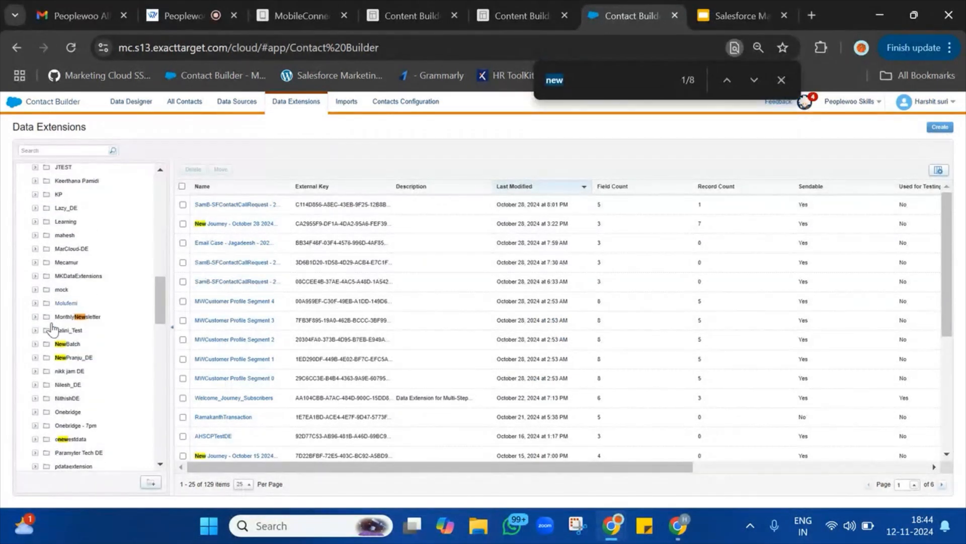
{"action": "left_click", "coordinate": [35, 344]}
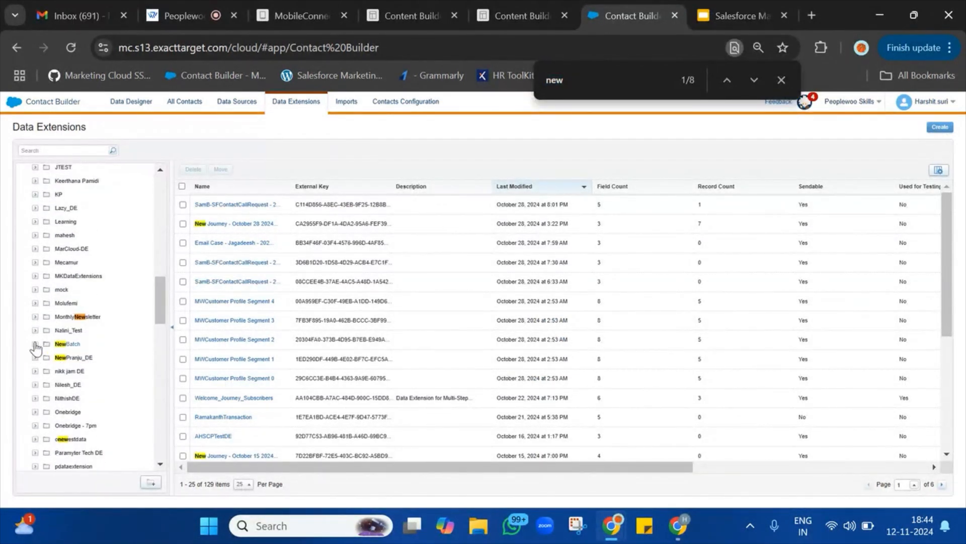
{"action": "left_click", "coordinate": [68, 344]}
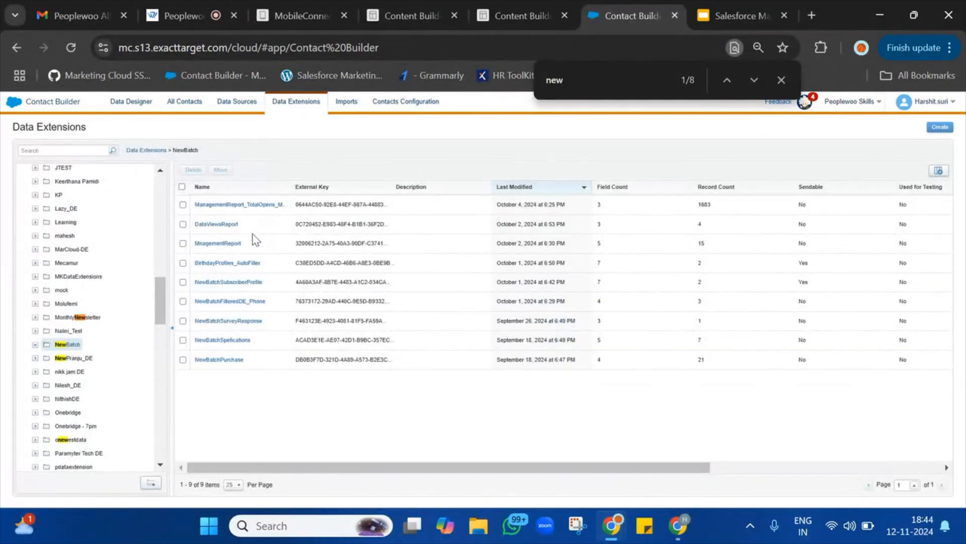
{"action": "left_click", "coordinate": [247, 285]}
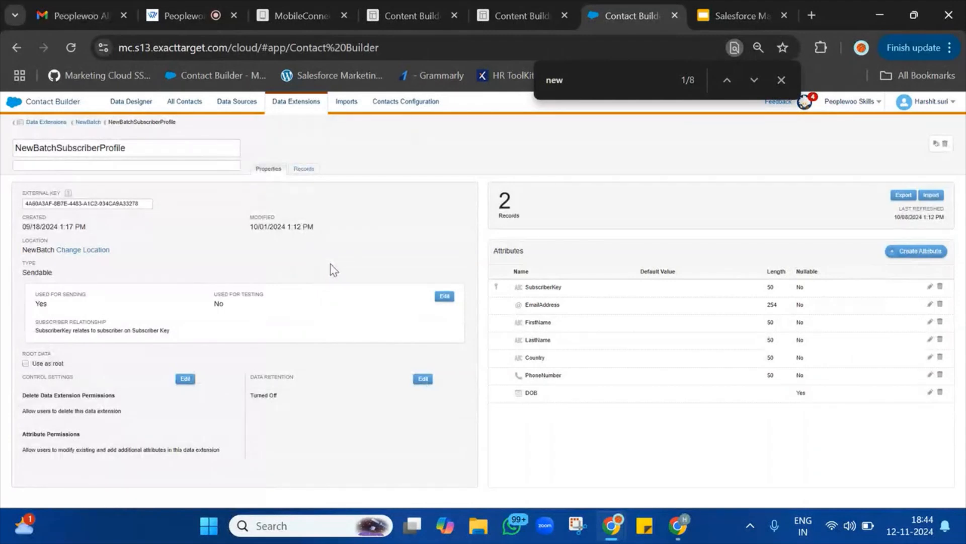
- Examine the attributes and the stored records of the NewBatchSubscriberProfile data extension
{"action": "double_click", "coordinate": [527, 357]}
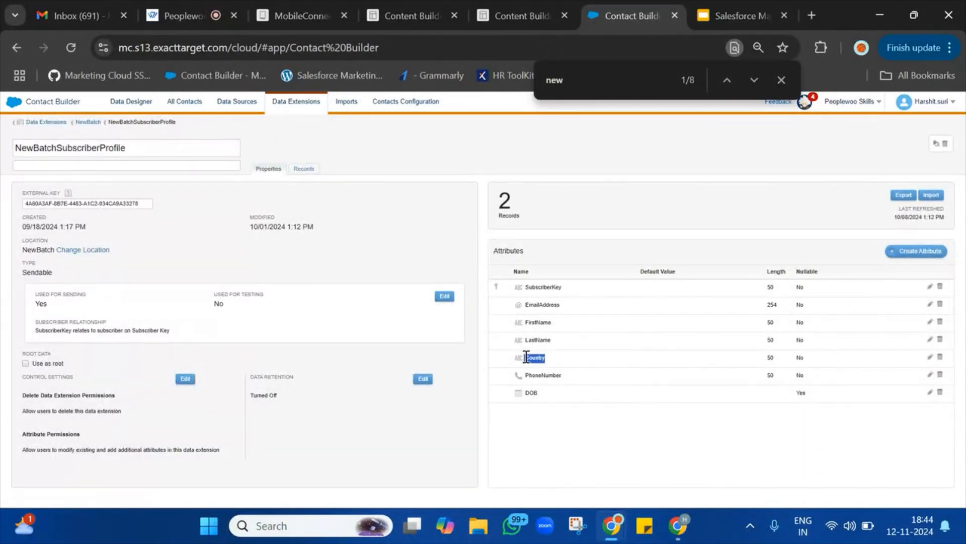
{"action": "left_click", "coordinate": [301, 170]}
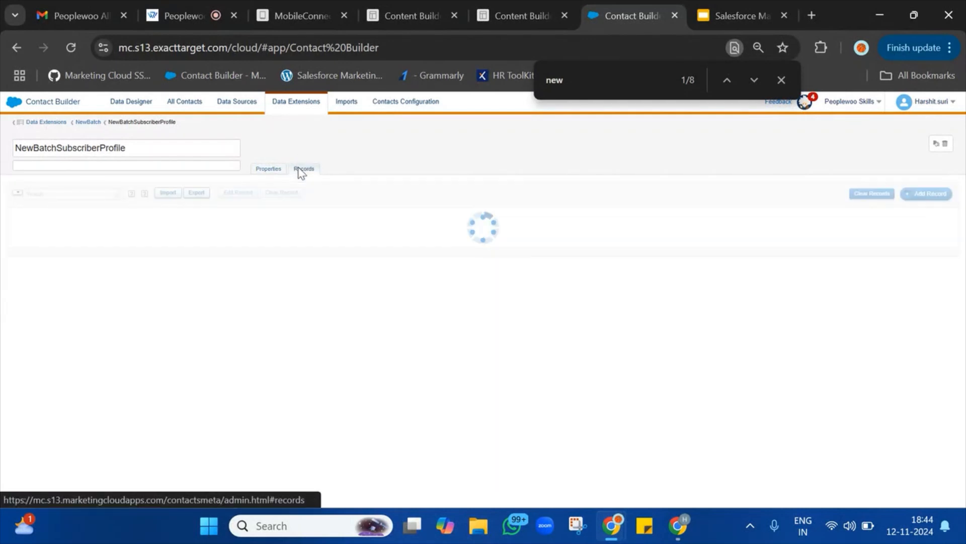
{"action": "left_click", "coordinate": [254, 169]}
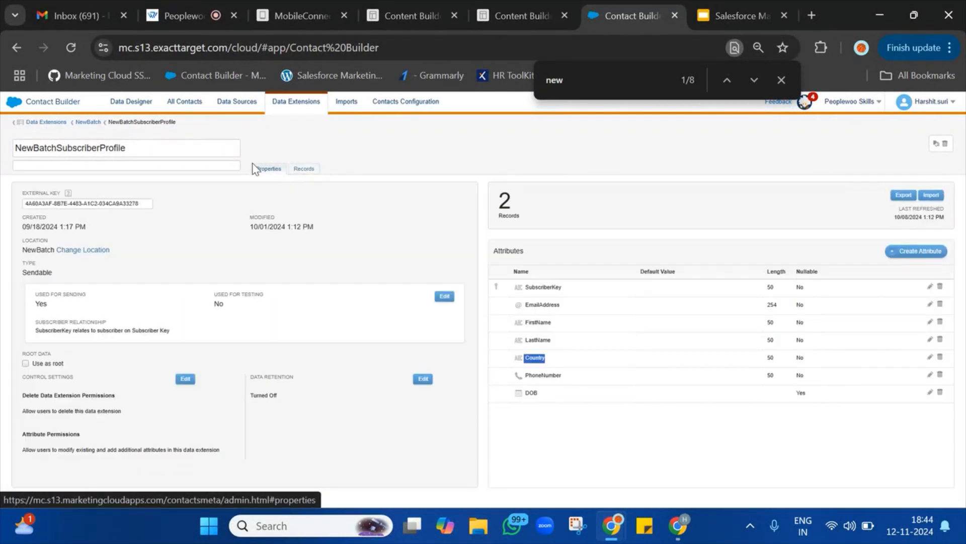
{"action": "left_click", "coordinate": [312, 180]}
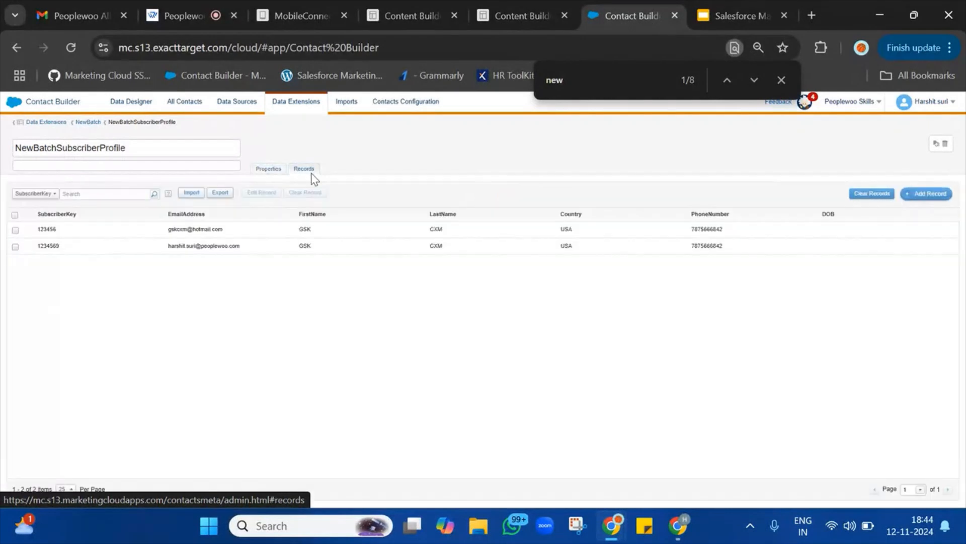
{"action": "left_click", "coordinate": [270, 169]}
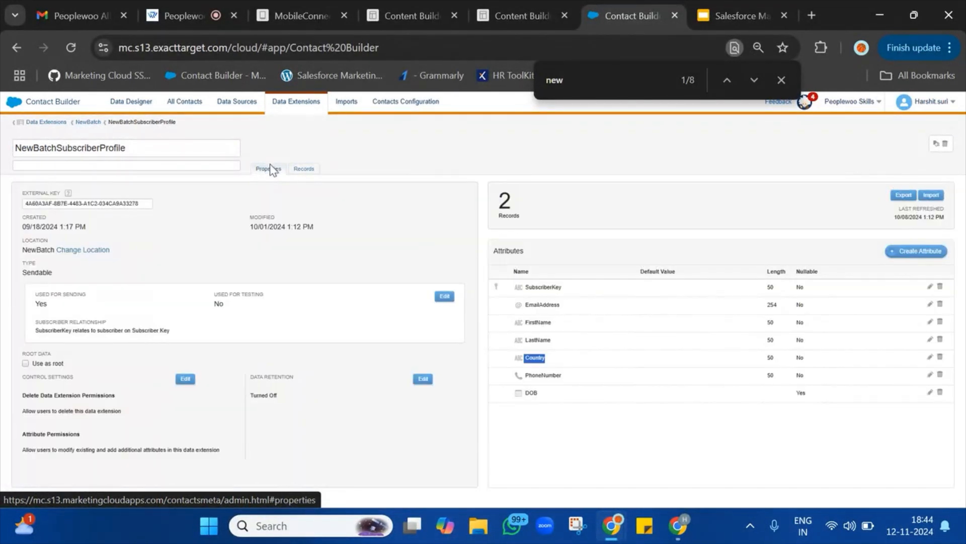
{"action": "left_click", "coordinate": [304, 171]}
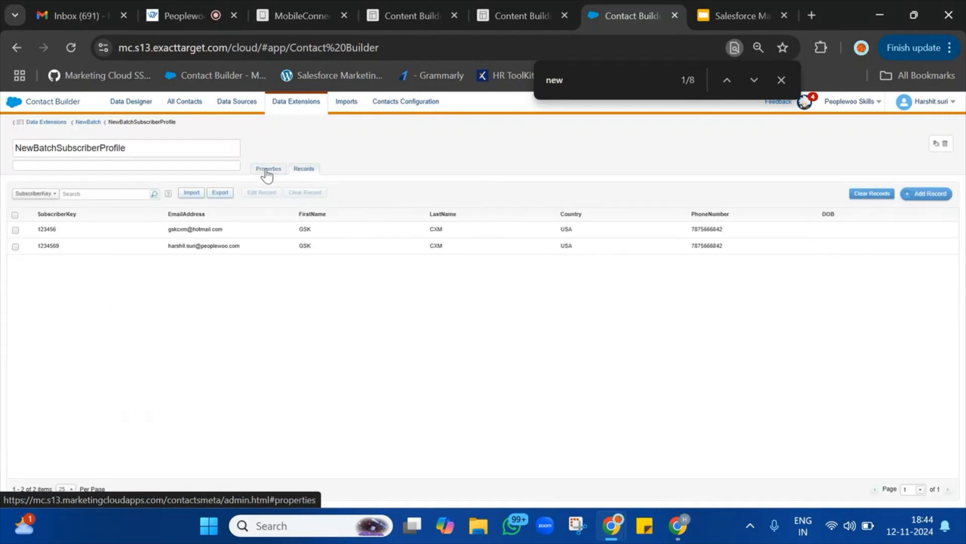
{"action": "left_click", "coordinate": [268, 173]}
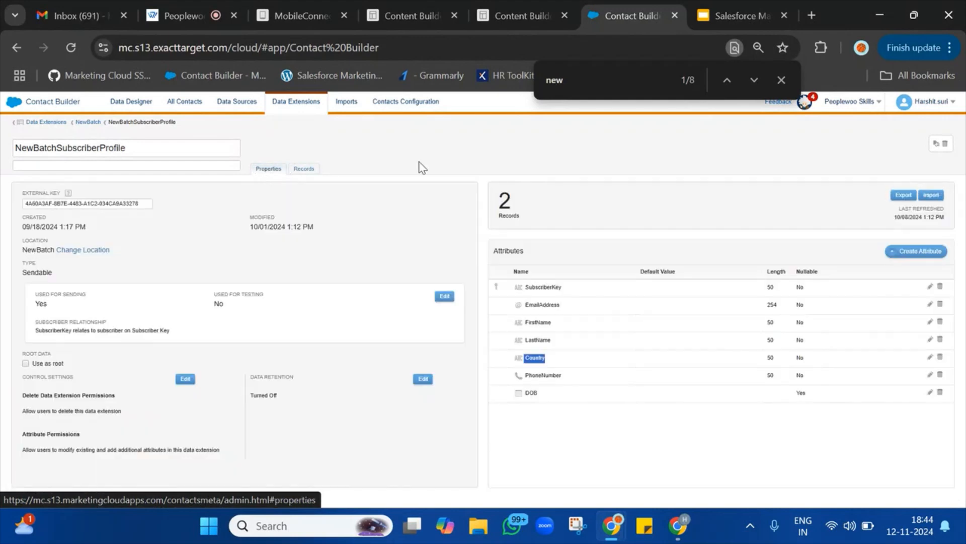
- Check the previewed SMS message in Content Builder against the sending setting and the PhoneNumber and Country attributes of NewBatchSubscriberProfile in Contact Builder
{"action": "left_click", "coordinate": [778, 78]}
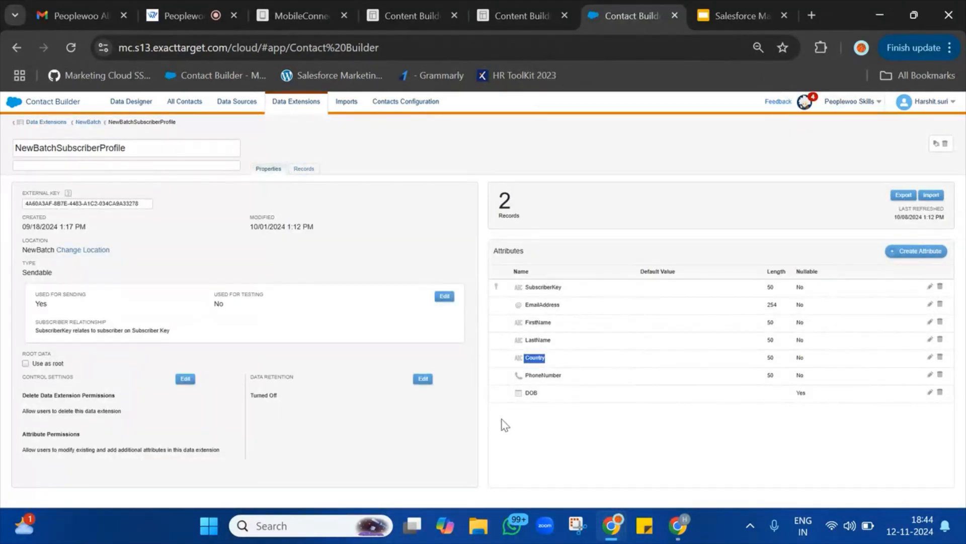
{"action": "left_click", "coordinate": [512, 7]}
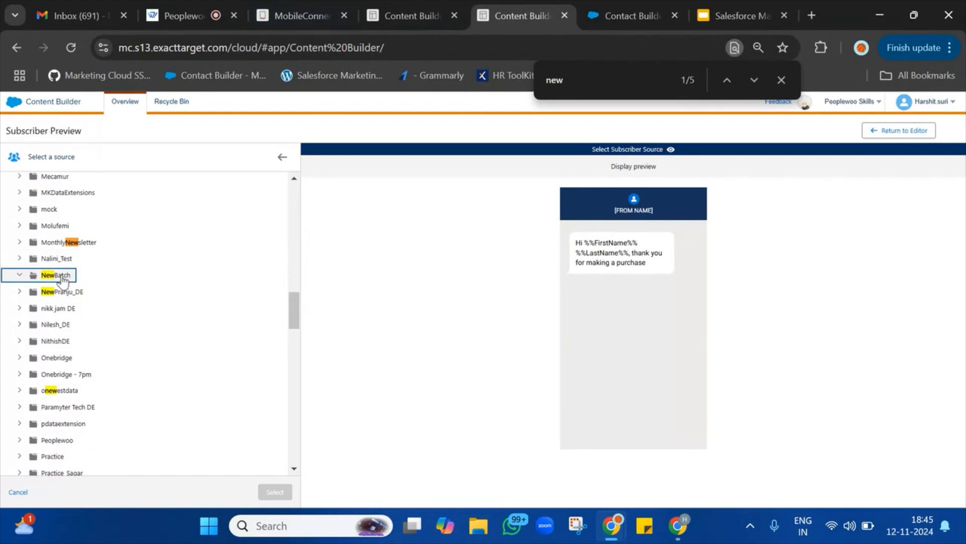
{"action": "triple_click", "coordinate": [633, 244]}
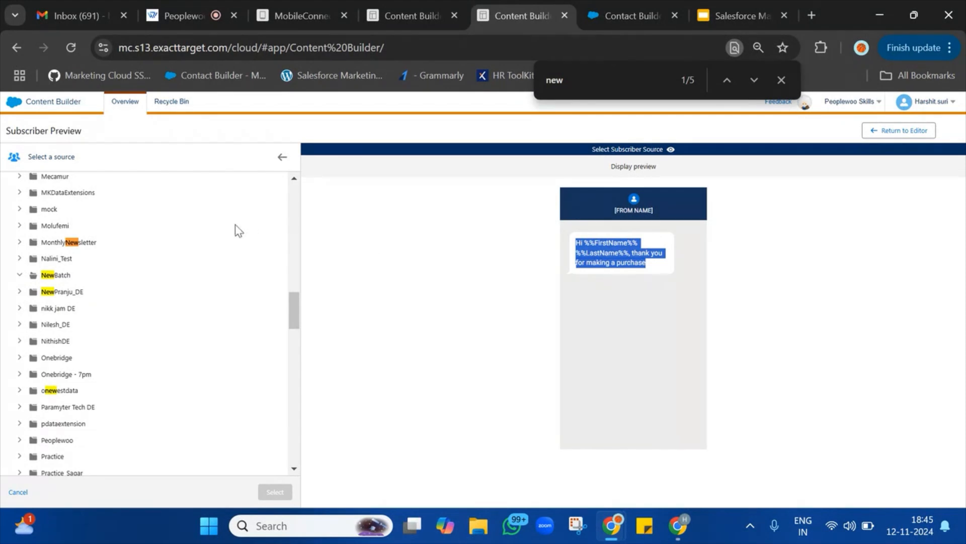
{"action": "left_click", "coordinate": [665, 246]}
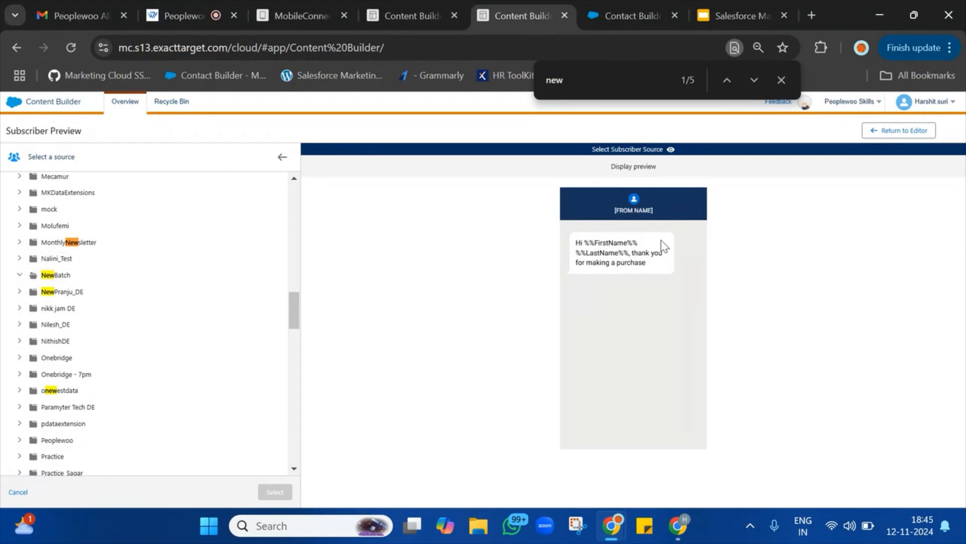
{"action": "left_click", "coordinate": [630, 3]}
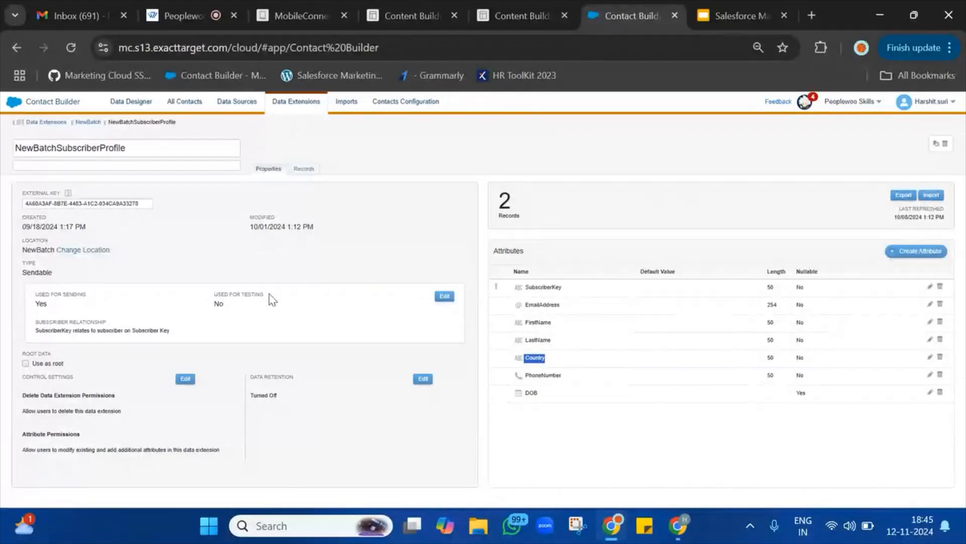
{"action": "double_click", "coordinate": [45, 304]}
{"action": "left_click_drag", "start_coordinate": [48, 304], "coordinate": [32, 295]}
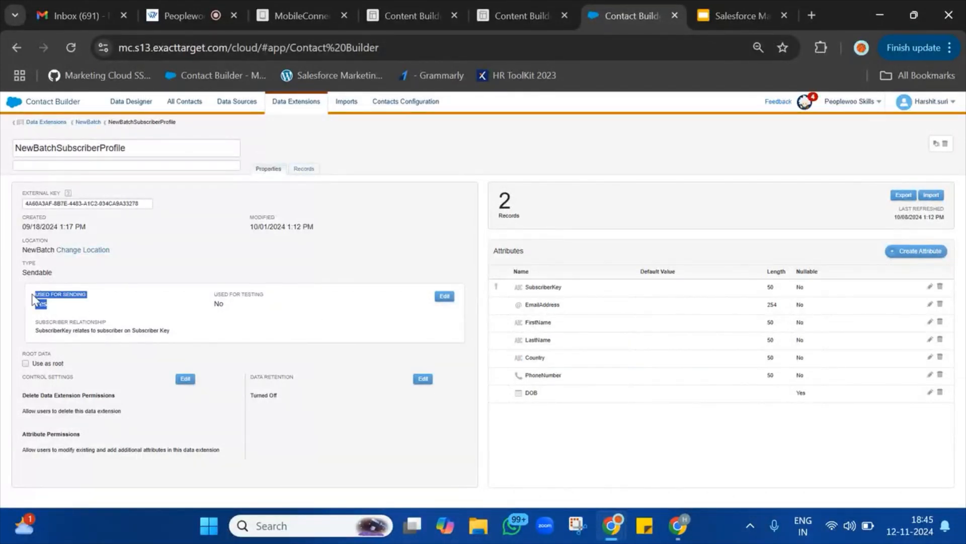
{"action": "left_click_drag", "start_coordinate": [546, 375], "coordinate": [818, 378]}
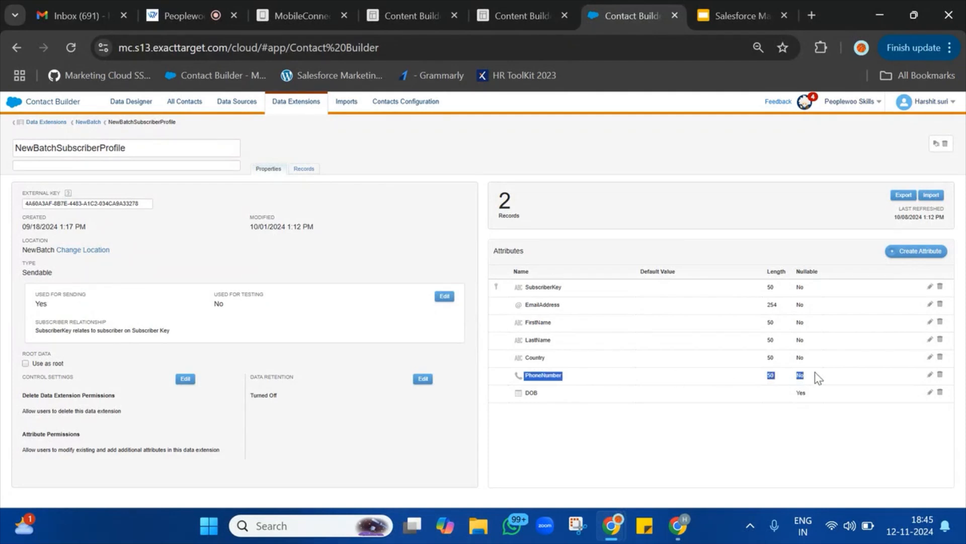
{"action": "double_click", "coordinate": [526, 357]}
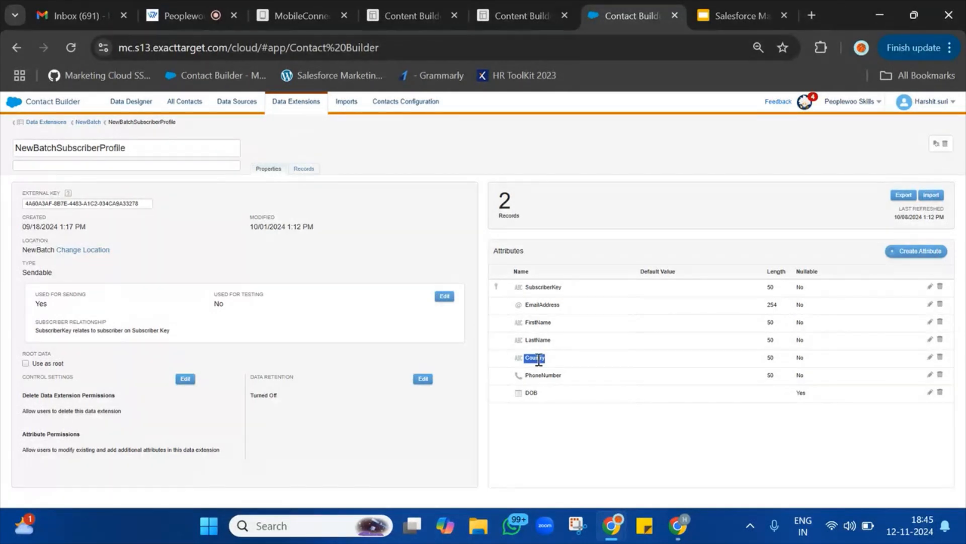
- Try to edit the Country attribute's type and to delete the attribute, checking the data extension's records as well
{"action": "left_click", "coordinate": [931, 357]}
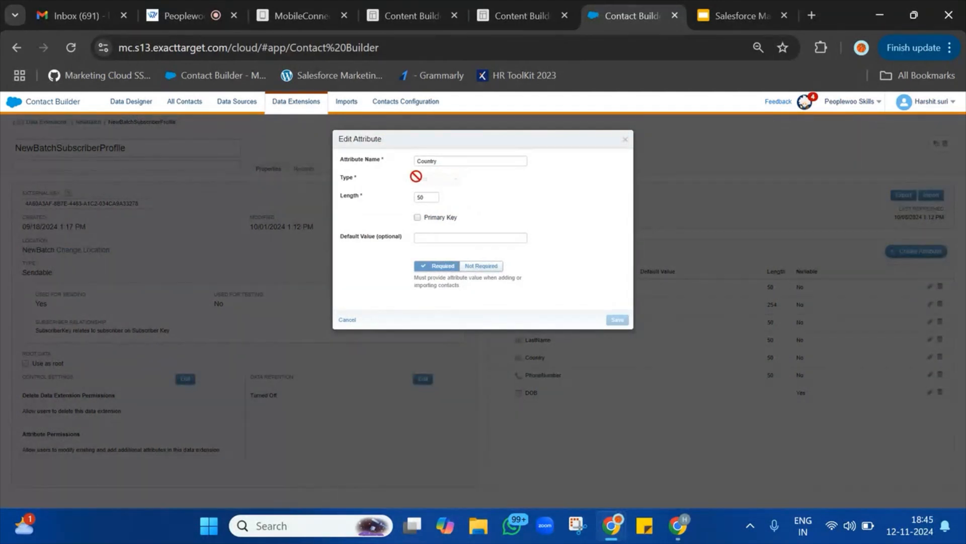
{"action": "left_click", "coordinate": [348, 322]}
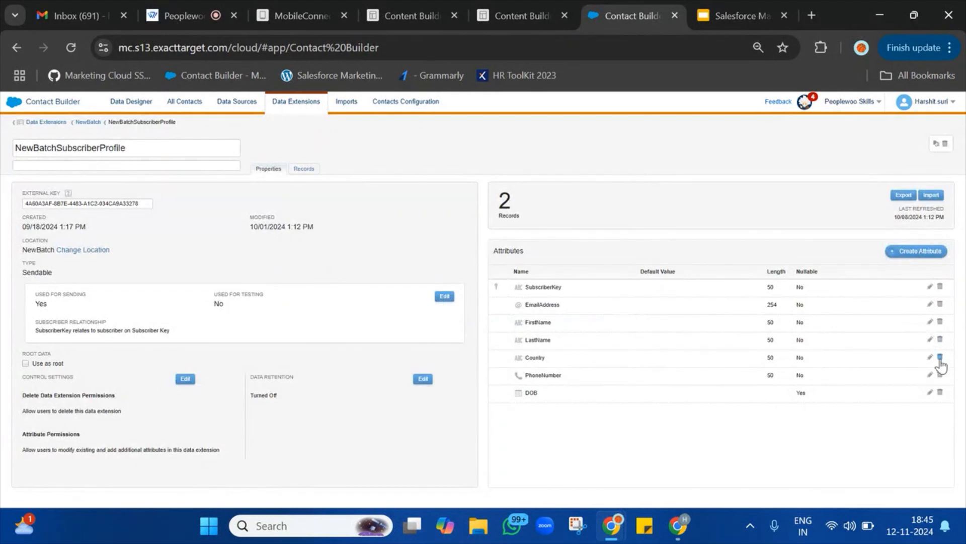
{"action": "left_click", "coordinate": [941, 358]}
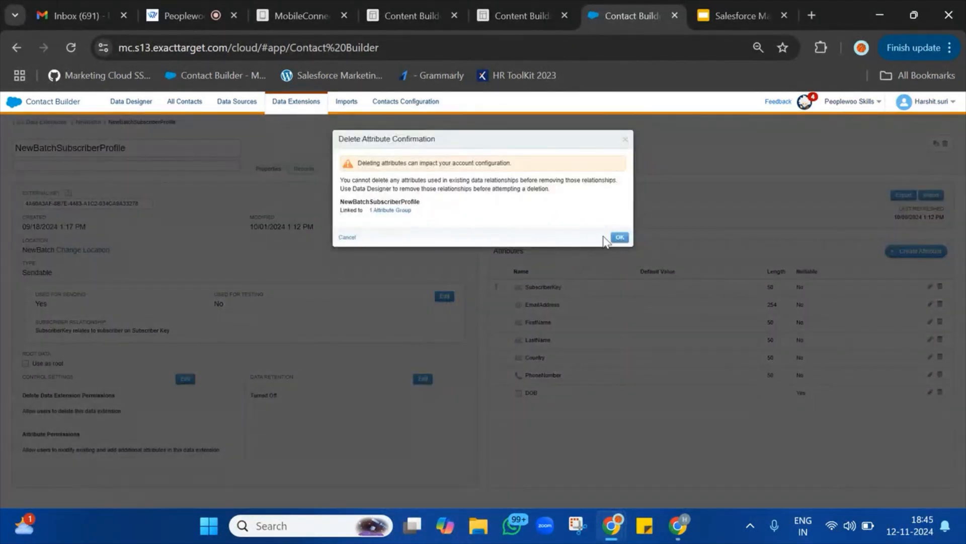
{"action": "left_click", "coordinate": [618, 238]}
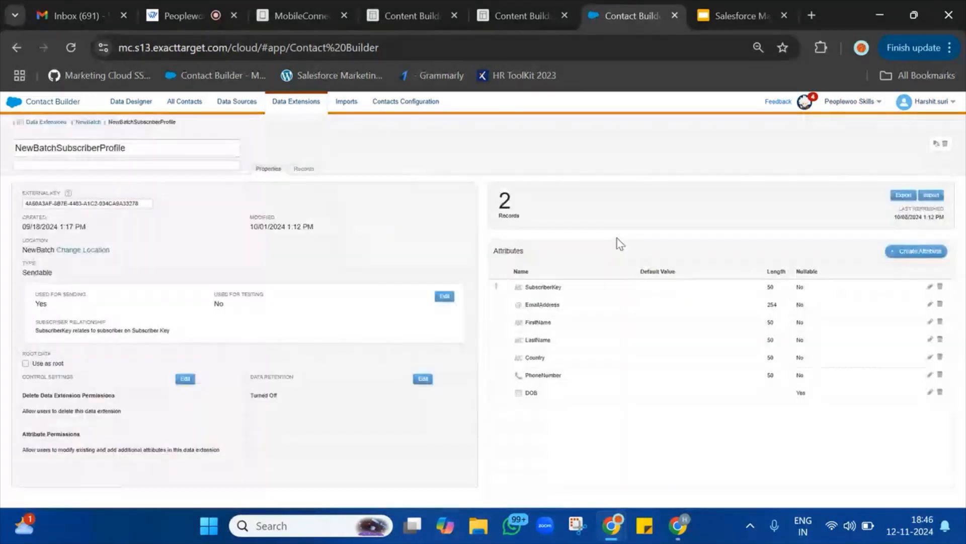
{"action": "left_click", "coordinate": [302, 169]}
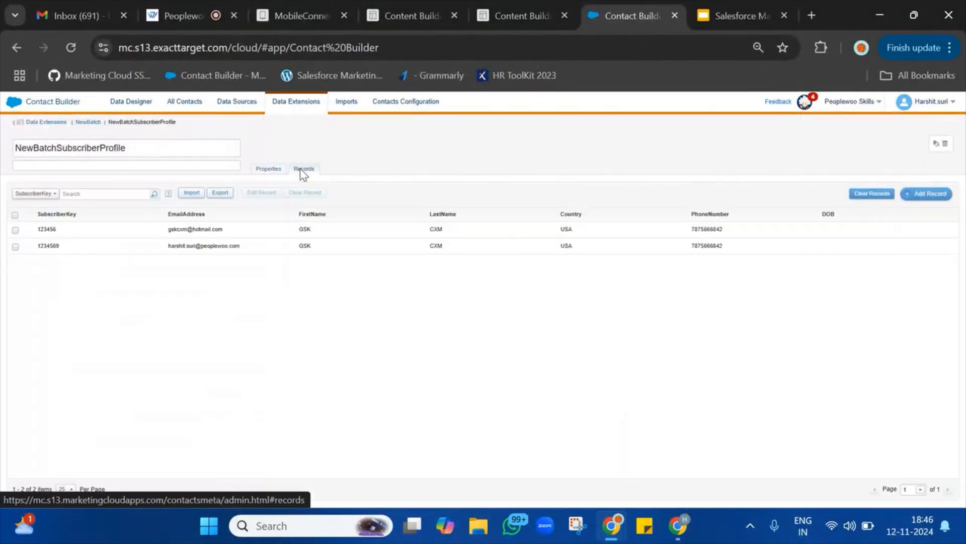
{"action": "left_click", "coordinate": [259, 171]}
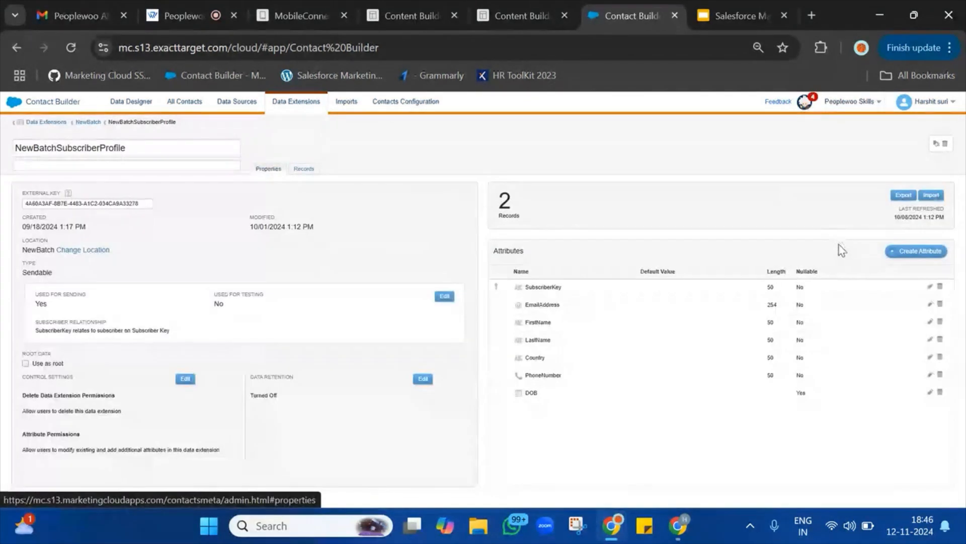
- Create a non-required attribute named Country2 of type Locale in the NewBatchSubscriberProfile data extension
{"action": "left_click", "coordinate": [915, 250]}
{"action": "left_click", "coordinate": [458, 160]}
{"action": "type", "text": "Country"}
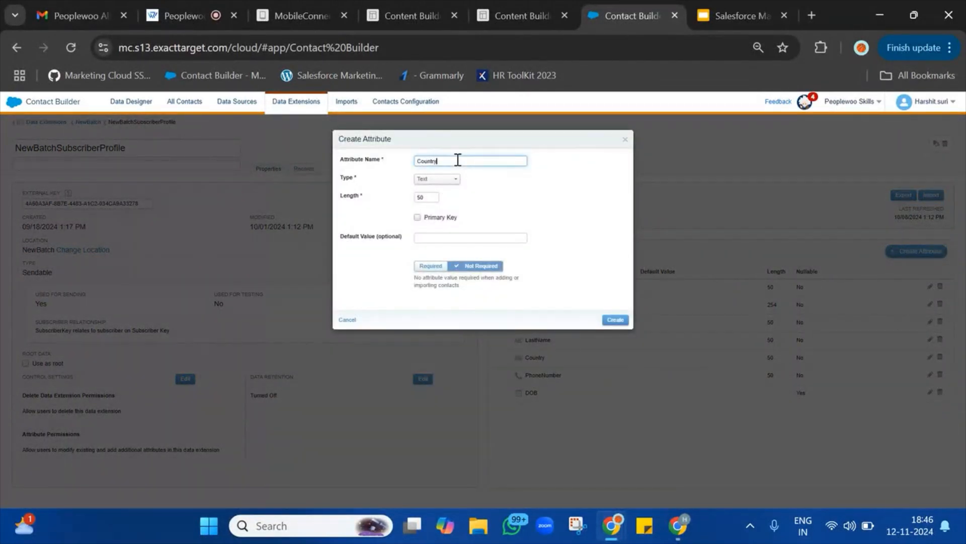
{"action": "type", "text": "2"}
{"action": "left_click", "coordinate": [438, 179]}
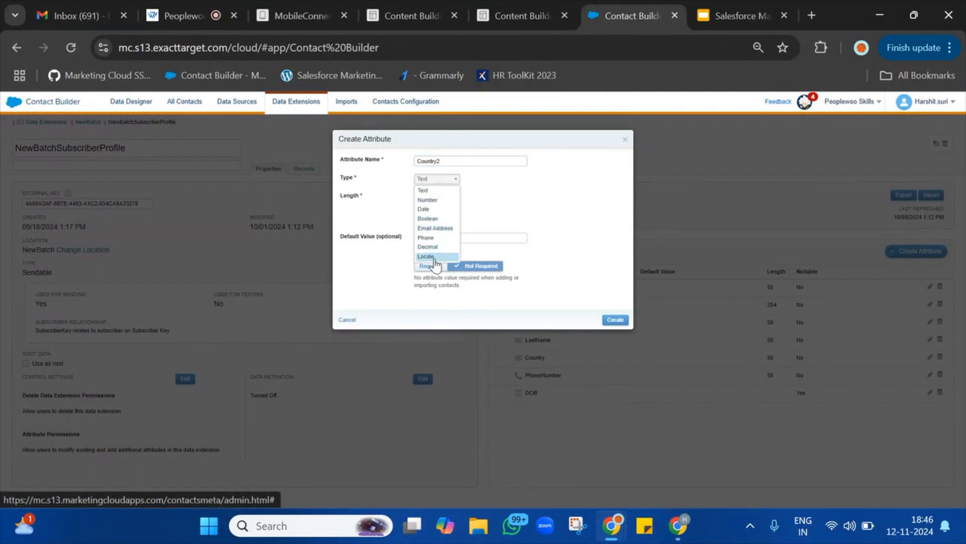
{"action": "left_click", "coordinate": [434, 258]}
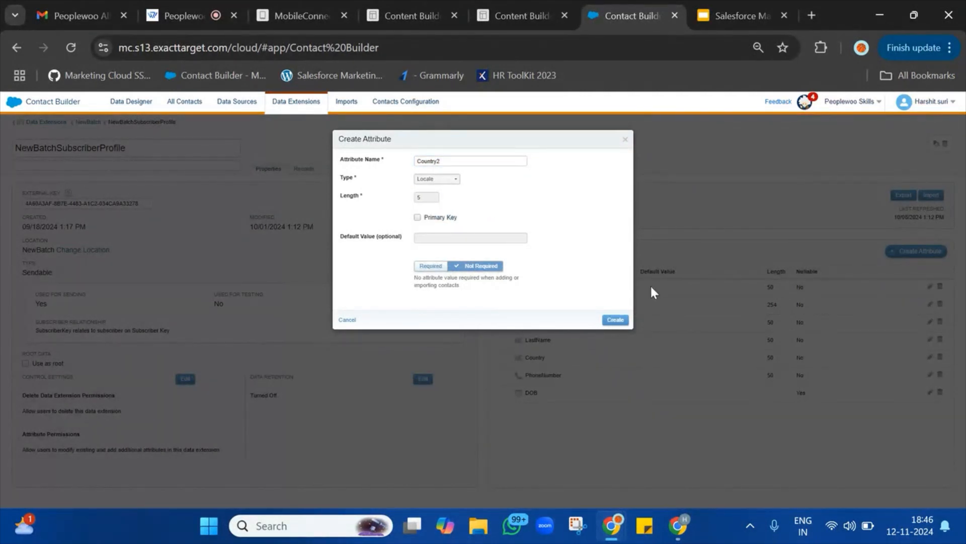
{"action": "left_click", "coordinate": [623, 320]}
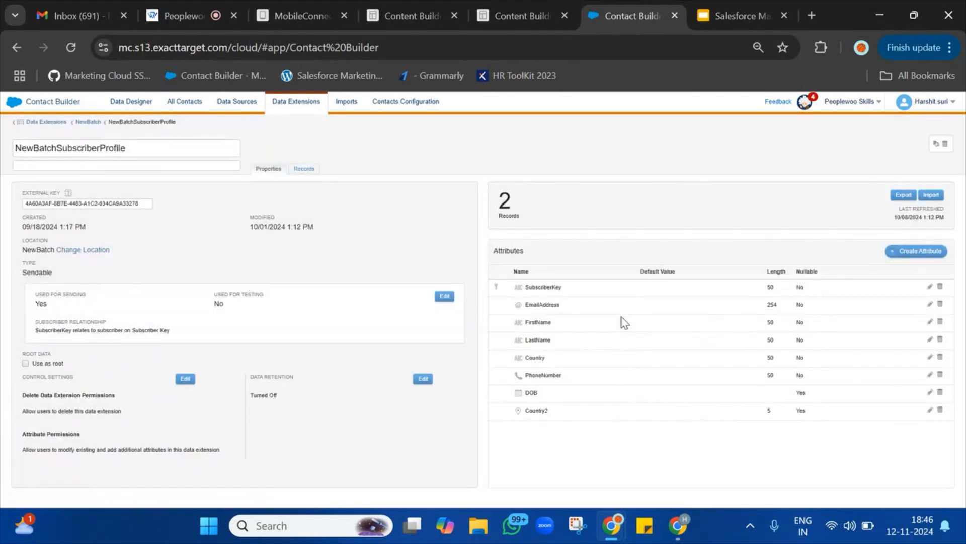
- Edit both stored records, setting Country2 to US for the first and IN for the second, and save them
{"action": "left_click", "coordinate": [307, 170]}
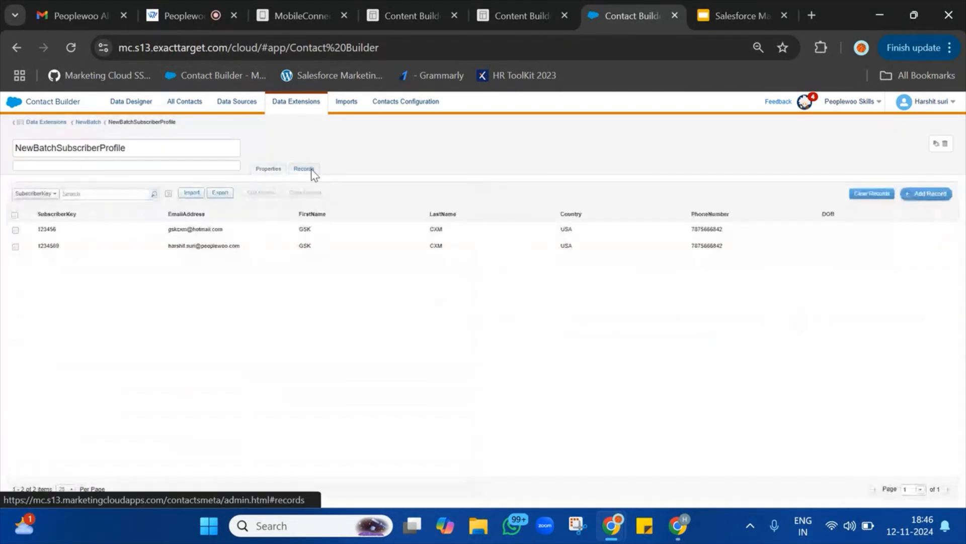
{"action": "left_click", "coordinate": [925, 195]}
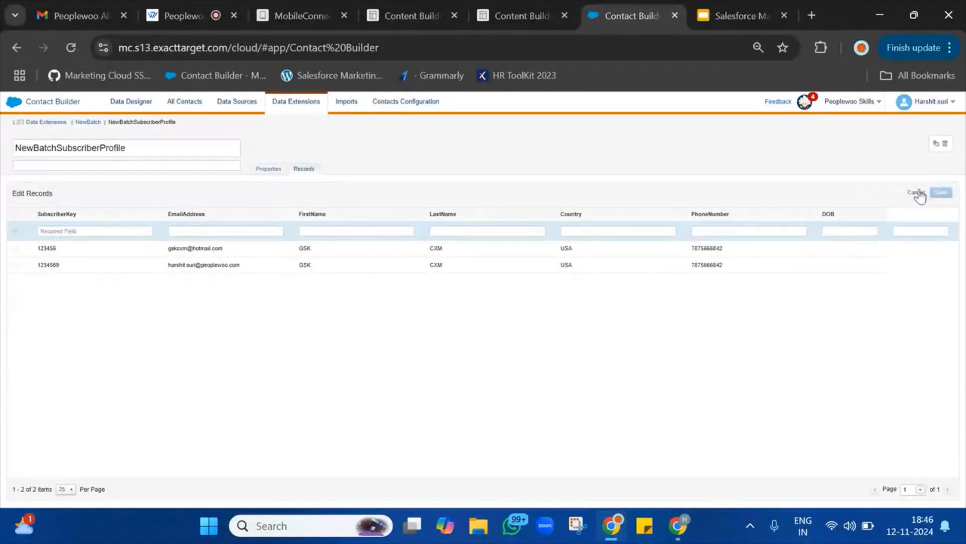
{"action": "left_click", "coordinate": [917, 193]}
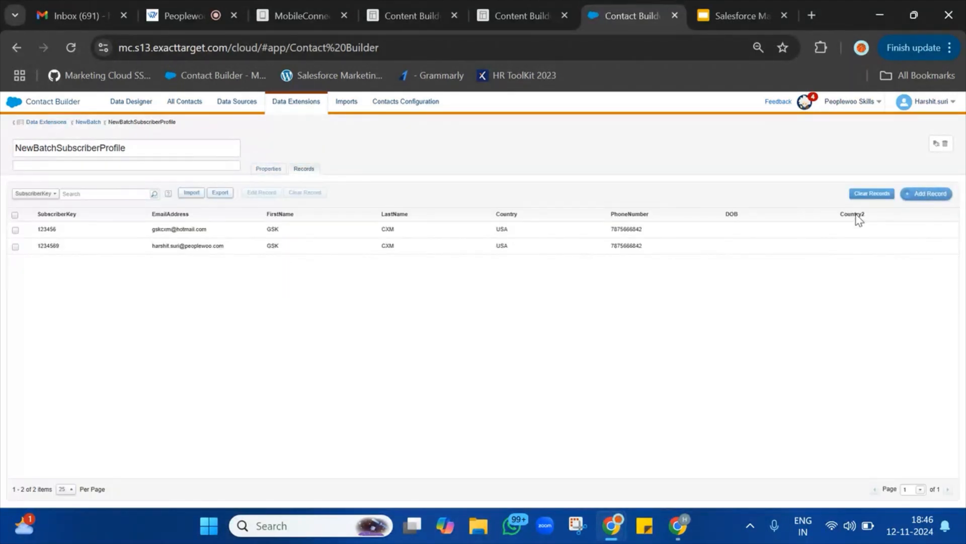
{"action": "left_click", "coordinate": [14, 215]}
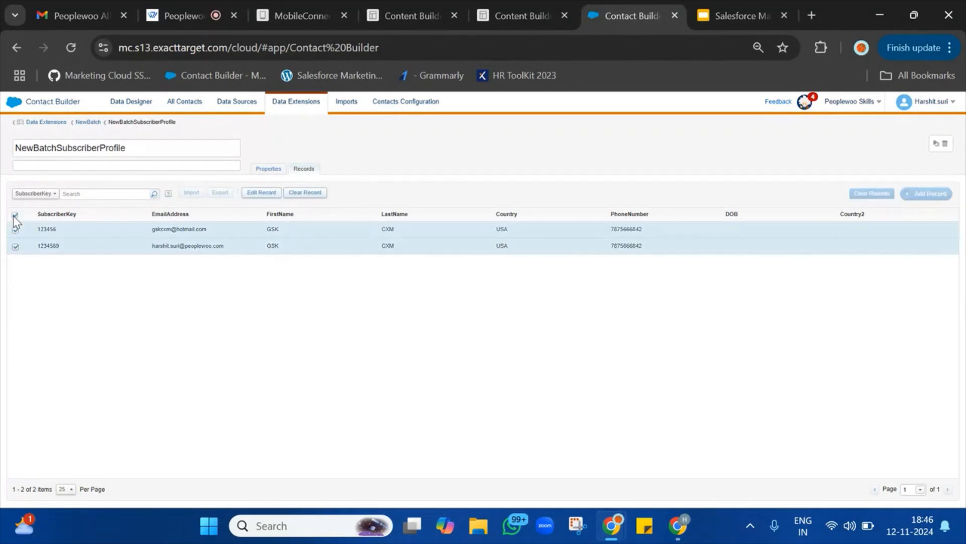
{"action": "left_click", "coordinate": [268, 196]}
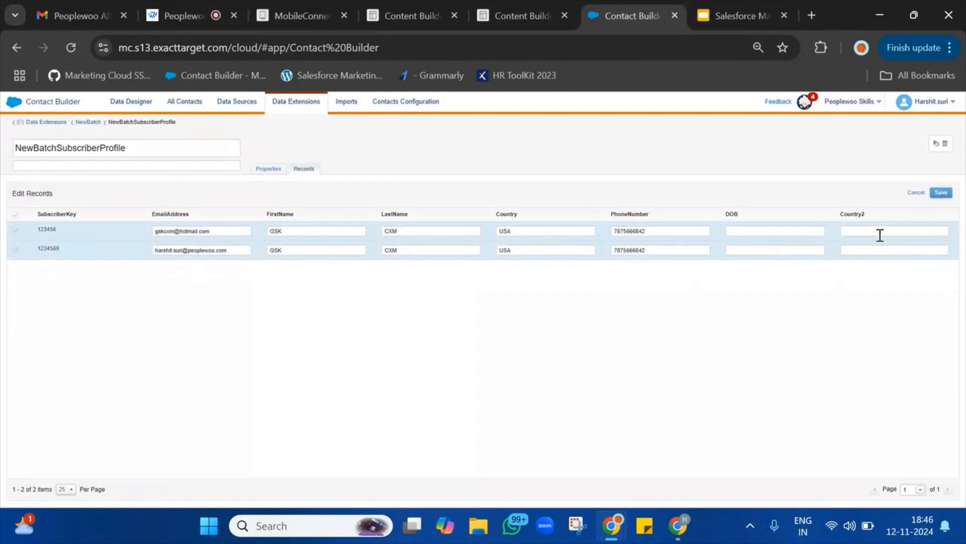
{"action": "left_click", "coordinate": [880, 234]}
{"action": "type", "text": "USA"}
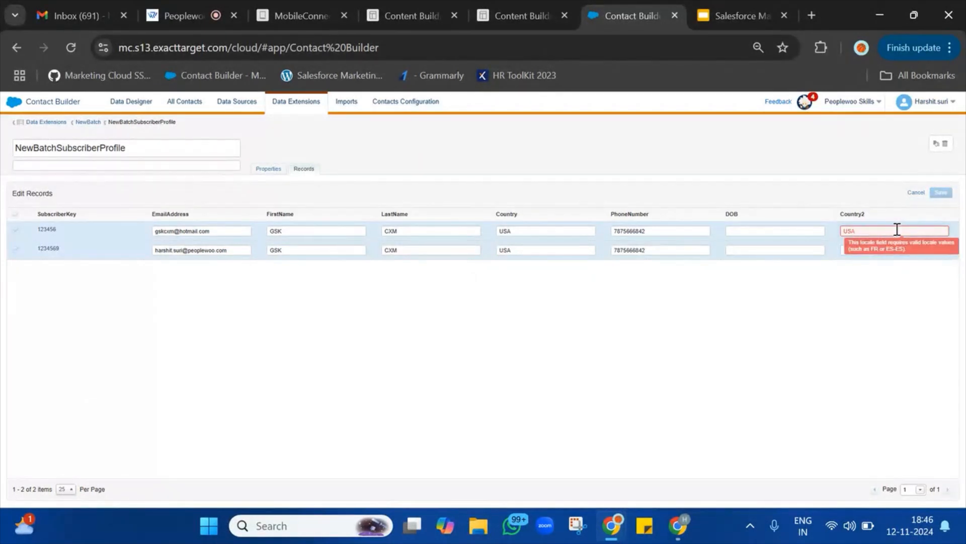
{"action": "key", "text": "BackSpace"}
{"action": "left_click", "coordinate": [876, 248]}
{"action": "type", "text": "IN"}
{"action": "left_click", "coordinate": [943, 193]}
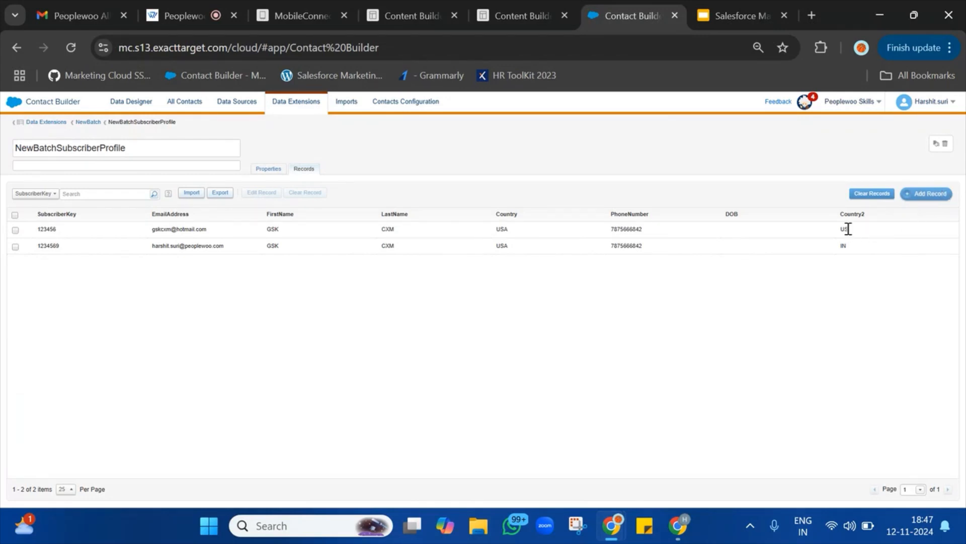
{"action": "left_click_drag", "start_coordinate": [848, 229], "coordinate": [850, 260]}
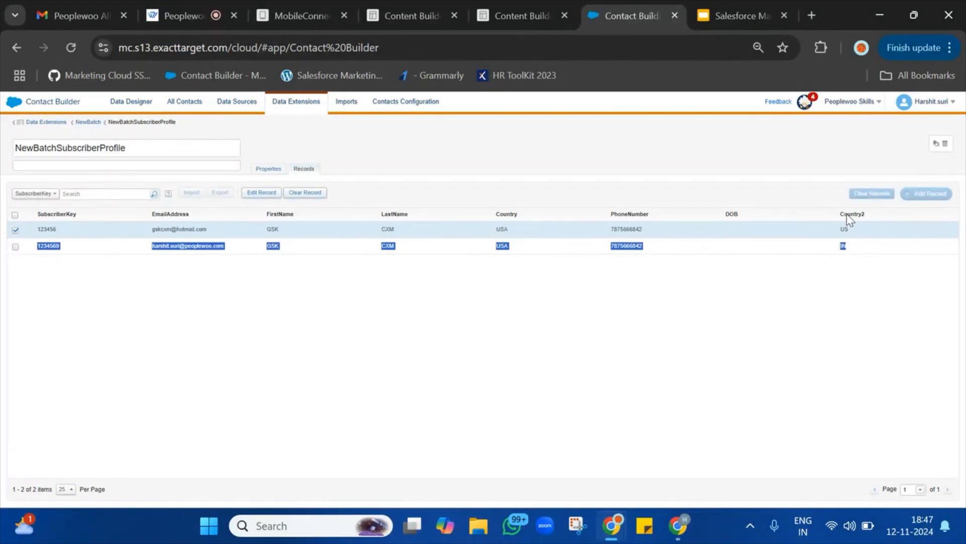
- Return to the NewBatchSMS message in Content Builder and reopen the source selection of its Subscriber Preview
{"action": "left_click", "coordinate": [513, 7]}
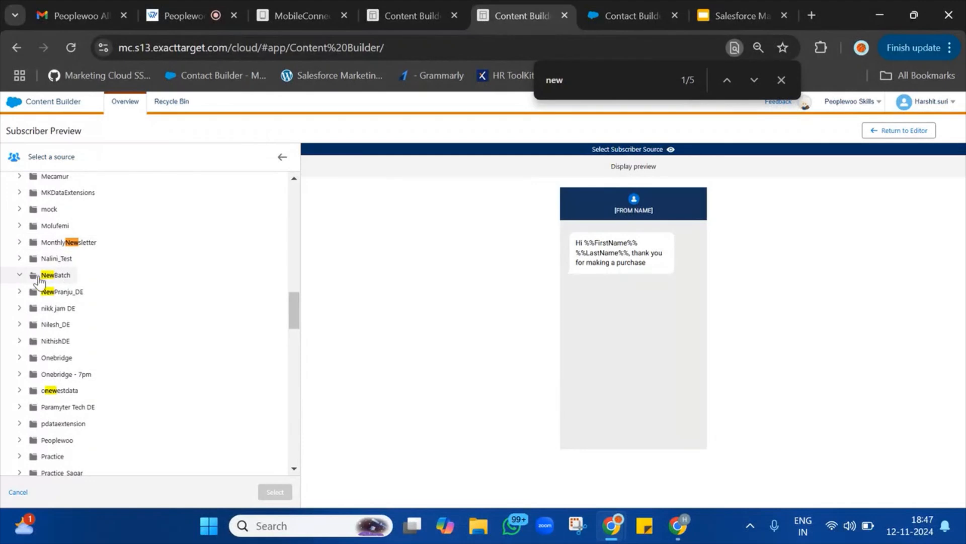
{"action": "left_click", "coordinate": [894, 132]}
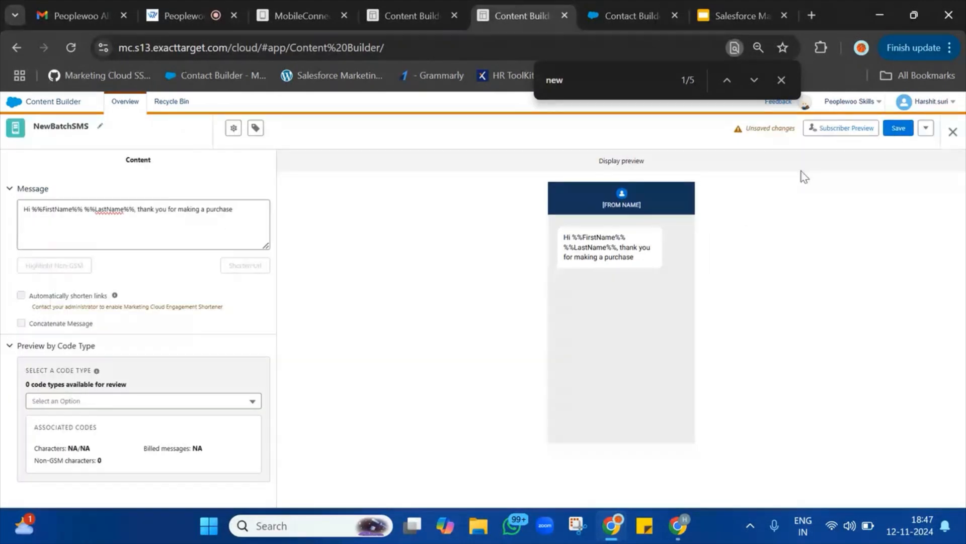
{"action": "left_click", "coordinate": [858, 129]}
{"action": "left_click", "coordinate": [144, 355]}
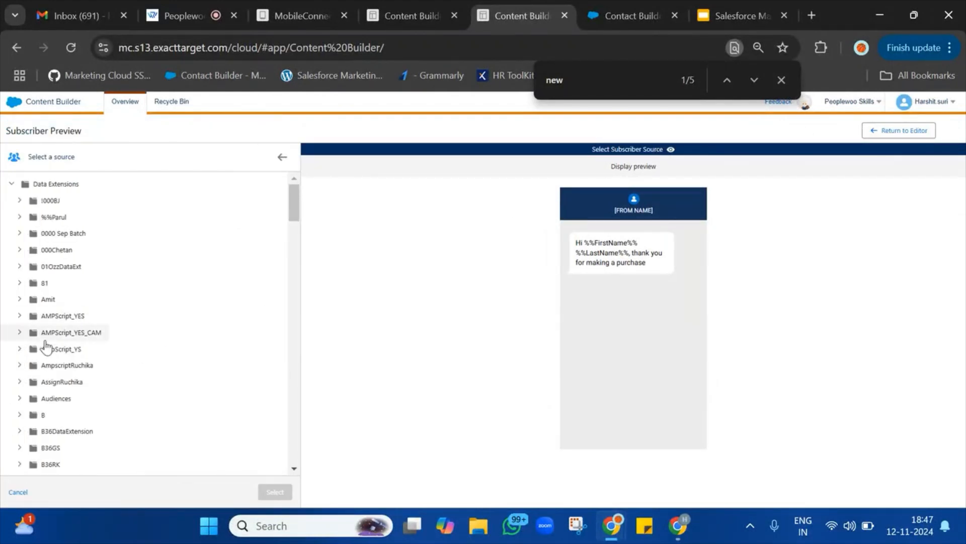
- Choose the NewBatchSubscriberProfile data extension in the NewBatch folder as the subscriber preview source
{"action": "scroll", "coordinate": [41, 372], "scroll_direction": "down", "scroll_amount": 7}
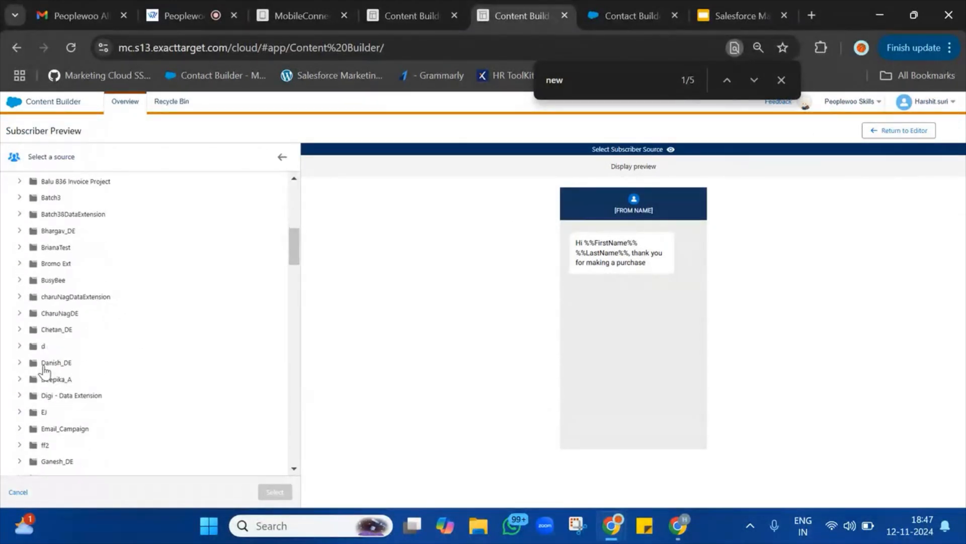
{"action": "scroll", "coordinate": [45, 371], "scroll_direction": "down", "scroll_amount": 10}
{"action": "scroll", "coordinate": [44, 373], "scroll_direction": "down", "scroll_amount": 7}
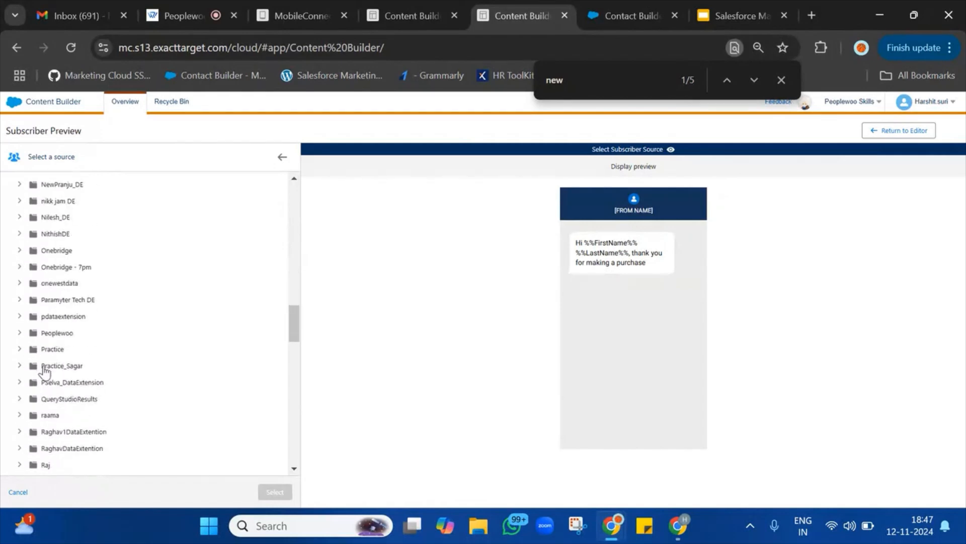
{"action": "scroll", "coordinate": [45, 372], "scroll_direction": "up", "scroll_amount": 20}
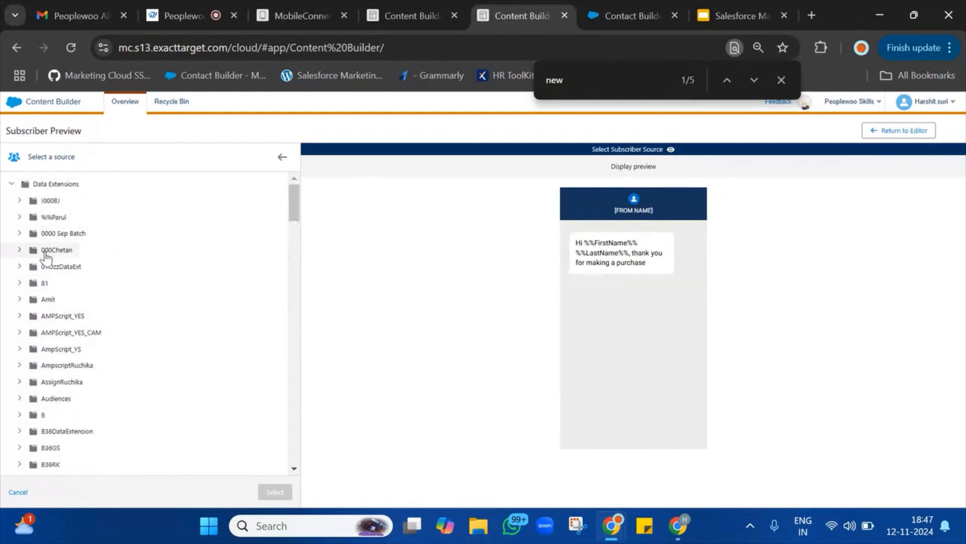
{"action": "key", "text": "ctrl+f"}
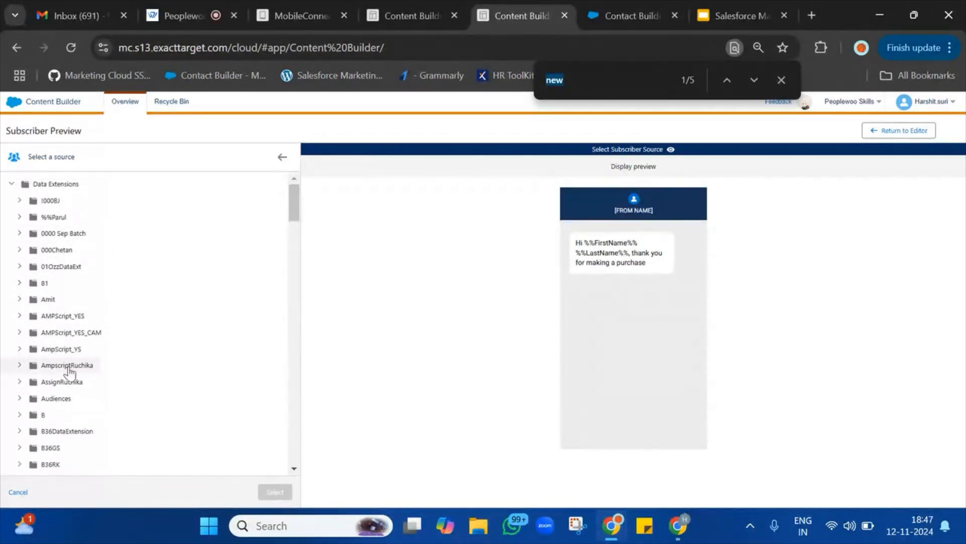
{"action": "left_click", "coordinate": [19, 357]}
{"action": "left_click", "coordinate": [53, 357]}
{"action": "left_click", "coordinate": [20, 357]}
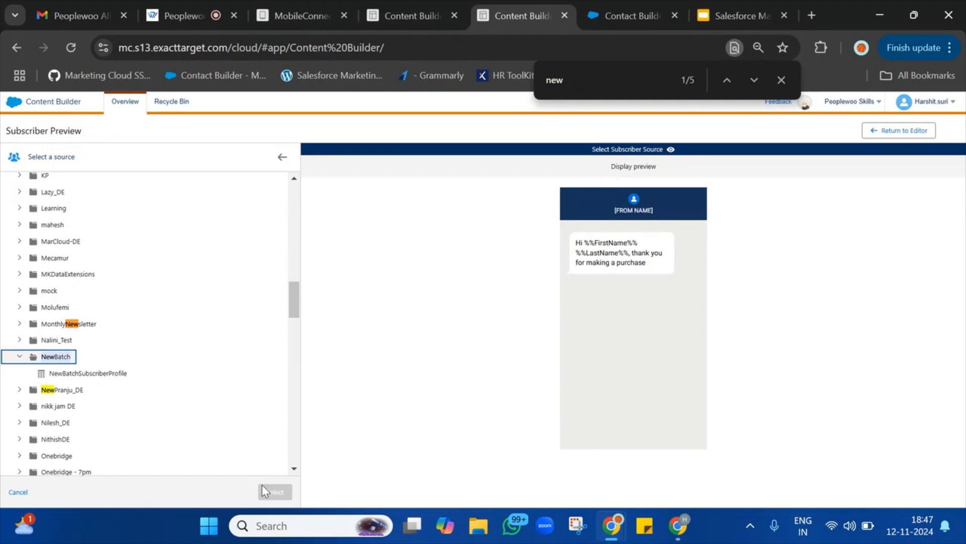
{"action": "left_click", "coordinate": [93, 375]}
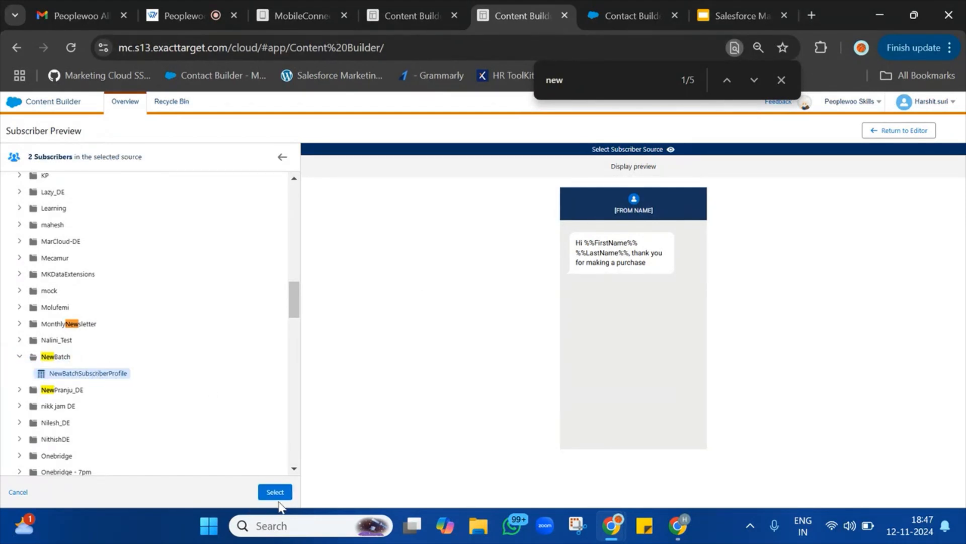
{"action": "left_click", "coordinate": [276, 491]}
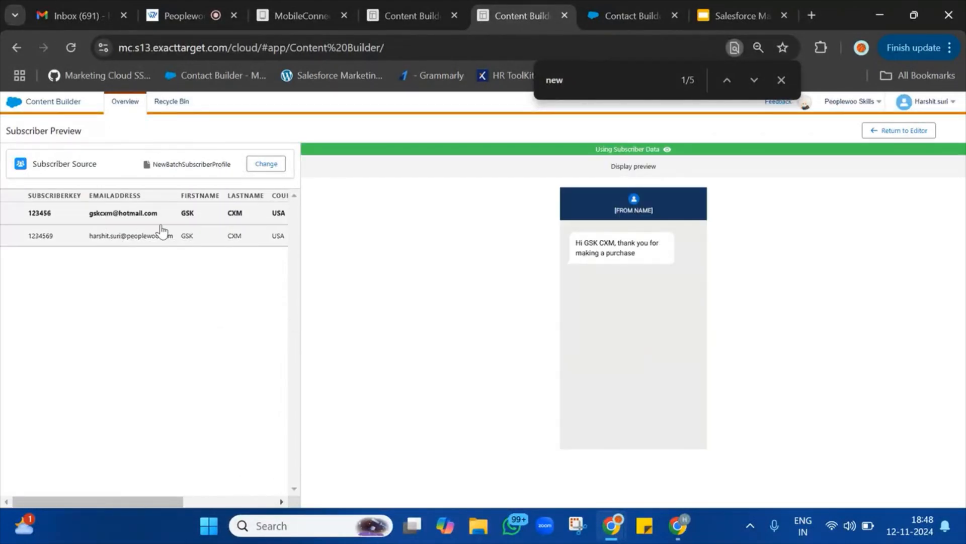
- Check the personalized names in the message preview for both the first and the second subscriber
{"action": "triple_click", "coordinate": [589, 244]}
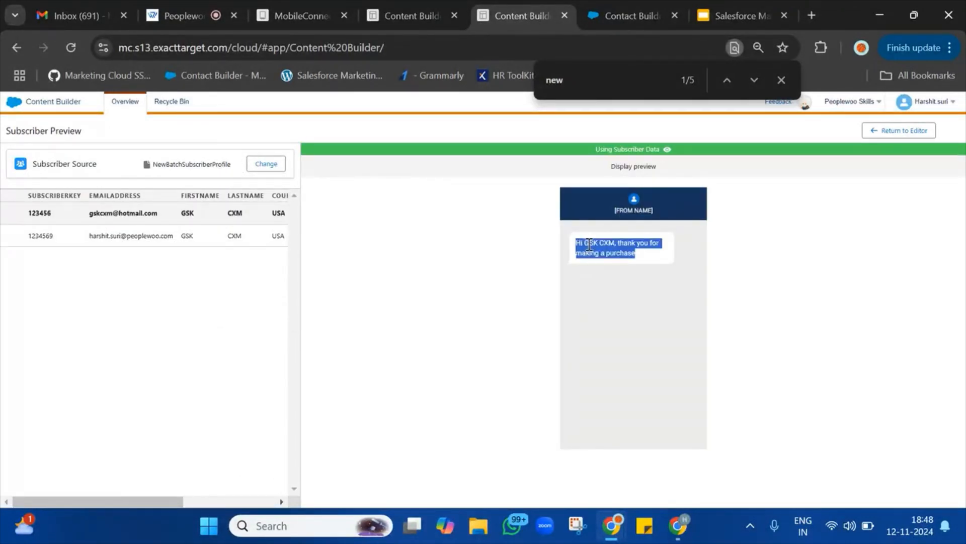
{"action": "double_click", "coordinate": [606, 243]}
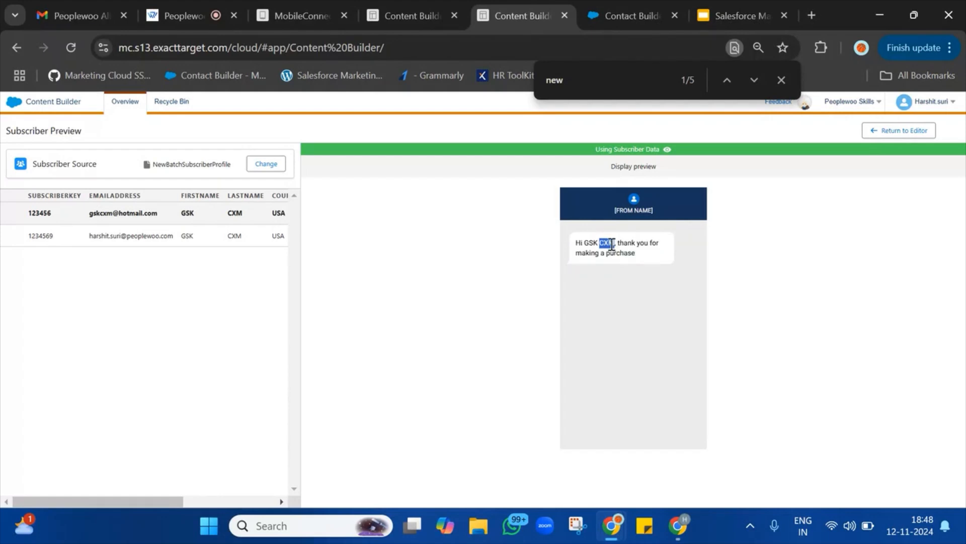
{"action": "left_click", "coordinate": [161, 243]}
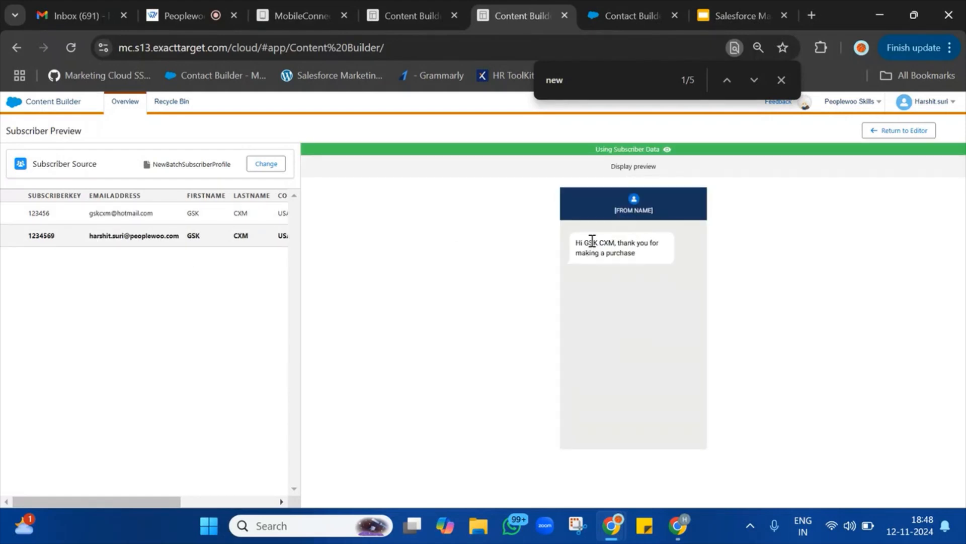
{"action": "triple_click", "coordinate": [614, 244]}
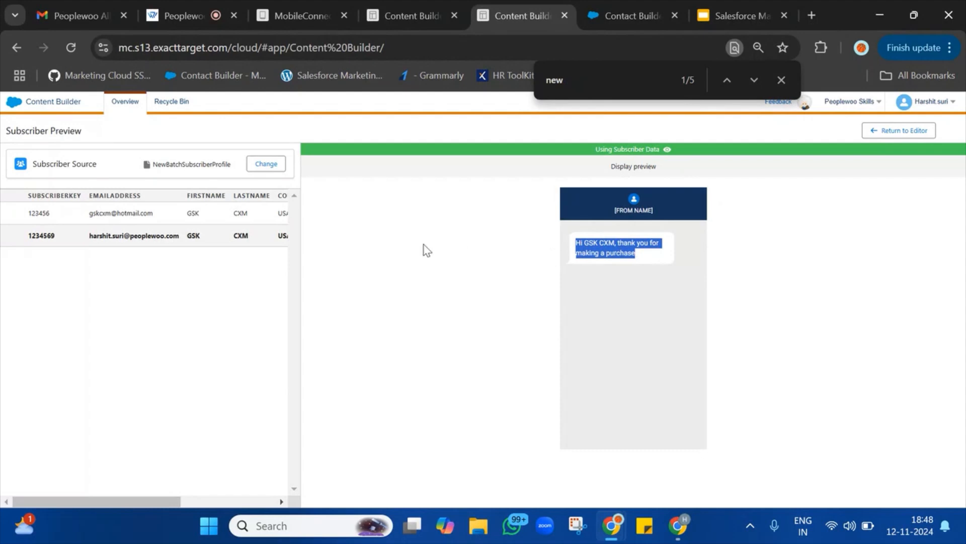
- Switch to Contact Builder and clear all records from the NewBatchSubscriberProfile data extension
{"action": "left_click", "coordinate": [654, 8]}
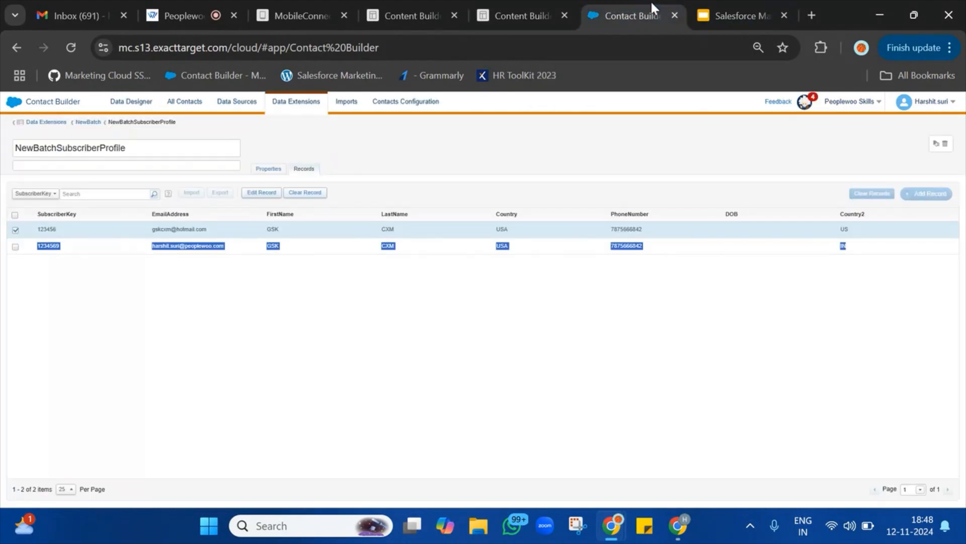
{"action": "left_click", "coordinate": [48, 246]}
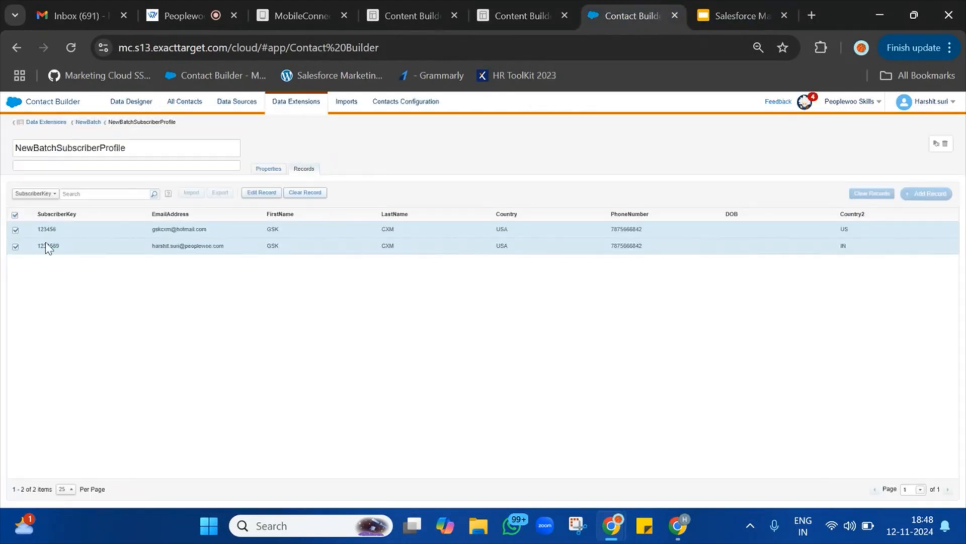
{"action": "left_click", "coordinate": [15, 217]}
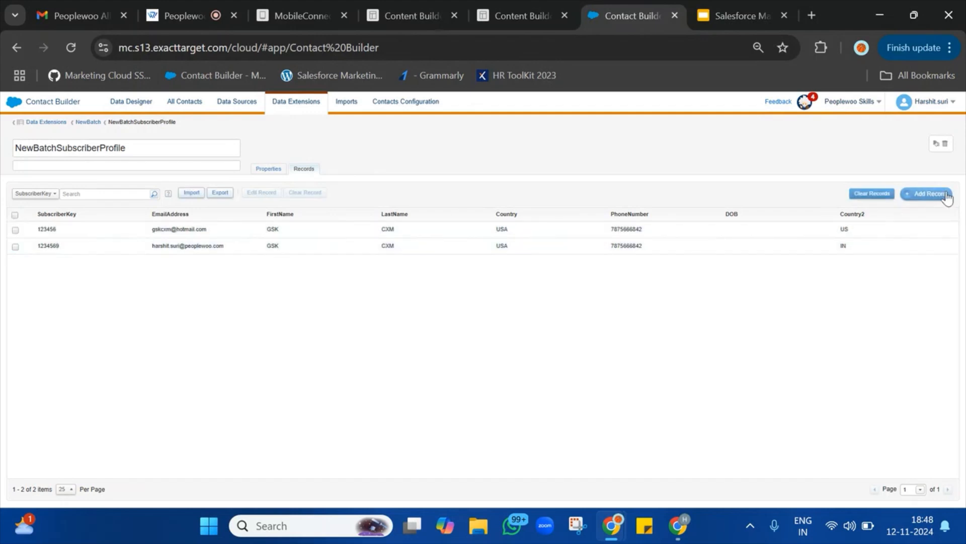
{"action": "left_click", "coordinate": [885, 204]}
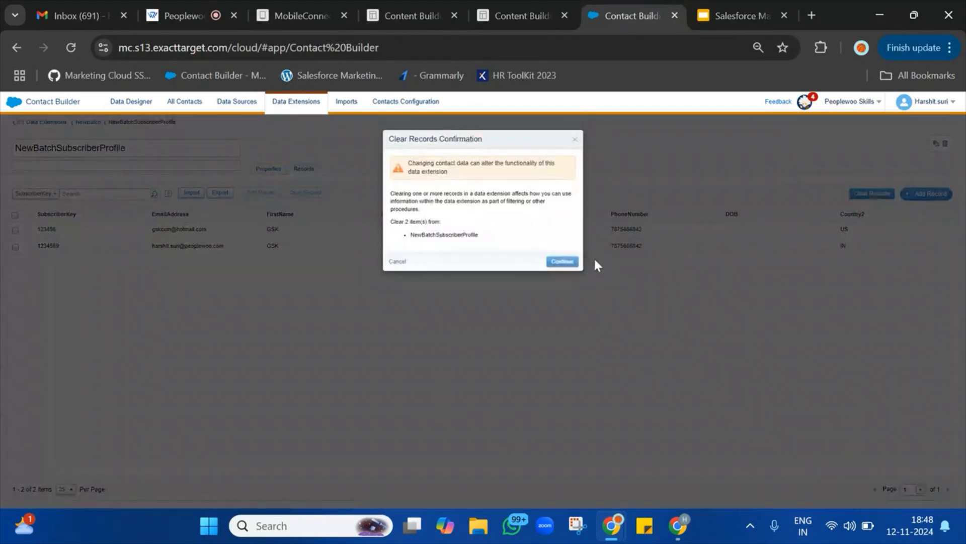
{"action": "left_click", "coordinate": [569, 263]}
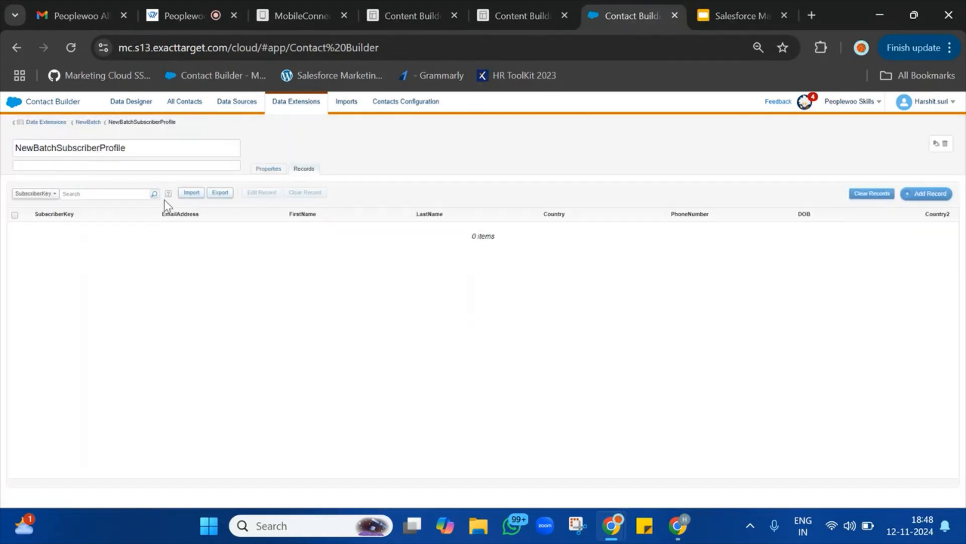
- Import NewBatchSubscriberProfile20241111.csv from Downloads into the data extension, with comma delimiter and import type Add and Update
{"action": "left_click", "coordinate": [195, 193]}
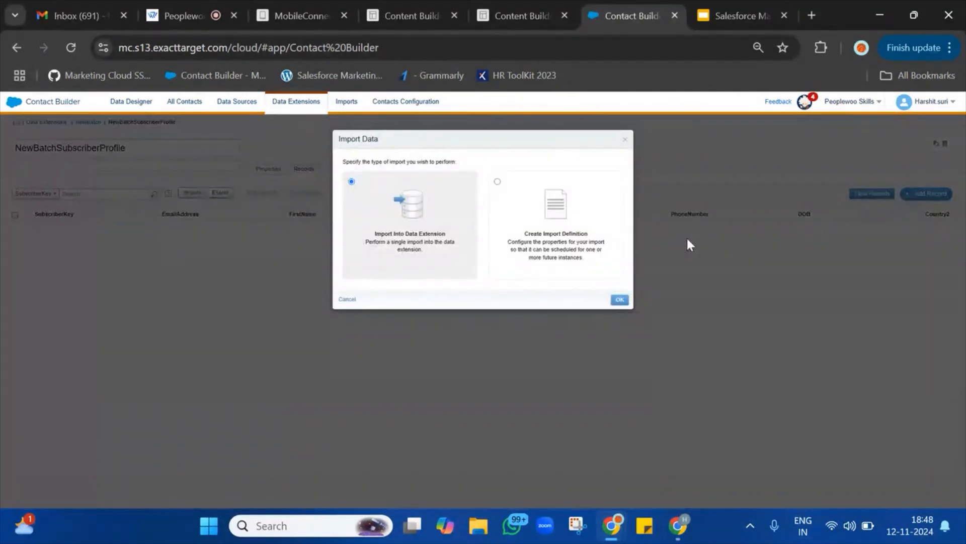
{"action": "left_click", "coordinate": [620, 301]}
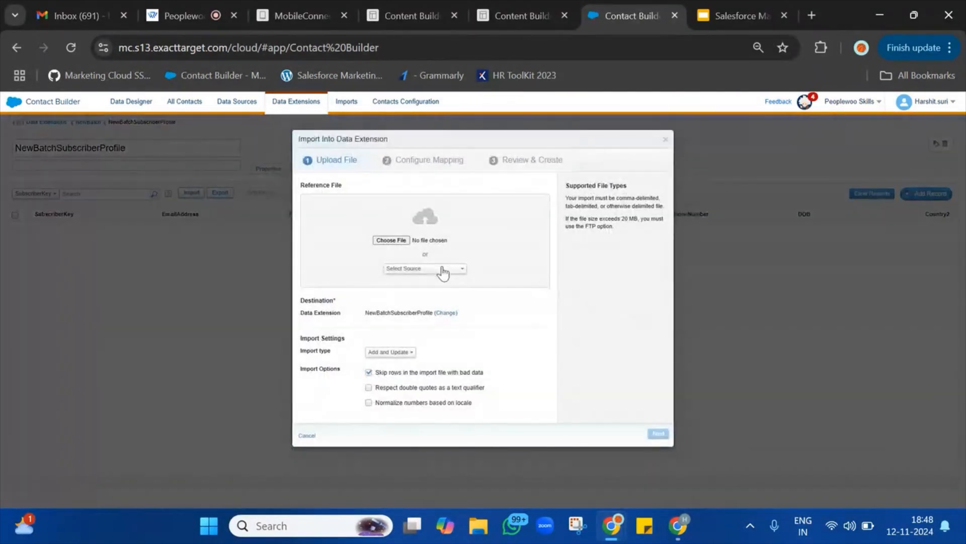
{"action": "left_click", "coordinate": [398, 241]}
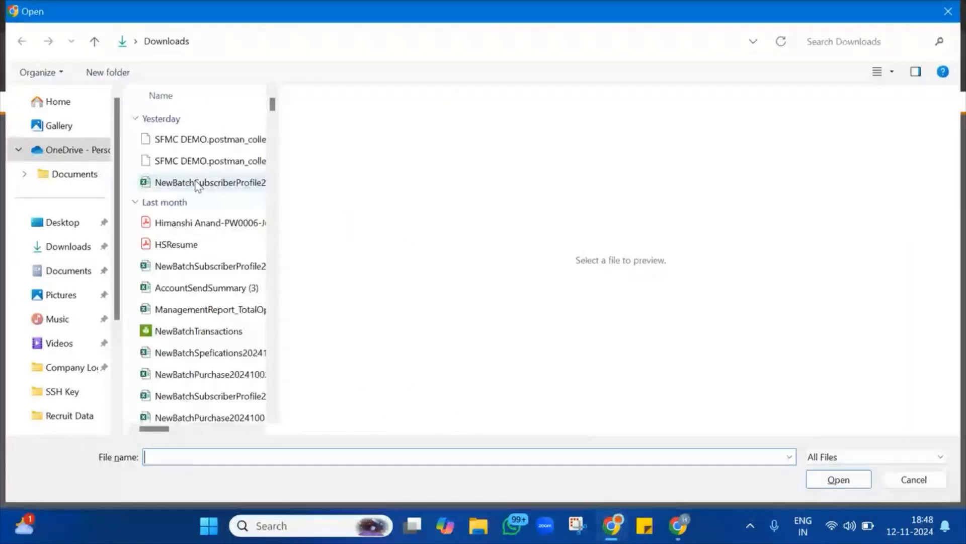
{"action": "left_click", "coordinate": [197, 183]}
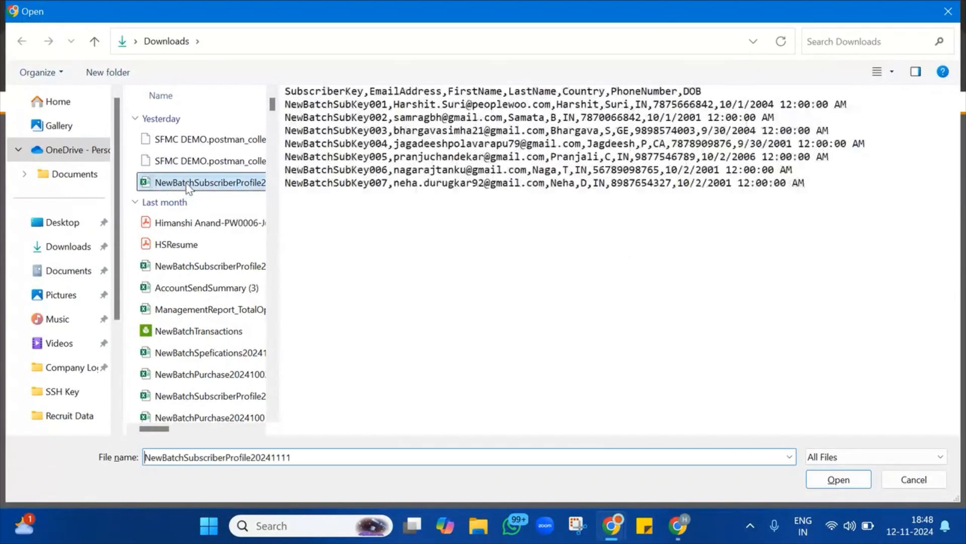
{"action": "left_click", "coordinate": [858, 484]}
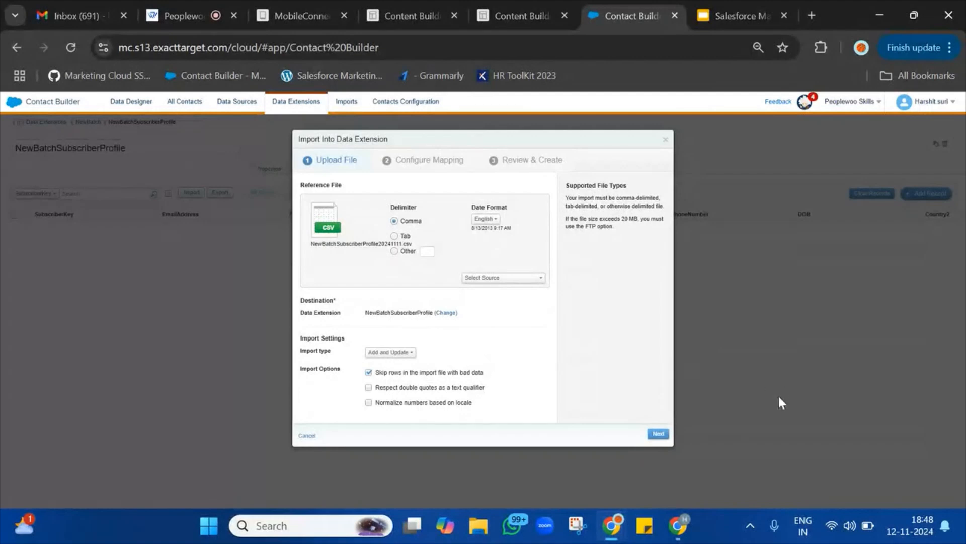
{"action": "left_click", "coordinate": [658, 434]}
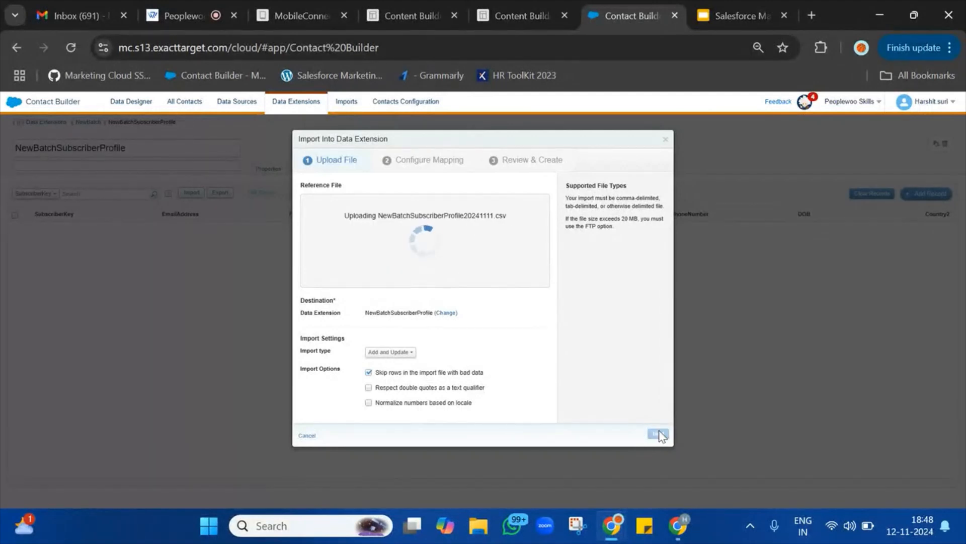
{"action": "left_click", "coordinate": [657, 406]}
{"action": "left_click", "coordinate": [657, 407]}
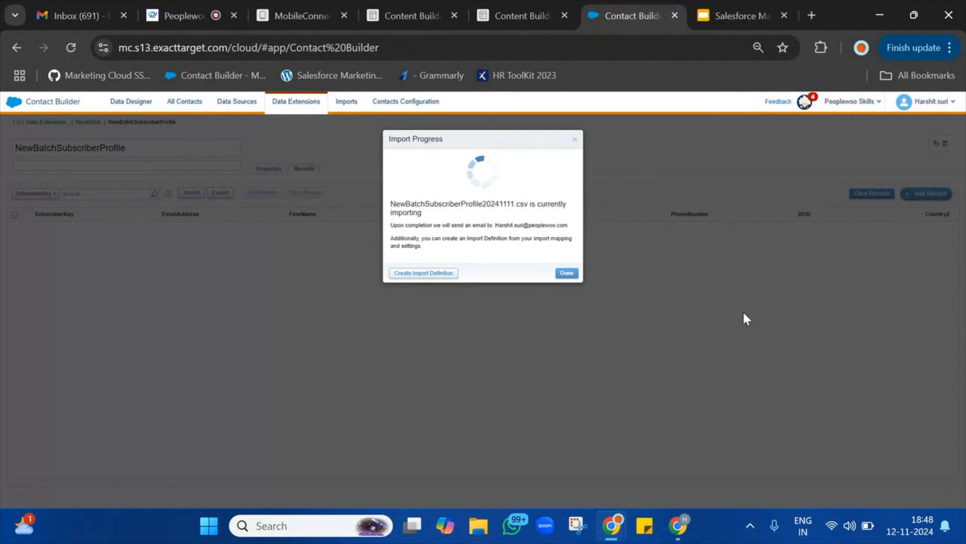
- Open the NewBatchEmailInvoice email's content for editing in Content Builder and select the whole AMPscript block in its code snippet
{"action": "left_click", "coordinate": [504, 3]}
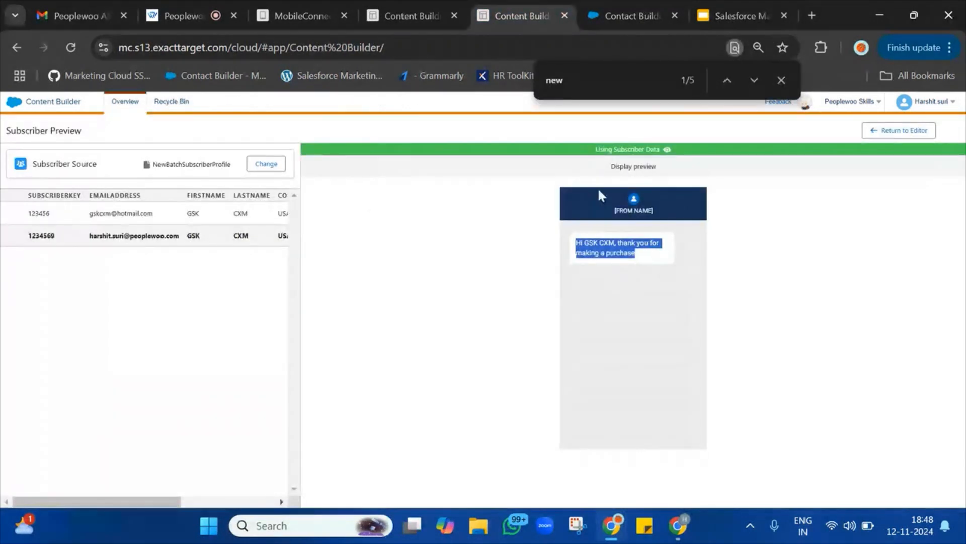
{"action": "left_click", "coordinate": [419, 2]}
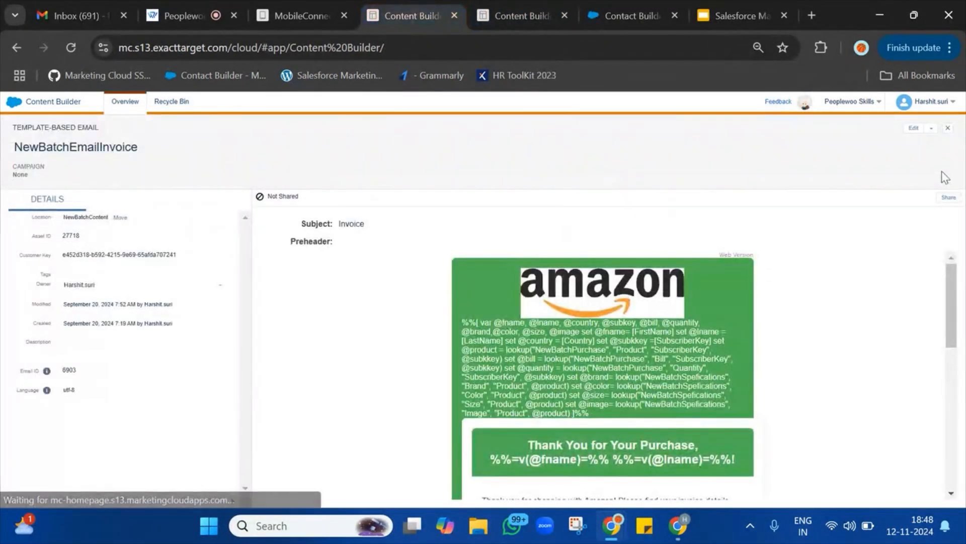
{"action": "left_click", "coordinate": [914, 132]}
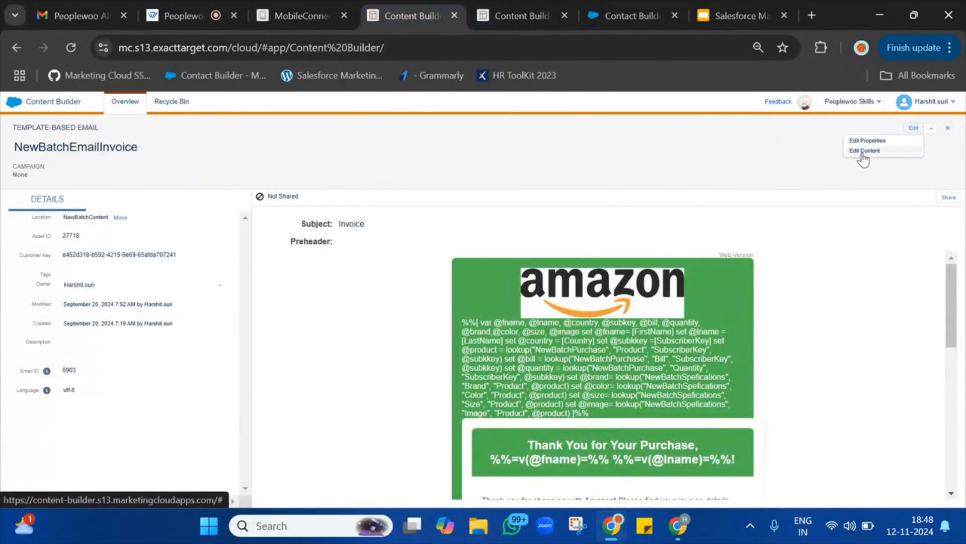
{"action": "left_click", "coordinate": [865, 155]}
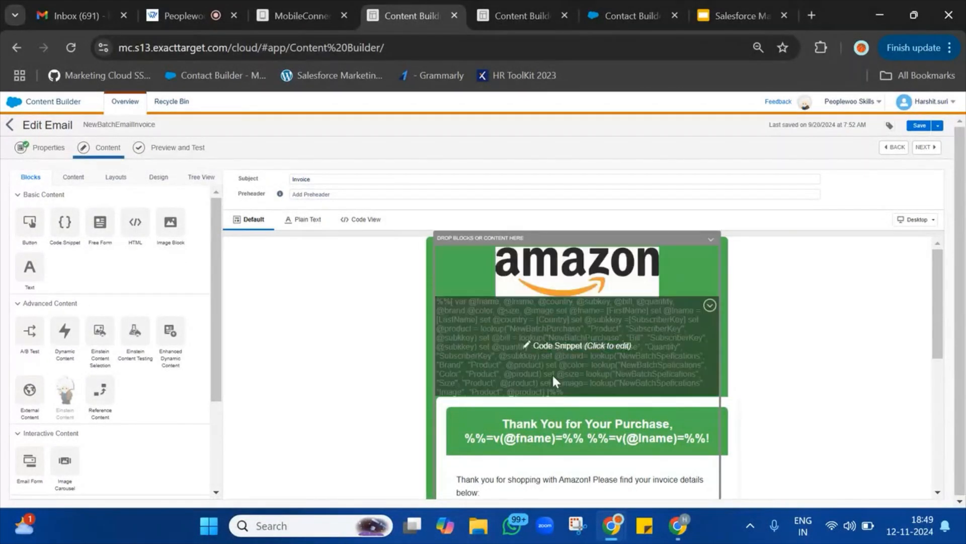
{"action": "left_click", "coordinate": [580, 355]}
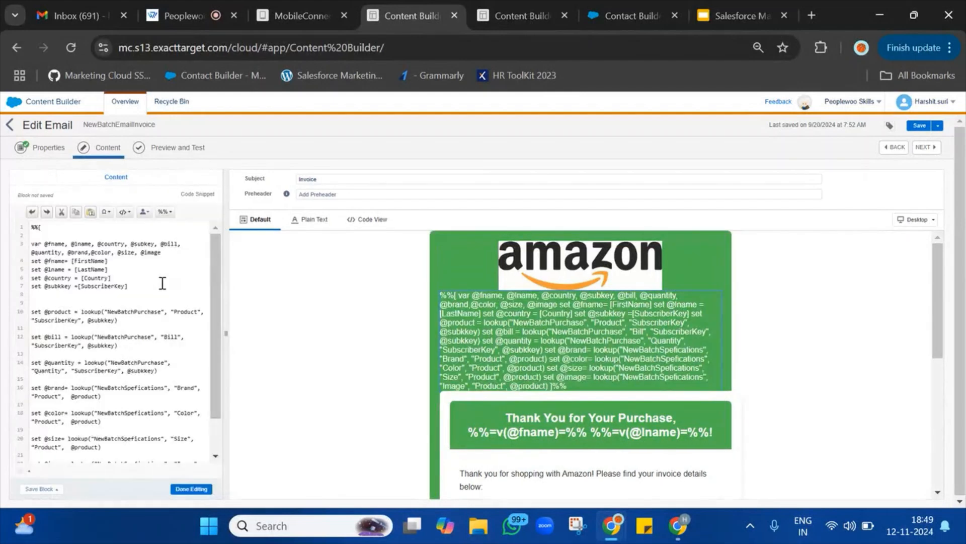
{"action": "left_click_drag", "start_coordinate": [59, 454], "coordinate": [41, 230]}
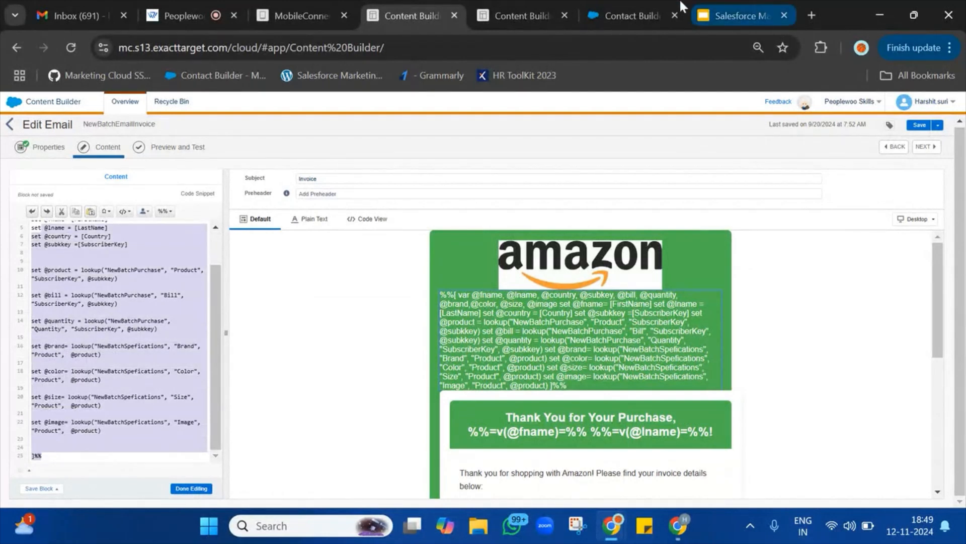
- Return to Contact Builder, close the import progress dialog and check the data extension's imported records
{"action": "left_click", "coordinate": [587, 13]}
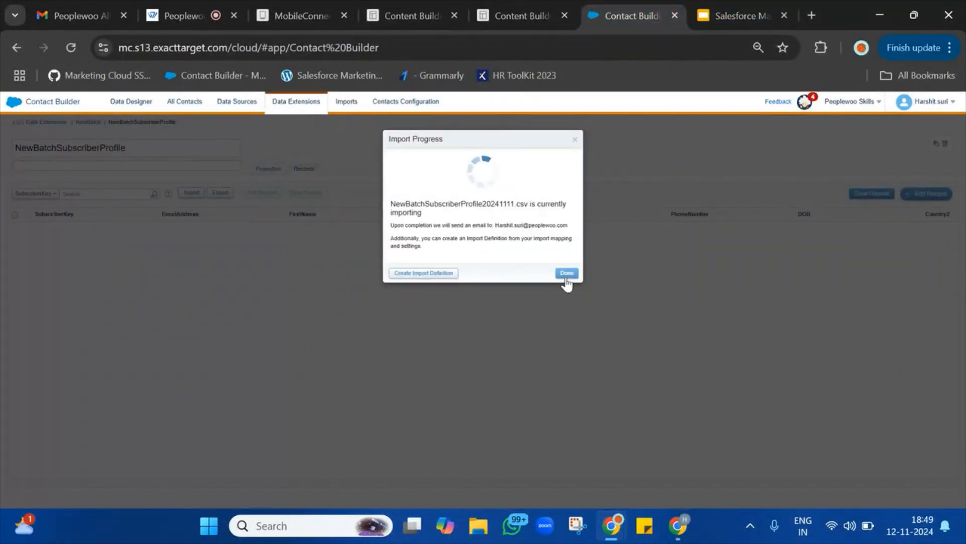
{"action": "left_click", "coordinate": [566, 273]}
{"action": "left_click", "coordinate": [932, 193]}
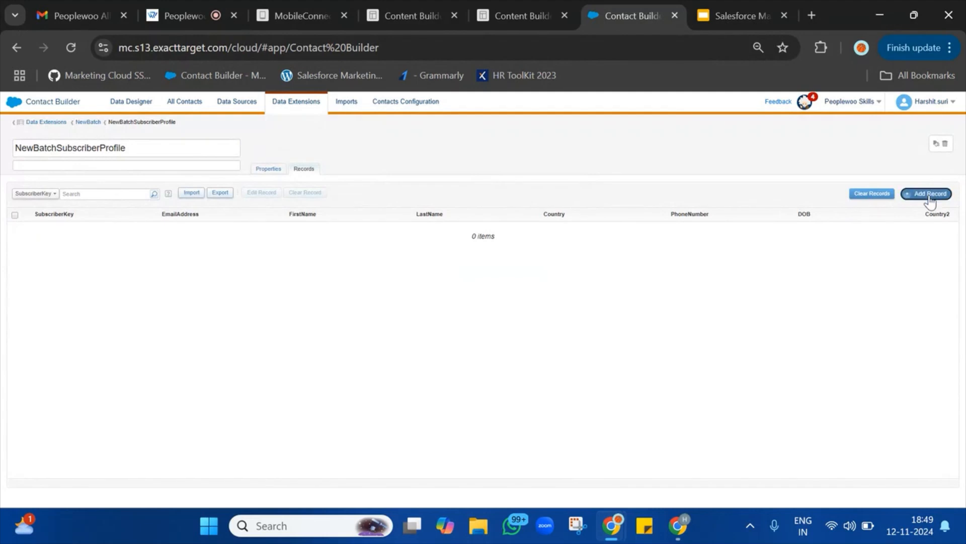
{"action": "left_click", "coordinate": [916, 193]}
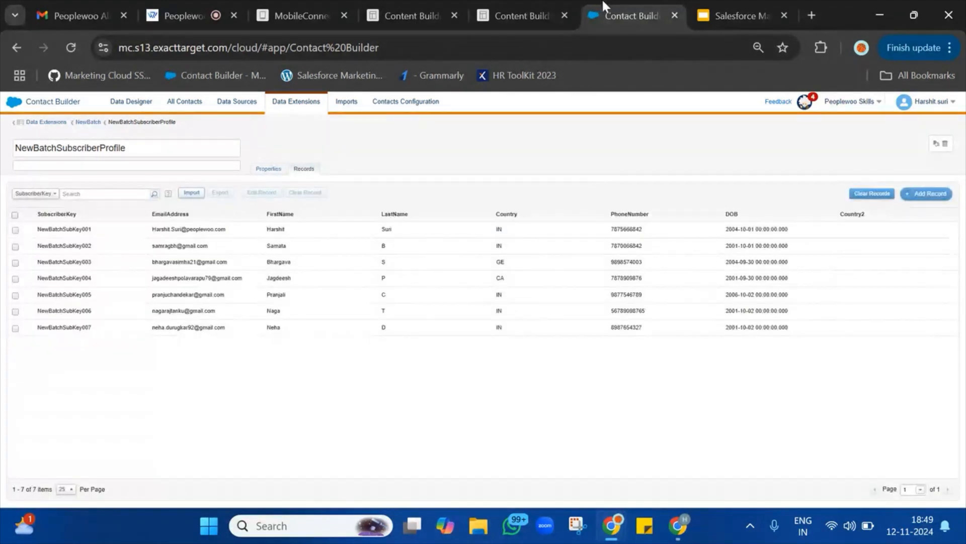
- Copy the complete AMPscript from the invoice email's code snippet and return to the SMS message's Subscriber Preview
{"action": "left_click", "coordinate": [440, 10]}
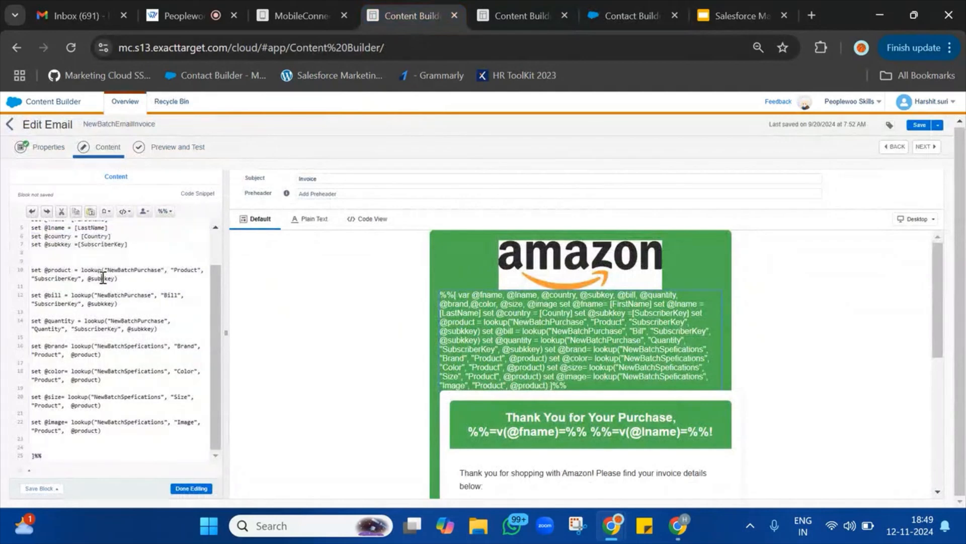
{"action": "key", "text": "ctrl+a"}
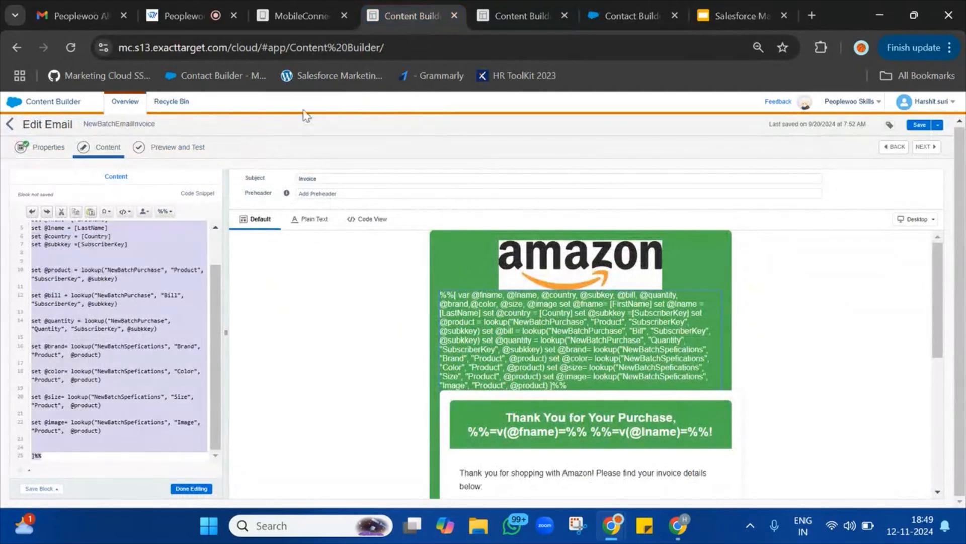
{"action": "left_click", "coordinate": [497, 11]}
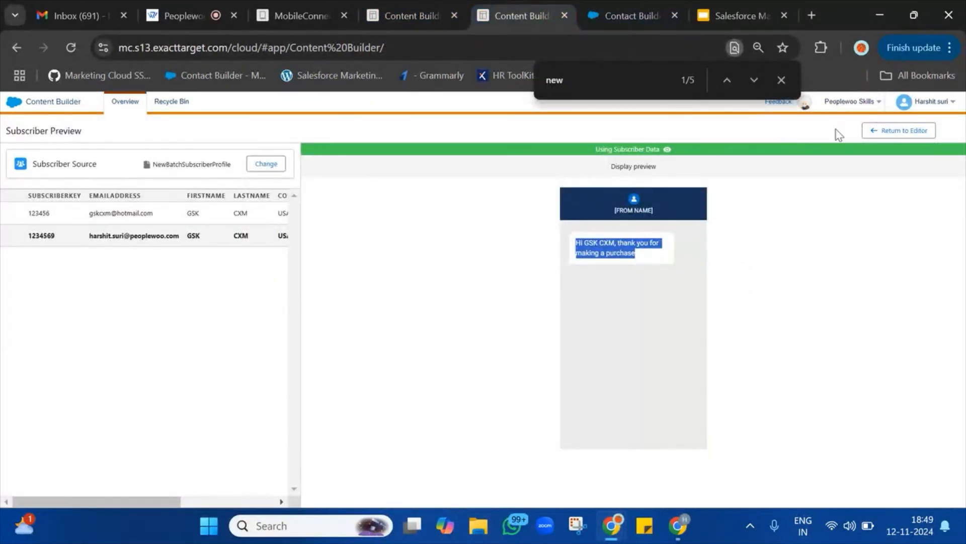
- Replace the NewBatchSMS message text with the copied AMPscript block and enlarge the message box to show the code
{"action": "left_click", "coordinate": [900, 130]}
{"action": "left_click", "coordinate": [229, 236]}
{"action": "key", "text": "ctrl+a"}
{"action": "key", "text": "ctrl+v"}
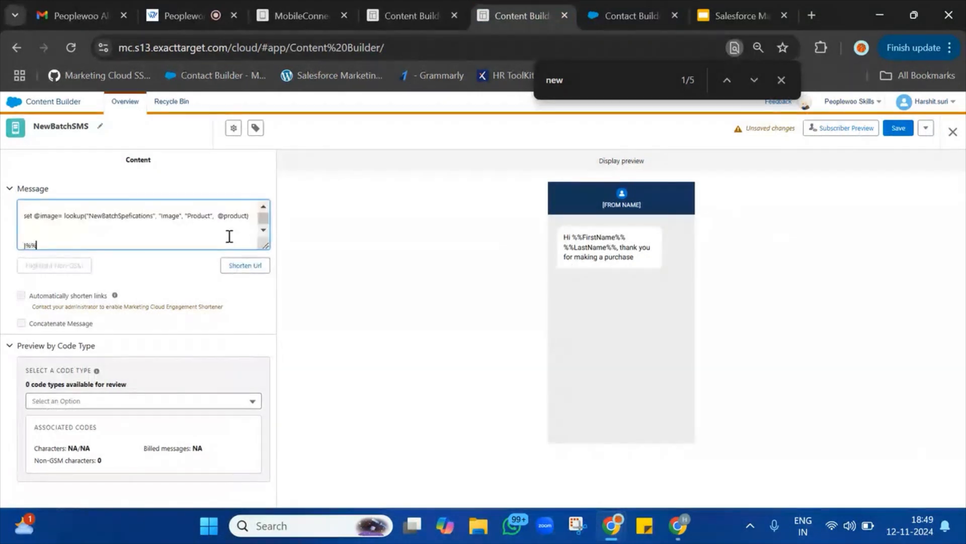
{"action": "left_click_drag", "start_coordinate": [272, 274], "coordinate": [267, 498]}
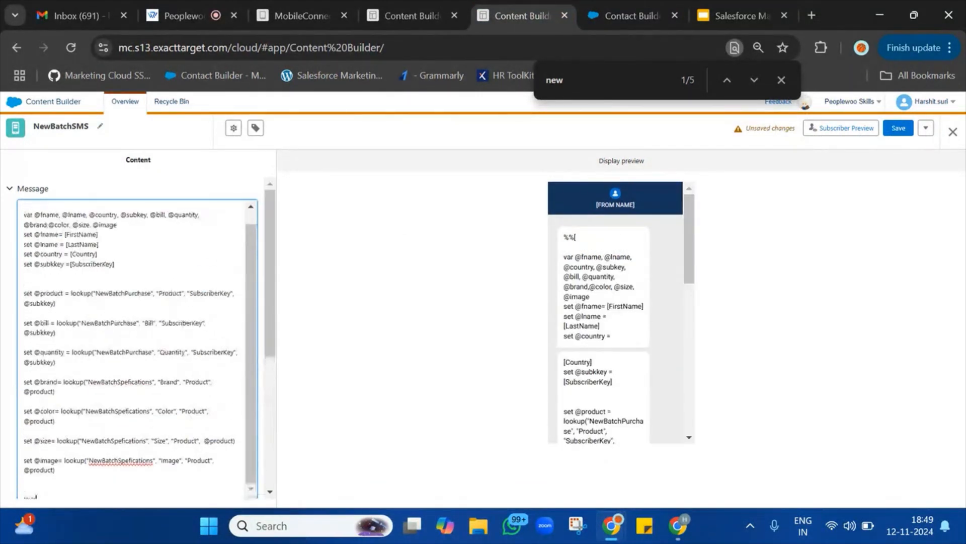
{"action": "scroll", "coordinate": [180, 346], "scroll_direction": "up", "scroll_amount": 1}
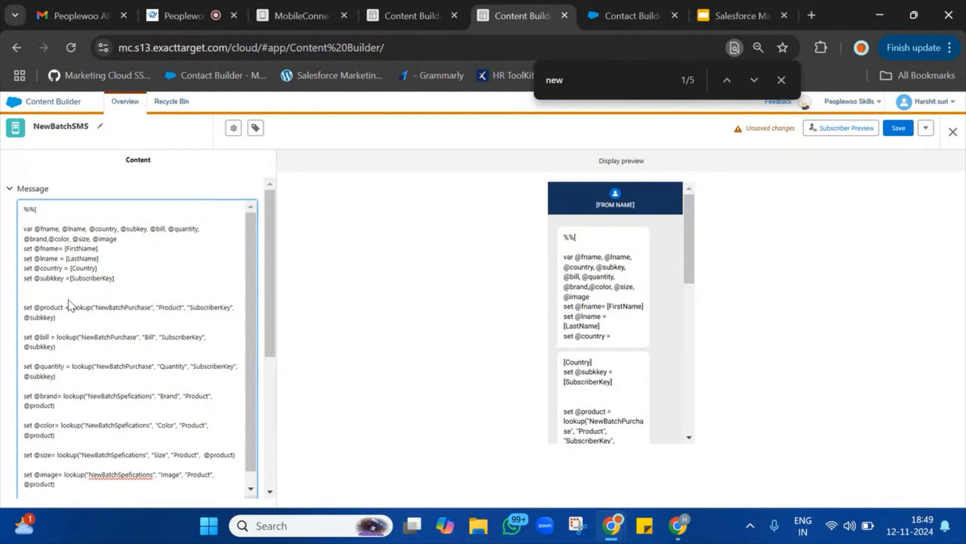
{"action": "scroll", "coordinate": [69, 305], "scroll_direction": "down", "scroll_amount": 5}
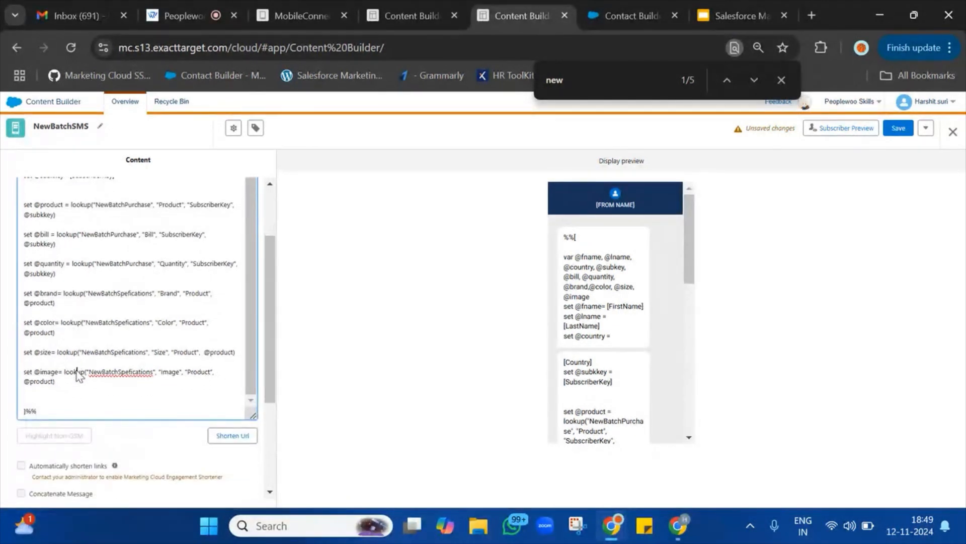
{"action": "triple_click", "coordinate": [77, 371]}
{"action": "key", "text": "BackSpace"}
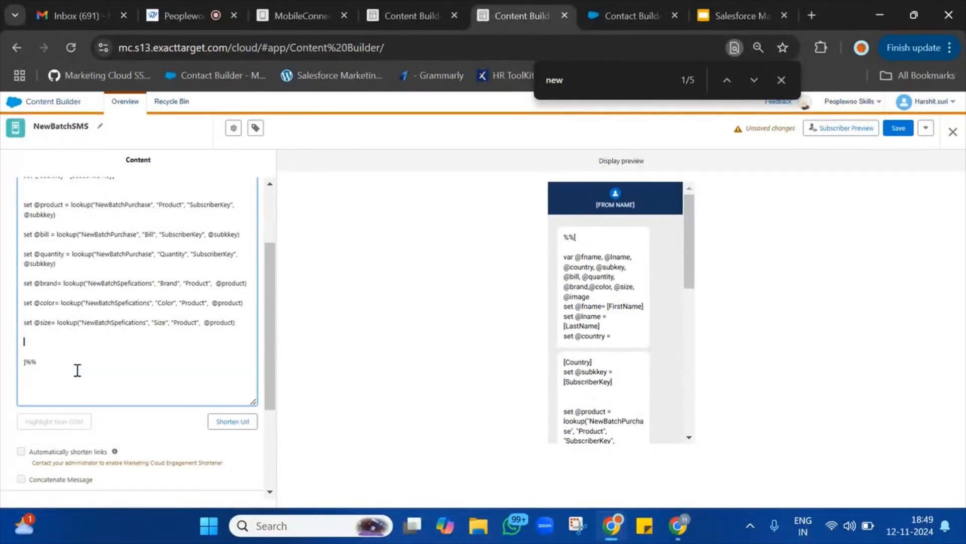
{"action": "key", "text": "BackSpace"}
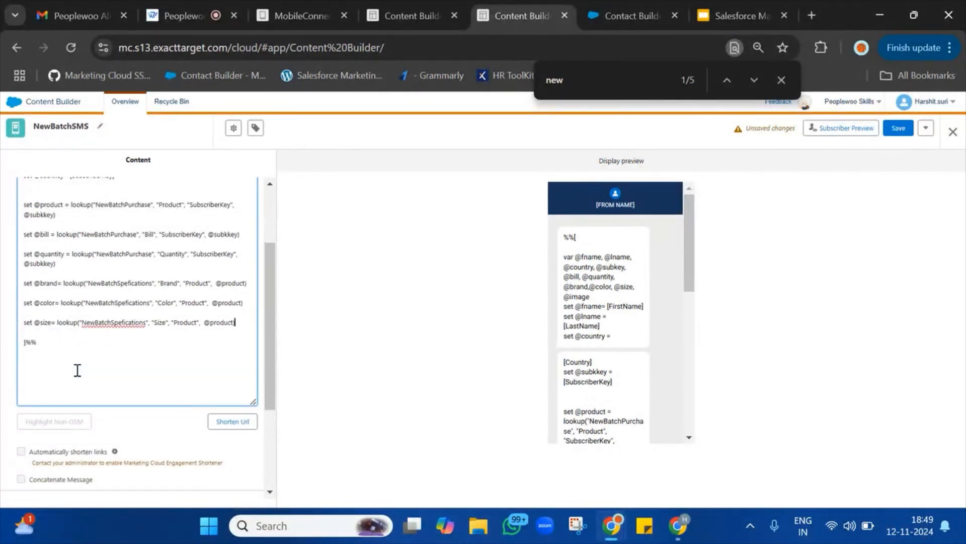
{"action": "scroll", "coordinate": [77, 274], "scroll_direction": "up", "scroll_amount": 3}
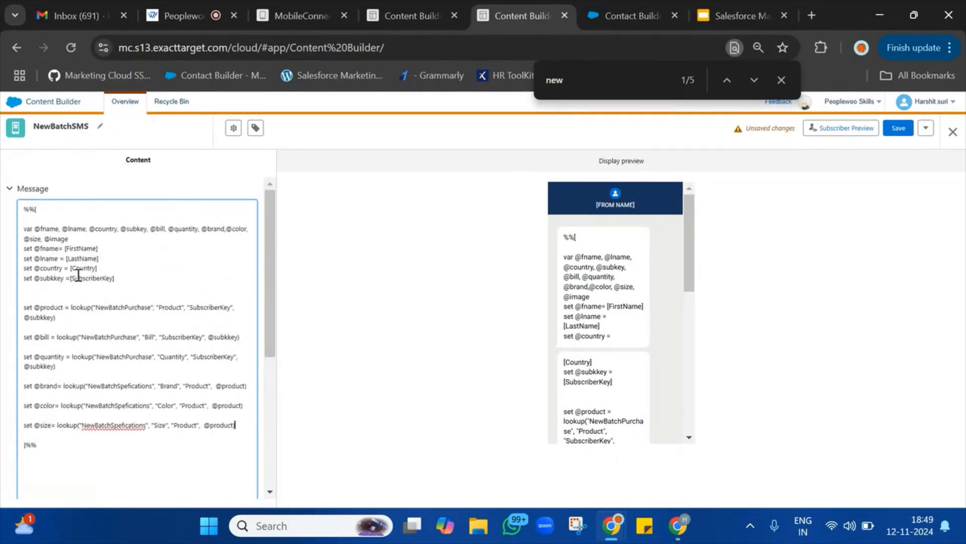
{"action": "left_click_drag", "start_coordinate": [69, 239], "coordinate": [37, 238]}
{"action": "key", "text": "Delete"}
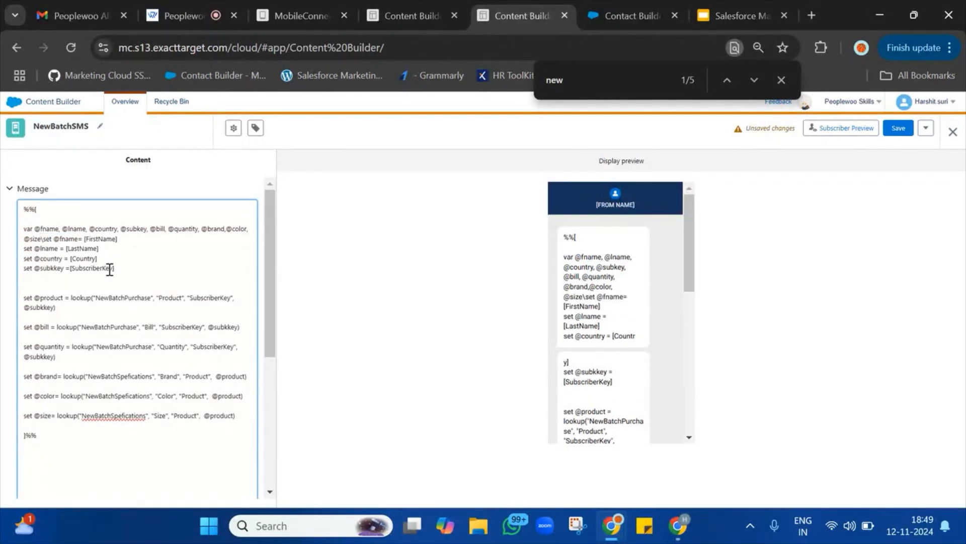
{"action": "key", "text": "Return"}
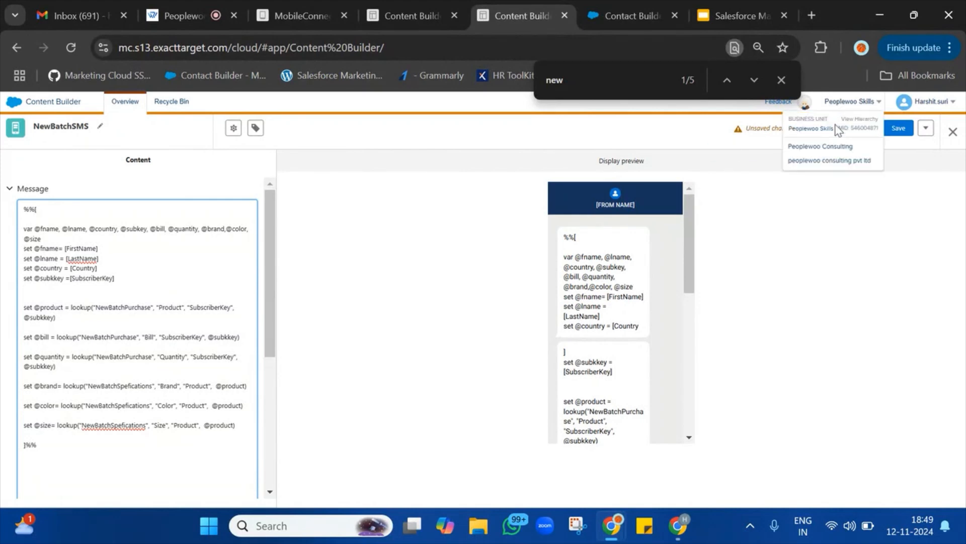
{"action": "left_click", "coordinate": [838, 128]}
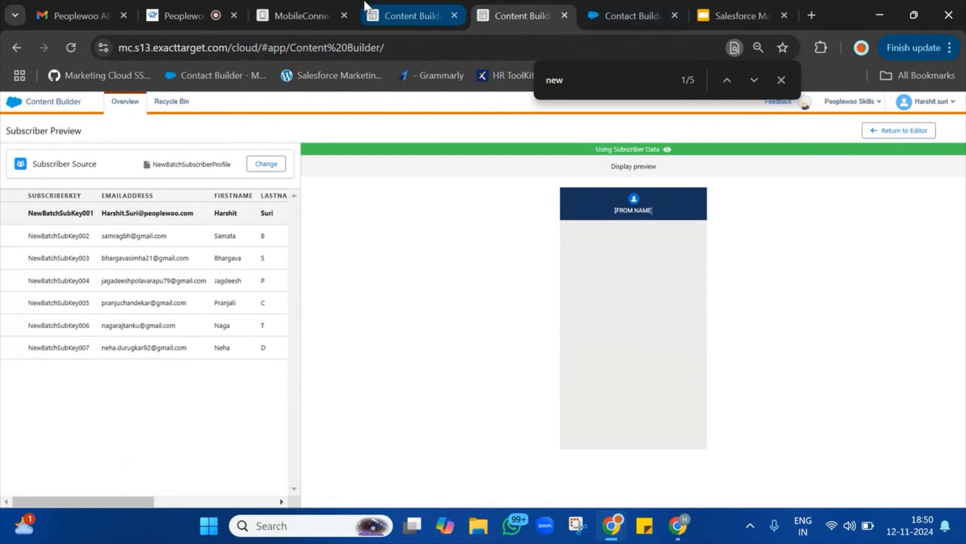
{"action": "left_click", "coordinate": [402, 14]}
{"action": "left_click", "coordinate": [191, 489]}
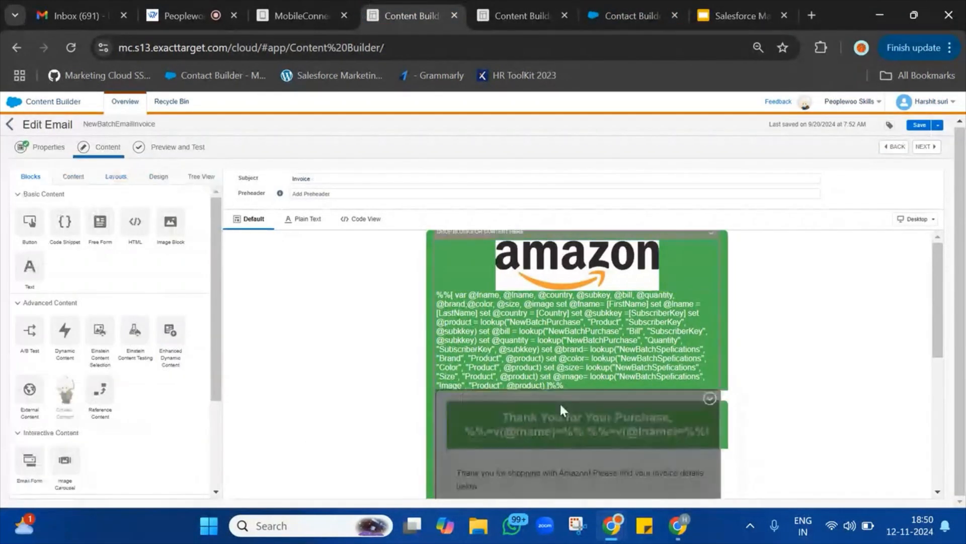
{"action": "left_click", "coordinate": [586, 433]}
{"action": "scroll", "coordinate": [139, 306], "scroll_direction": "down", "scroll_amount": 10}
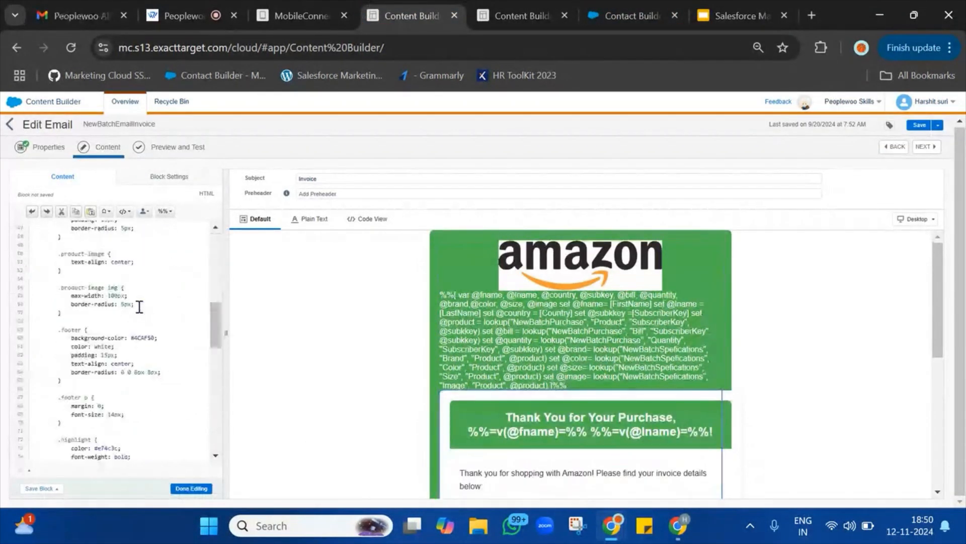
{"action": "scroll", "coordinate": [108, 289], "scroll_direction": "up", "scroll_amount": 10}
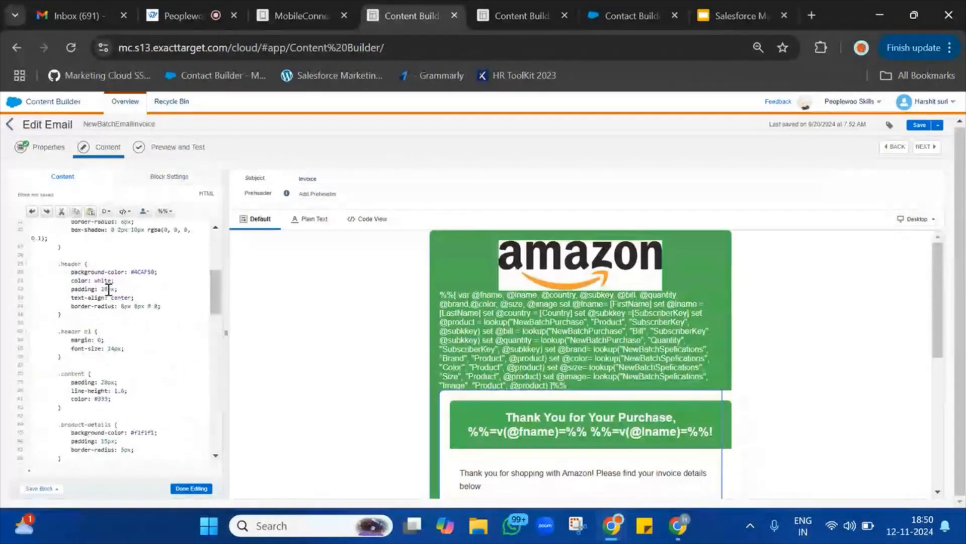
{"action": "scroll", "coordinate": [108, 289], "scroll_direction": "down", "scroll_amount": 1}
{"action": "scroll", "coordinate": [108, 289], "scroll_direction": "up", "scroll_amount": 1}
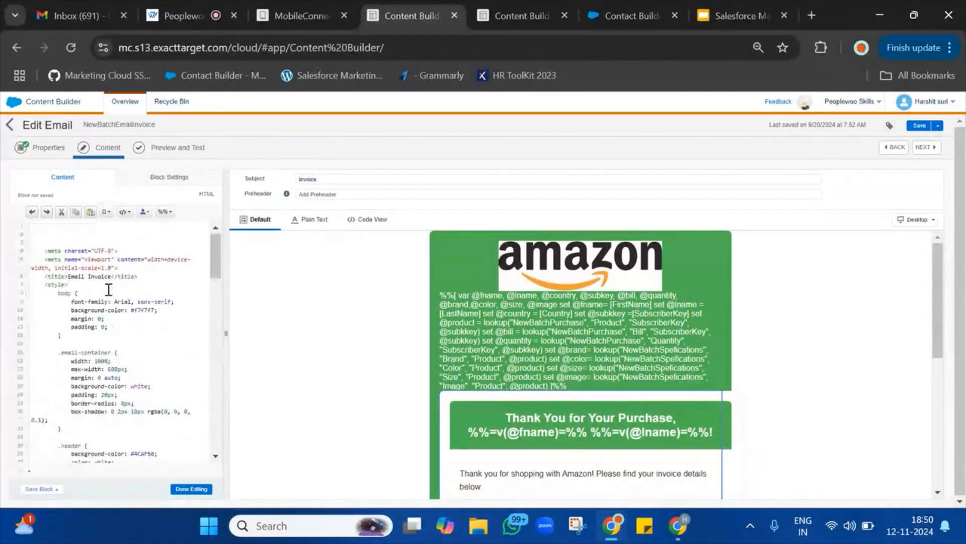
{"action": "scroll", "coordinate": [108, 289], "scroll_direction": "down", "scroll_amount": 3}
{"action": "scroll", "coordinate": [108, 289], "scroll_direction": "down", "scroll_amount": 8}
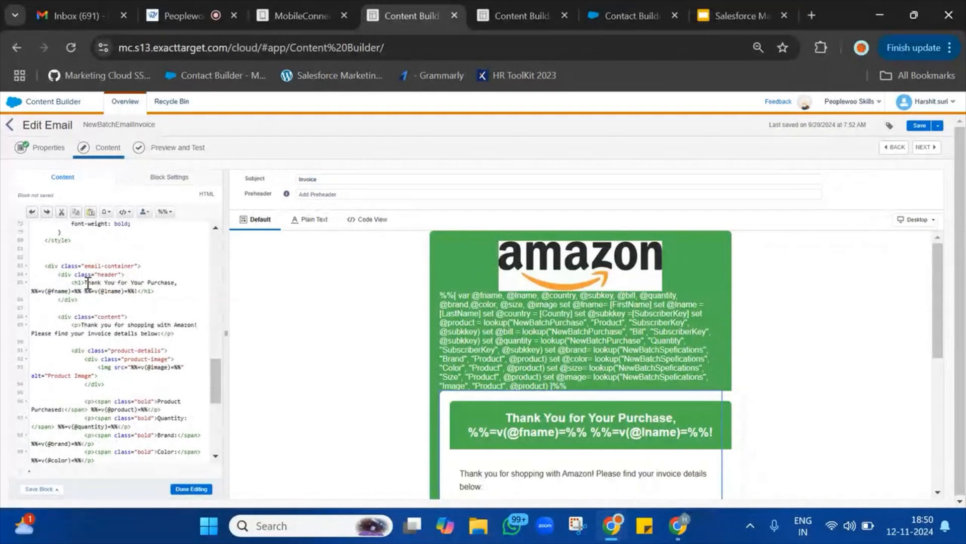
{"action": "left_click_drag", "start_coordinate": [84, 281], "coordinate": [131, 294]}
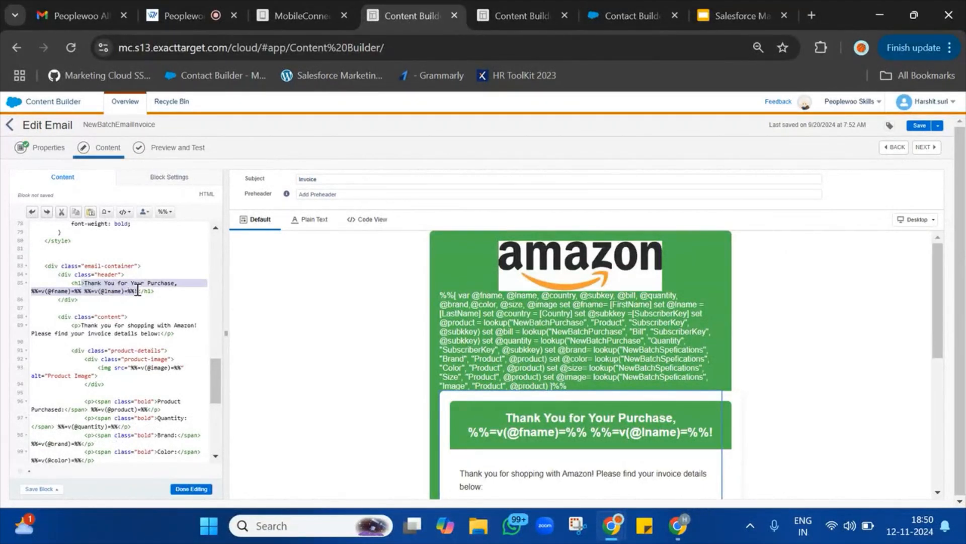
{"action": "left_click", "coordinate": [524, 2]}
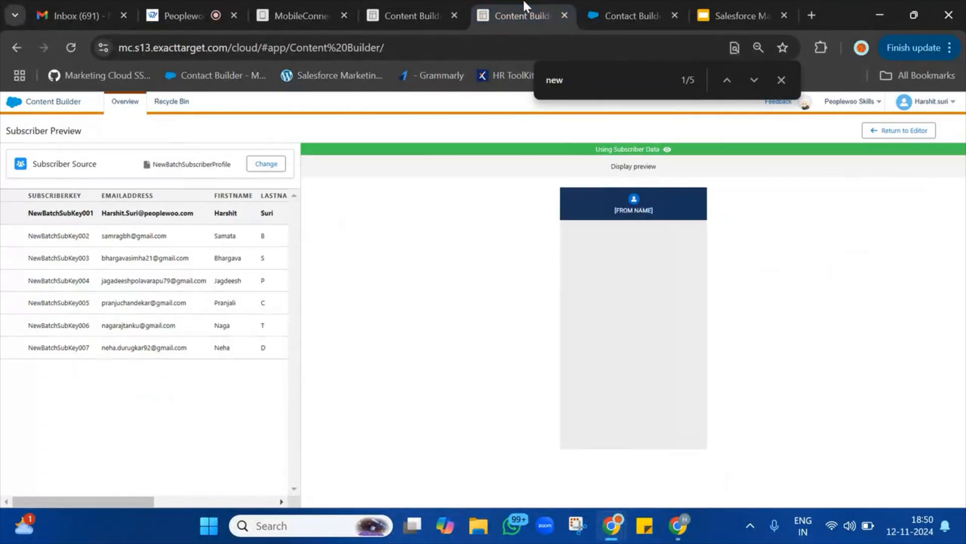
{"action": "left_click", "coordinate": [871, 131]}
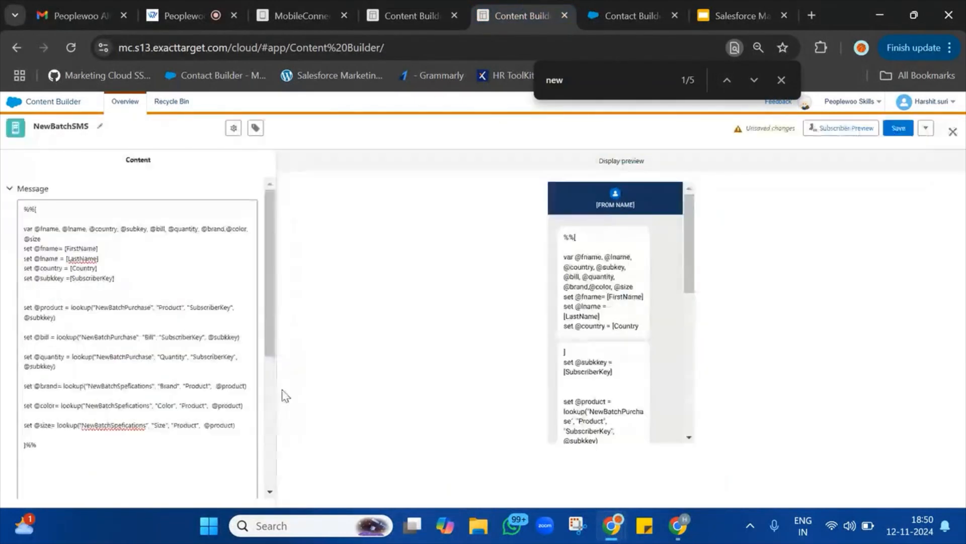
{"action": "left_click", "coordinate": [80, 459]}
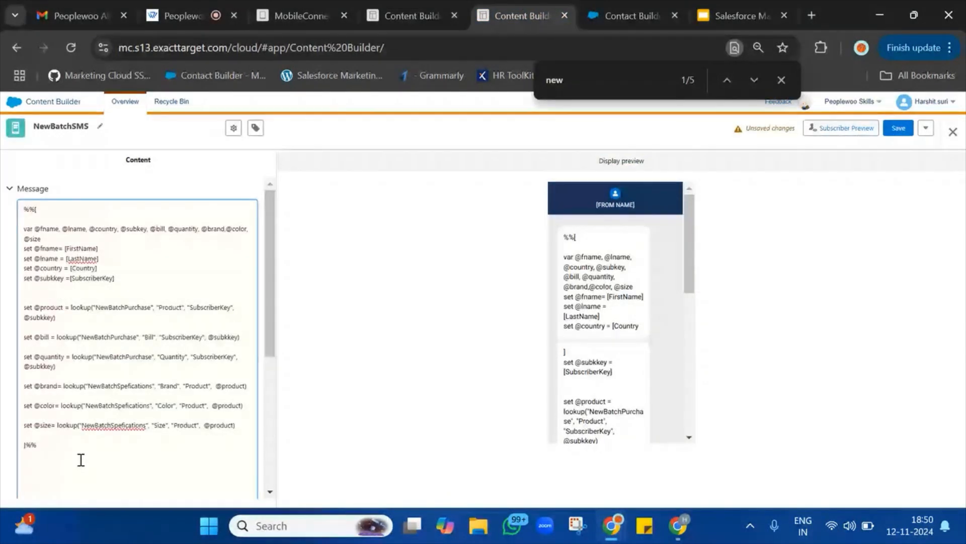
{"action": "type", "text": ">Thank You for Your Purchase, %%=v(@fname)=%% %%=v(@lname)=%%"}
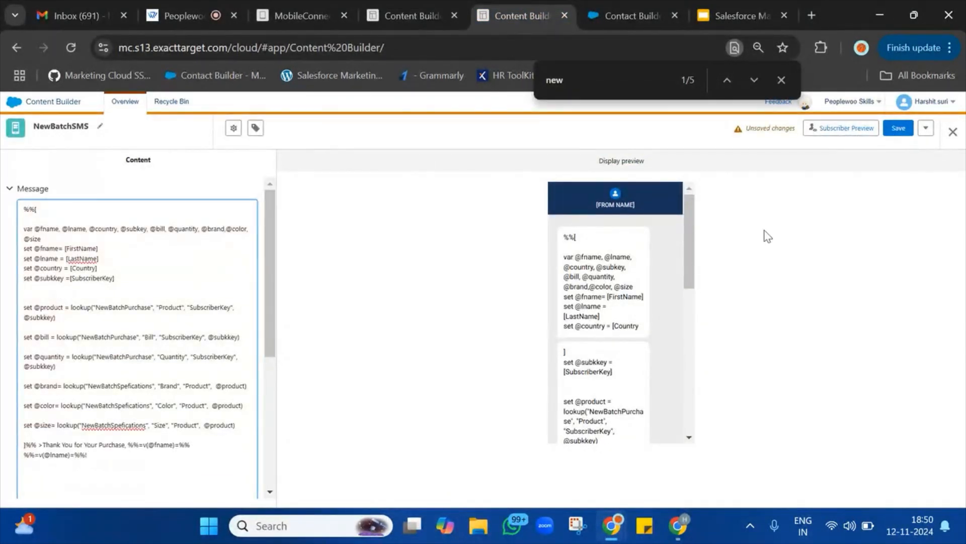
- Preview the SMS for the first, third and fifth subscribers and check the personalized name in each greeting
{"action": "left_click", "coordinate": [835, 129]}
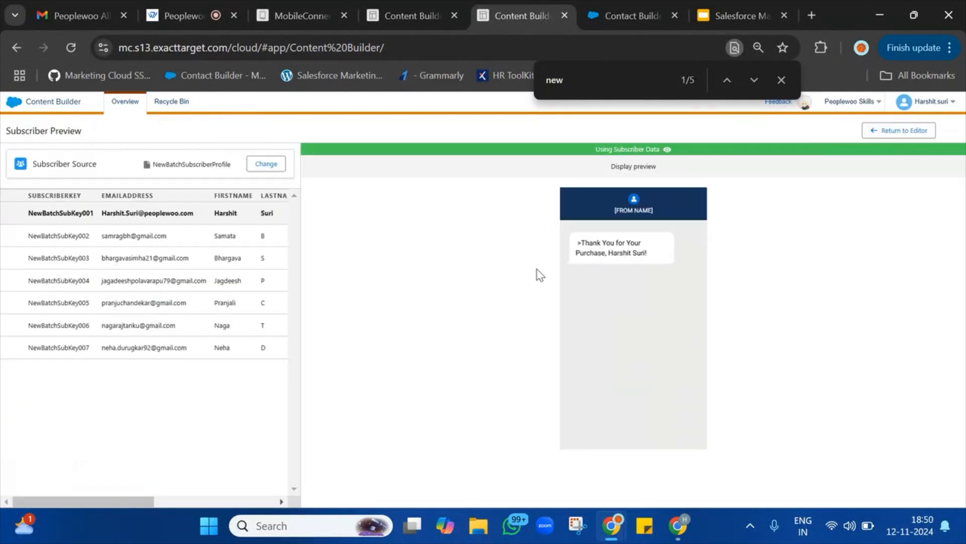
{"action": "left_click_drag", "start_coordinate": [592, 244], "coordinate": [645, 253]}
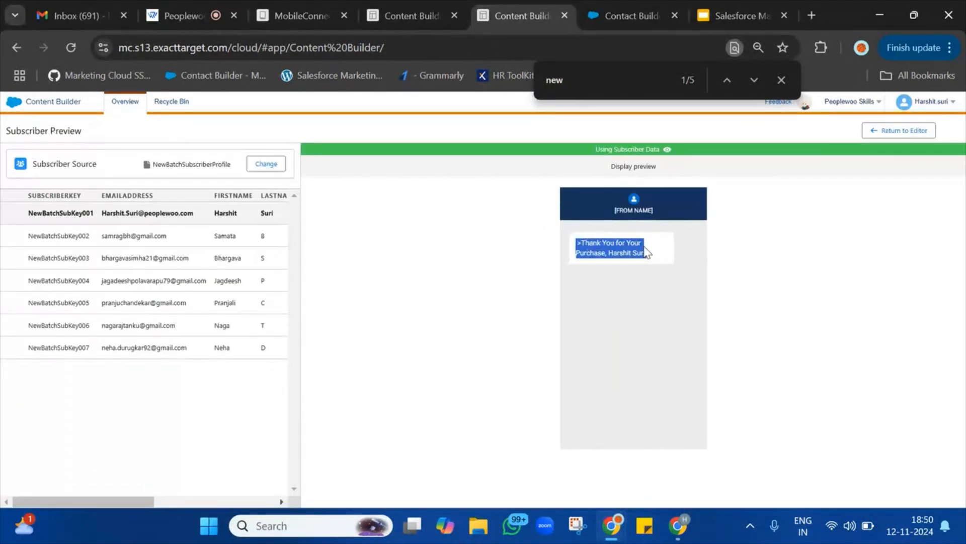
{"action": "left_click", "coordinate": [603, 256]}
{"action": "left_click_drag", "start_coordinate": [603, 256], "coordinate": [653, 258]}
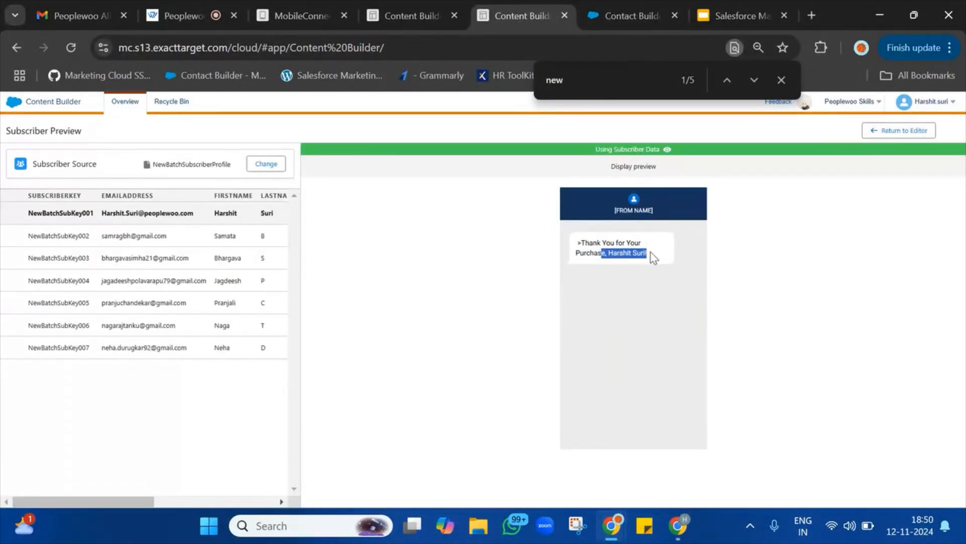
{"action": "left_click", "coordinate": [222, 260]}
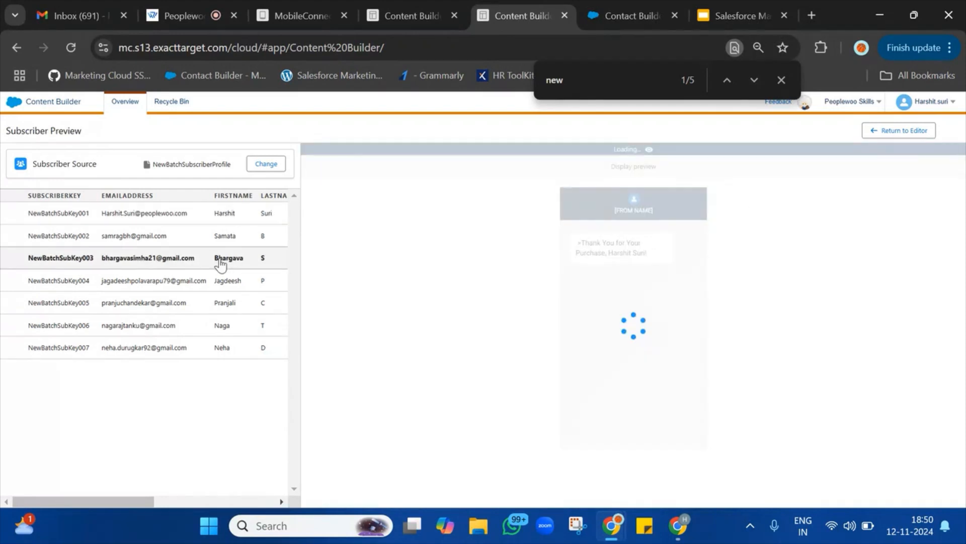
{"action": "left_click_drag", "start_coordinate": [606, 254], "coordinate": [680, 256]}
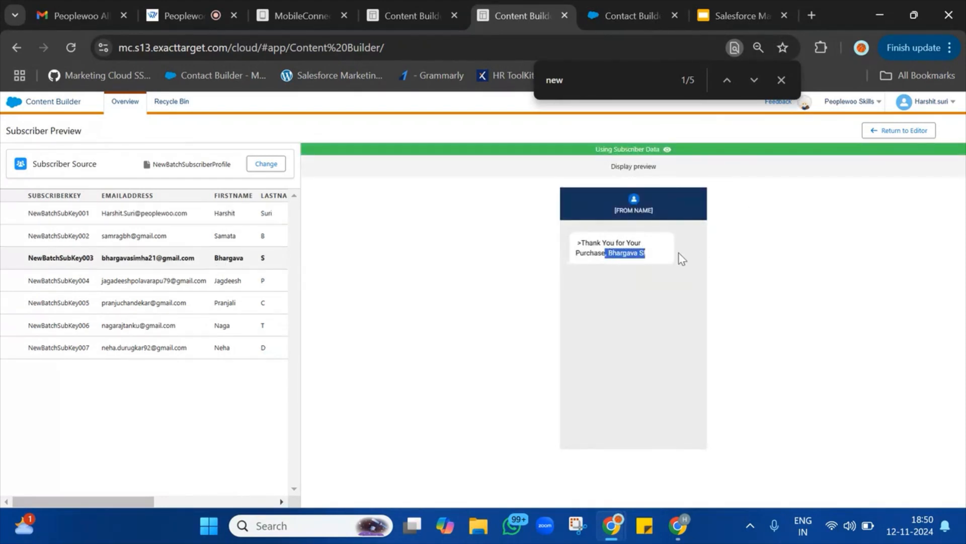
{"action": "left_click", "coordinate": [175, 303]}
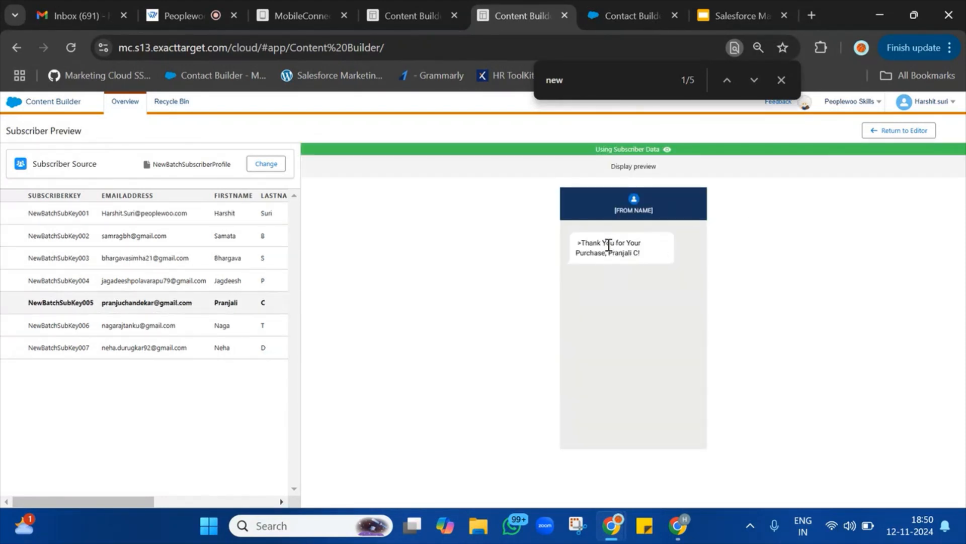
{"action": "left_click_drag", "start_coordinate": [609, 253], "coordinate": [679, 255]}
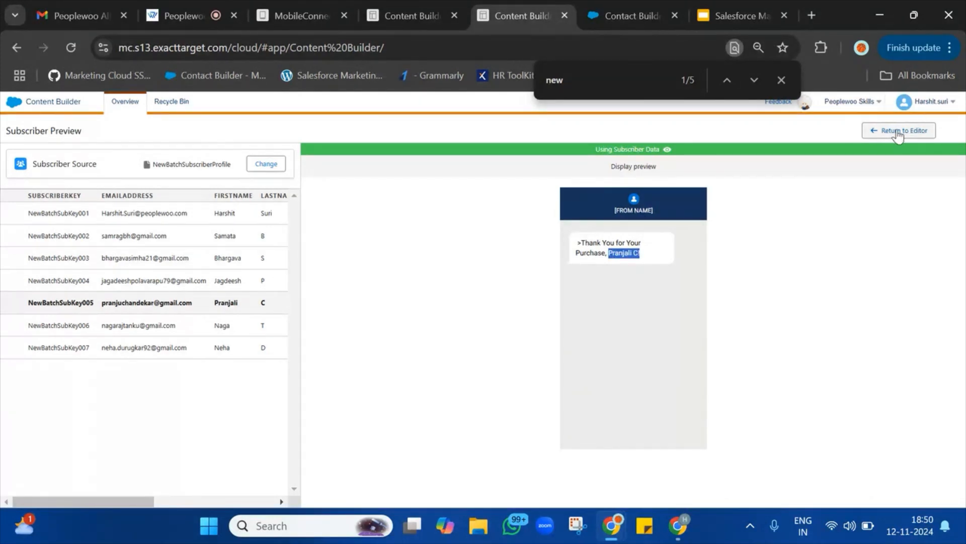
- Delete the space and stray ">" before "Thank You for Your Purchase" in the SMS message and preview it again
{"action": "left_click", "coordinate": [892, 130]}
{"action": "scroll", "coordinate": [83, 352], "scroll_direction": "down", "scroll_amount": 5}
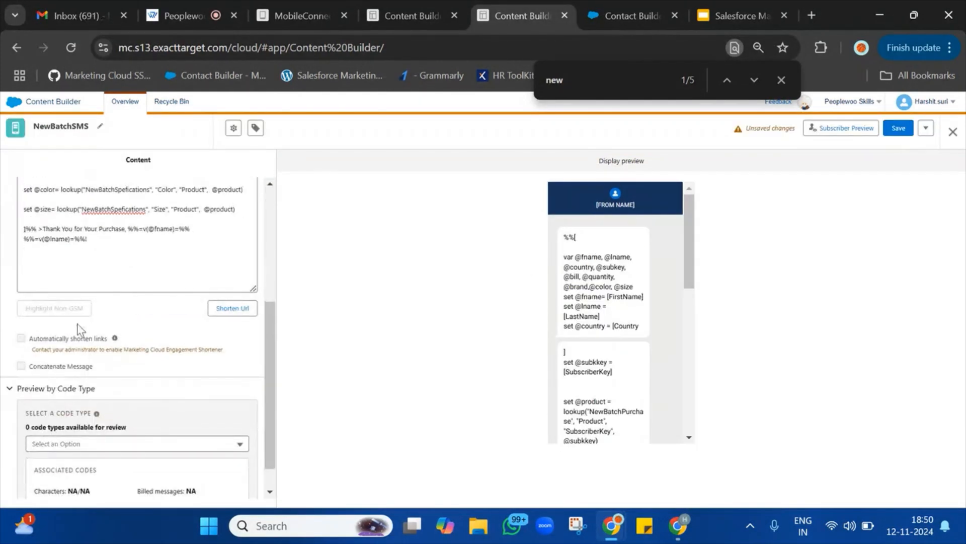
{"action": "left_click", "coordinate": [44, 225]}
{"action": "key", "text": "BackSpace"}
{"action": "key", "text": "BackSpace"}
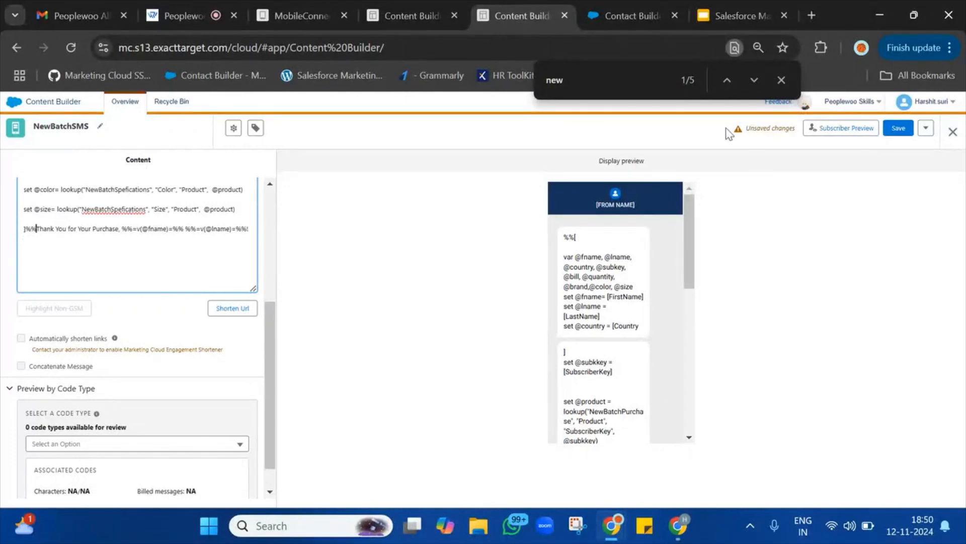
{"action": "left_click", "coordinate": [827, 129]}
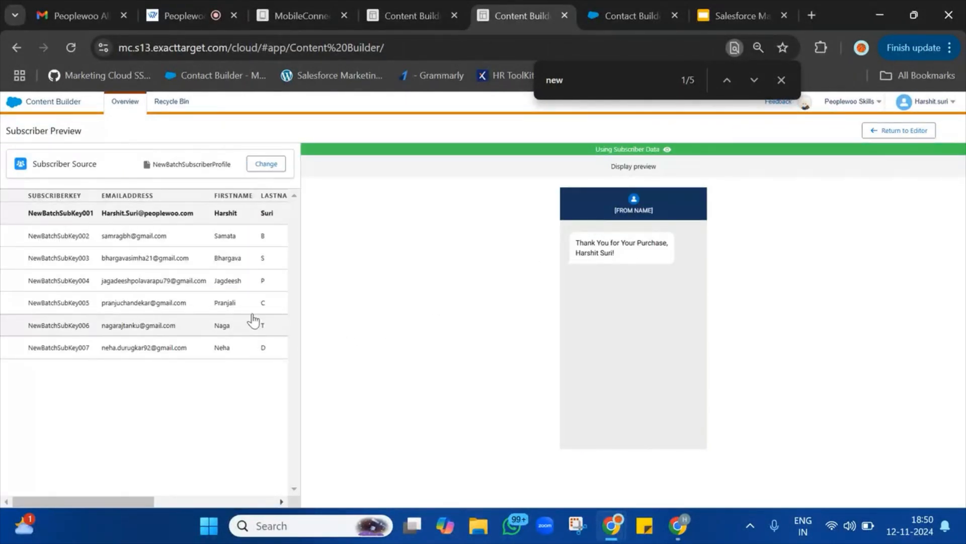
- Copy "Thank you for shopping with Amazon! Please find your invoice details below:" from the invoice email's HTML and add it after the SMS greeting
{"action": "left_click", "coordinate": [422, 6]}
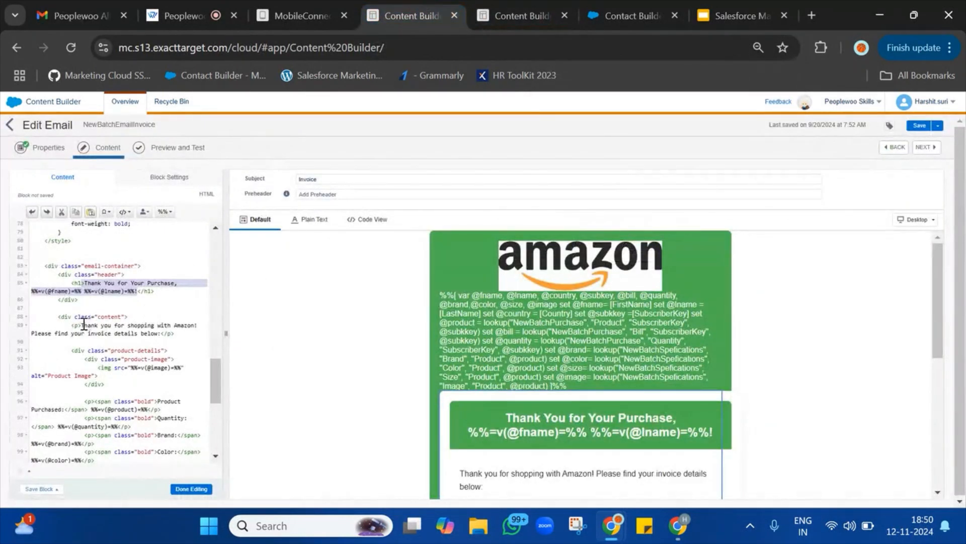
{"action": "left_click_drag", "start_coordinate": [83, 325], "coordinate": [160, 333]}
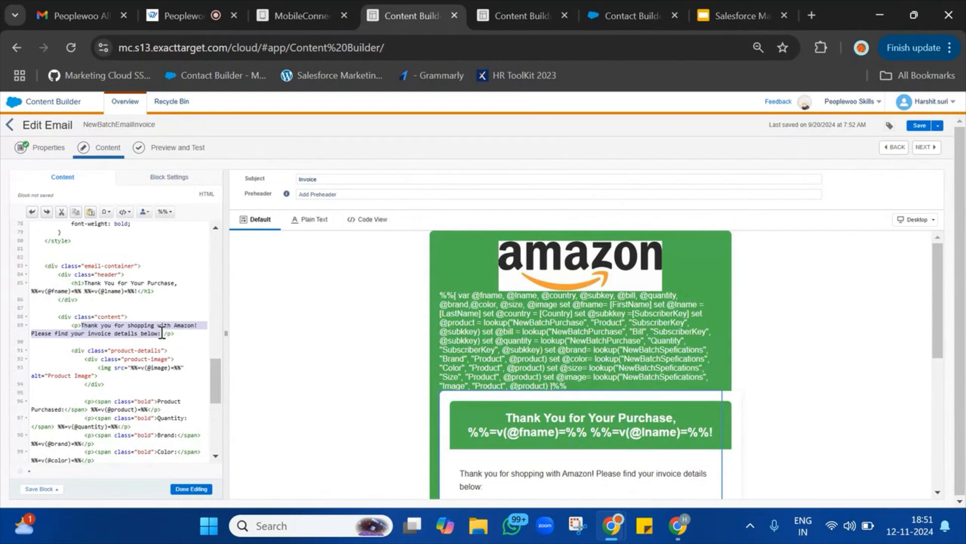
{"action": "left_click", "coordinate": [479, 10]}
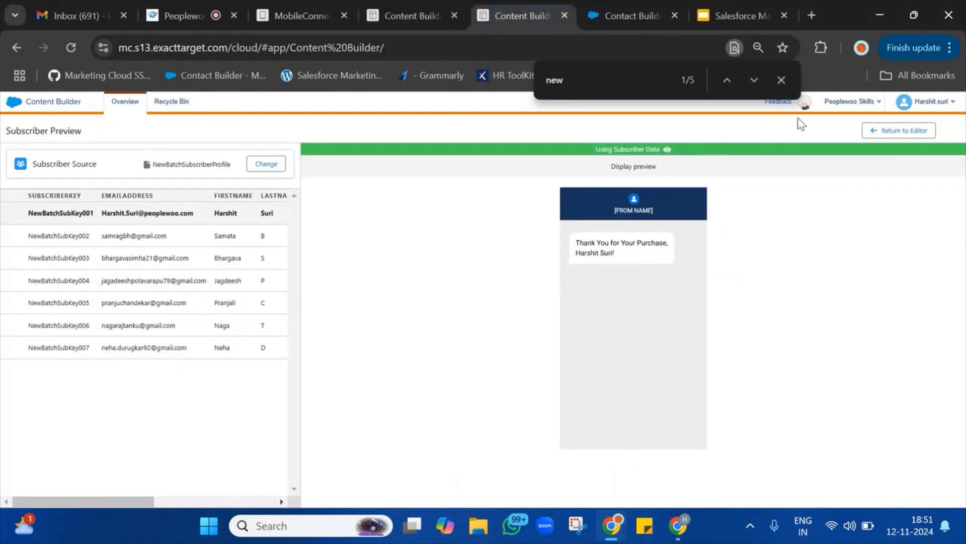
{"action": "left_click", "coordinate": [911, 130]}
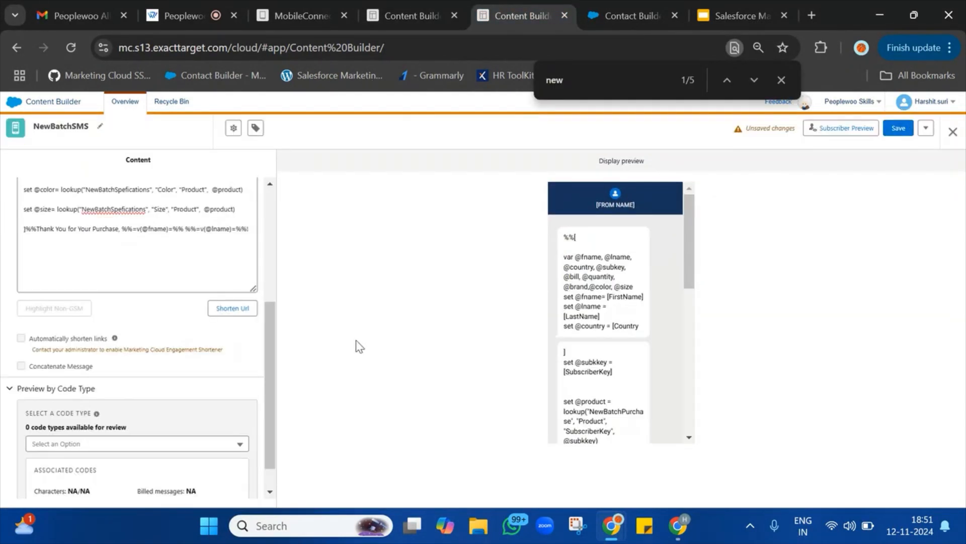
{"action": "left_click", "coordinate": [256, 234]}
{"action": "type", "text": "Thank you for shopping with Amazon! Please find your invoice details below:"}
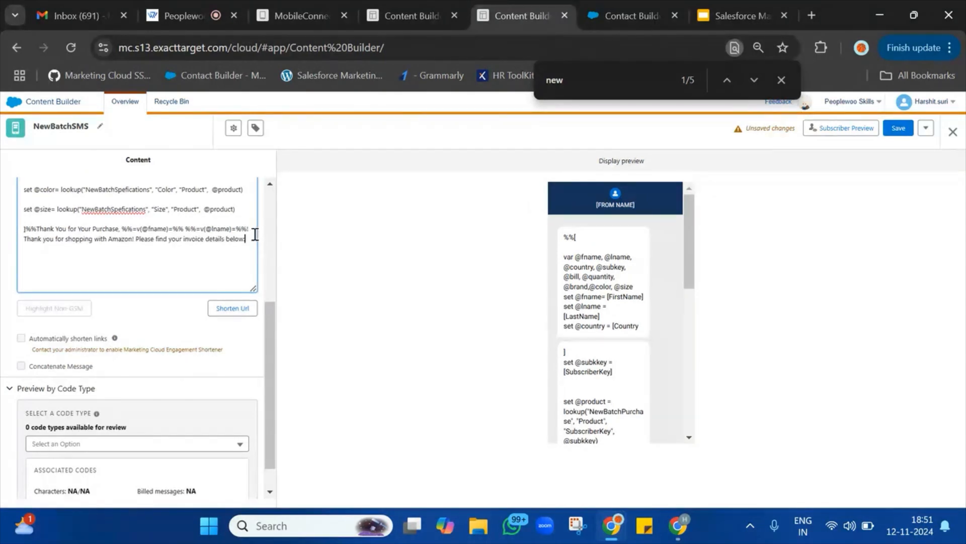
- Copy the invoice email's HTML from "Product Purchased:" through the final closing div and paste it below the SMS intro text
{"action": "left_click", "coordinate": [418, 1]}
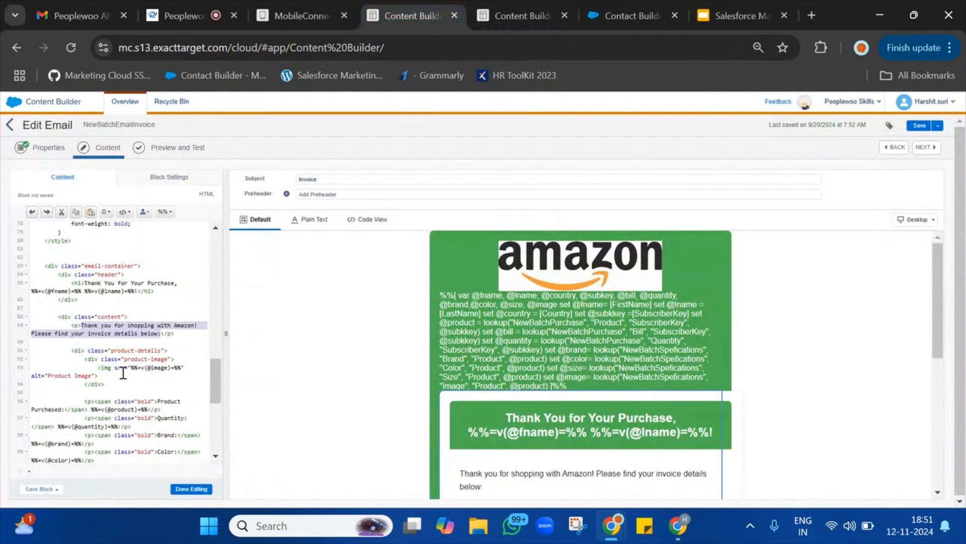
{"action": "scroll", "coordinate": [123, 372], "scroll_direction": "down", "scroll_amount": 3}
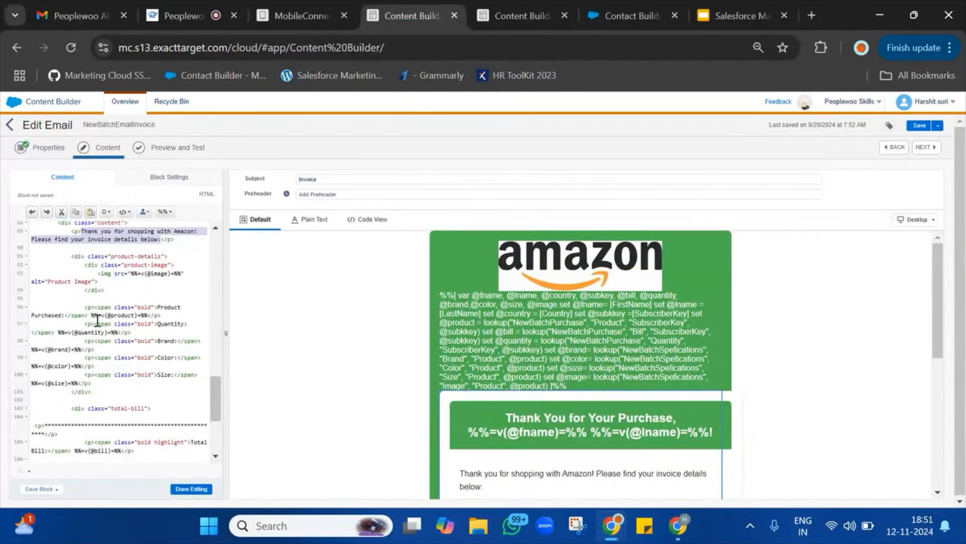
{"action": "left_click_drag", "start_coordinate": [83, 308], "coordinate": [156, 430]}
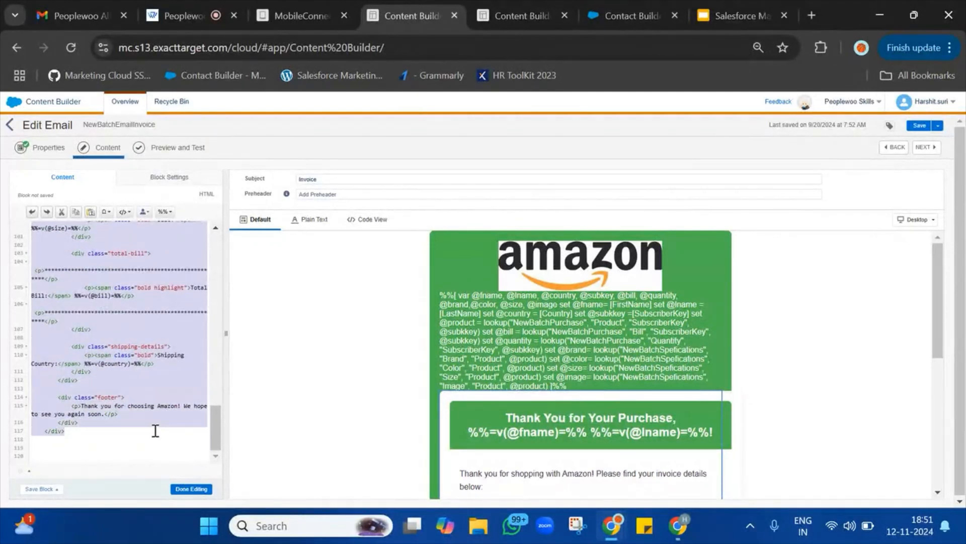
{"action": "left_click", "coordinate": [485, 9]}
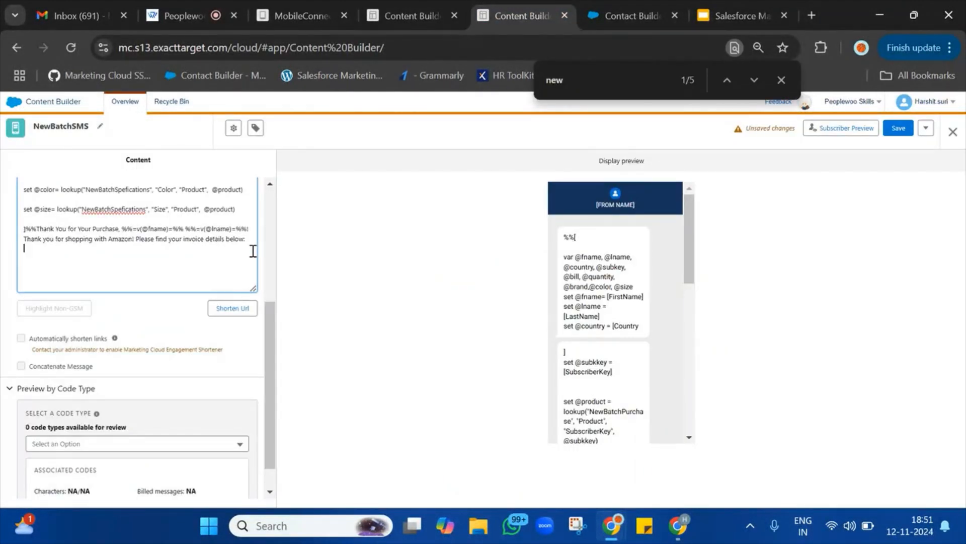
{"action": "key", "text": "ctrl+v"}
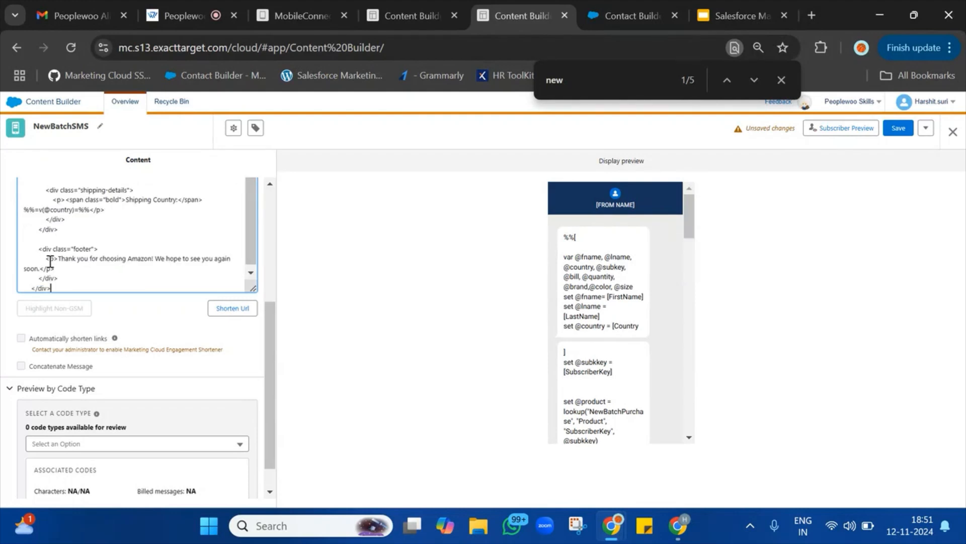
- Delete the closing tags after "We hope to see you again soon." and the tags between the country value and the closing paragraph
{"action": "left_click_drag", "start_coordinate": [63, 286], "coordinate": [28, 271]}
{"action": "left_click_drag", "start_coordinate": [40, 272], "coordinate": [43, 270]}
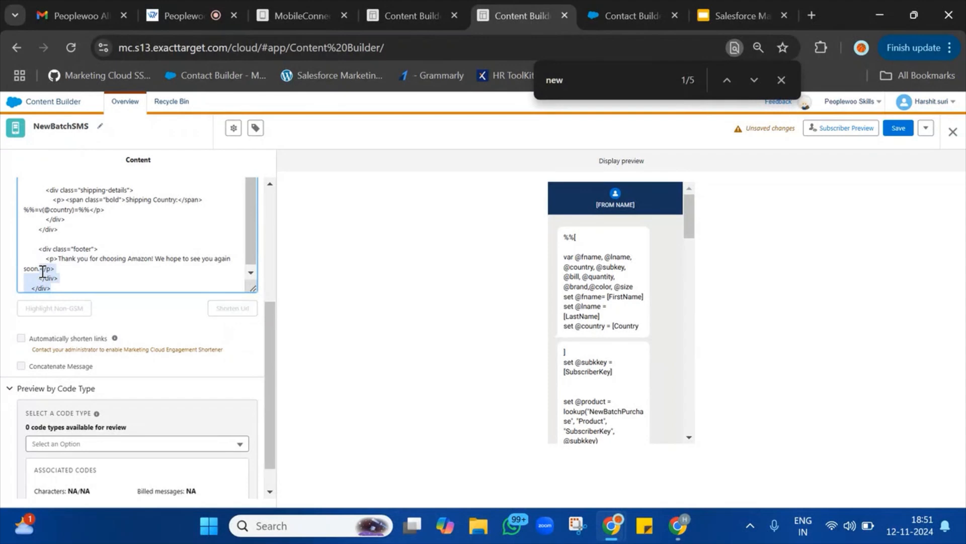
{"action": "key", "text": "BackSpace"}
{"action": "left_click_drag", "start_coordinate": [100, 247], "coordinate": [82, 210]}
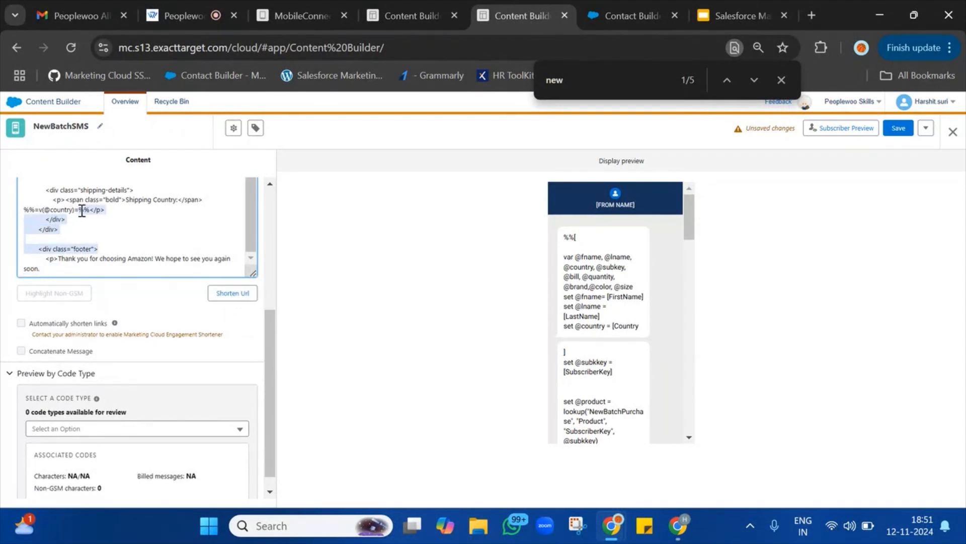
{"action": "key", "text": "BackSpace"}
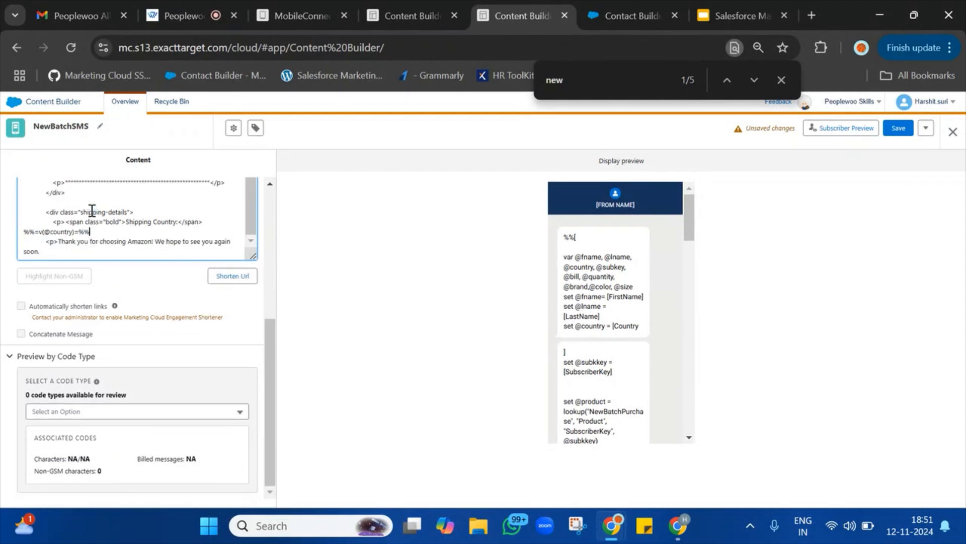
- Remove the HTML tags around "Shipping Country:" in the SMS, back to the end of the asterisk line above it
{"action": "left_click_drag", "start_coordinate": [209, 223], "coordinate": [182, 221]}
{"action": "key", "text": "BackSpace"}
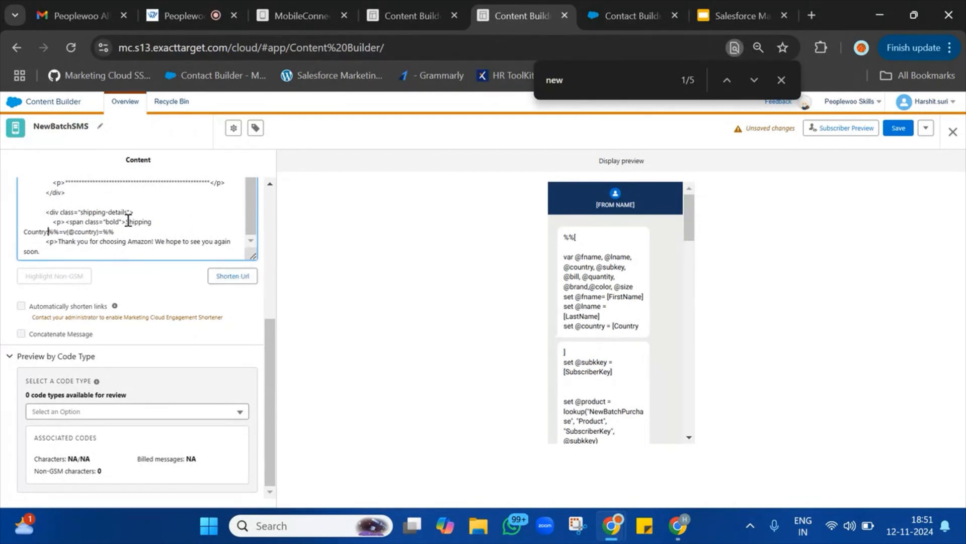
{"action": "left_click_drag", "start_coordinate": [125, 222], "coordinate": [207, 187]}
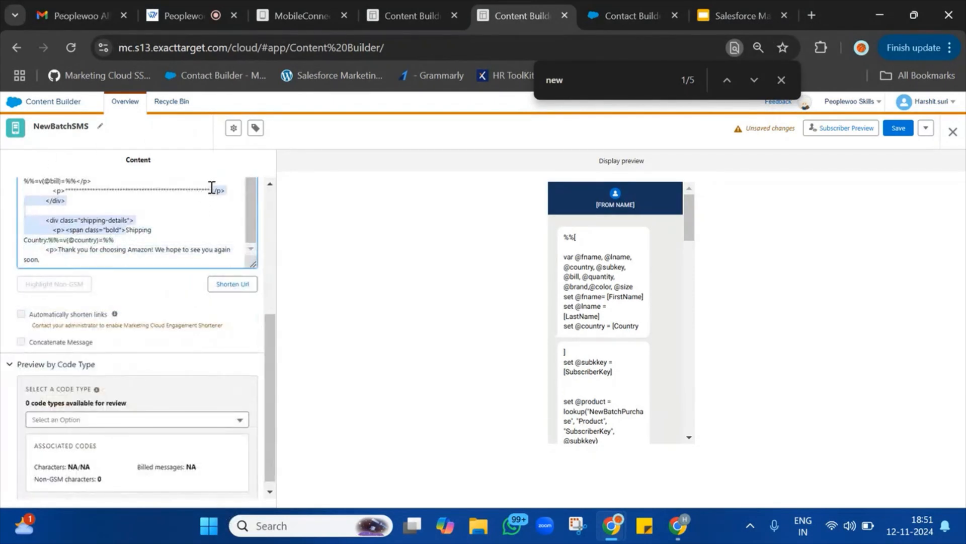
{"action": "left_click_drag", "start_coordinate": [212, 187], "coordinate": [208, 235]}
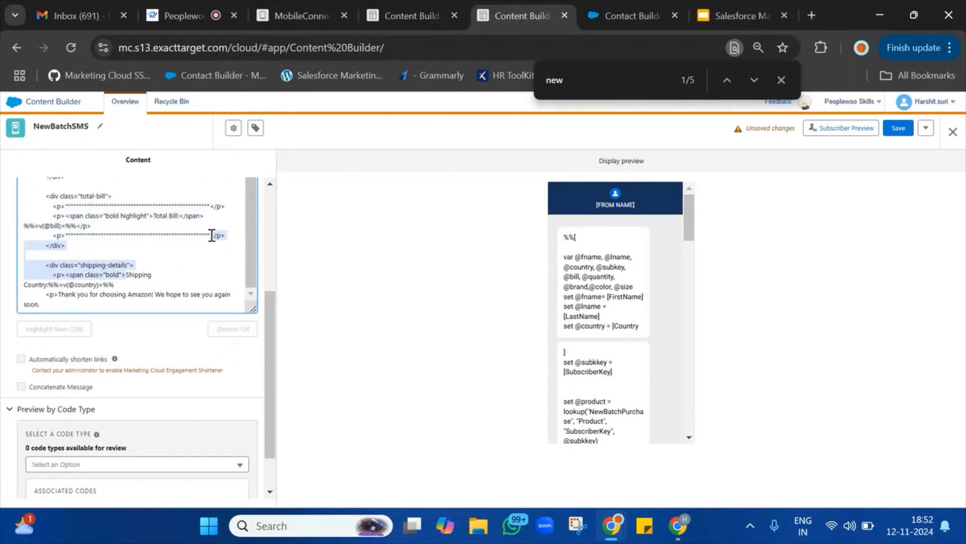
{"action": "key", "text": "BackSpace"}
{"action": "scroll", "coordinate": [212, 235], "scroll_direction": "up", "scroll_amount": 2}
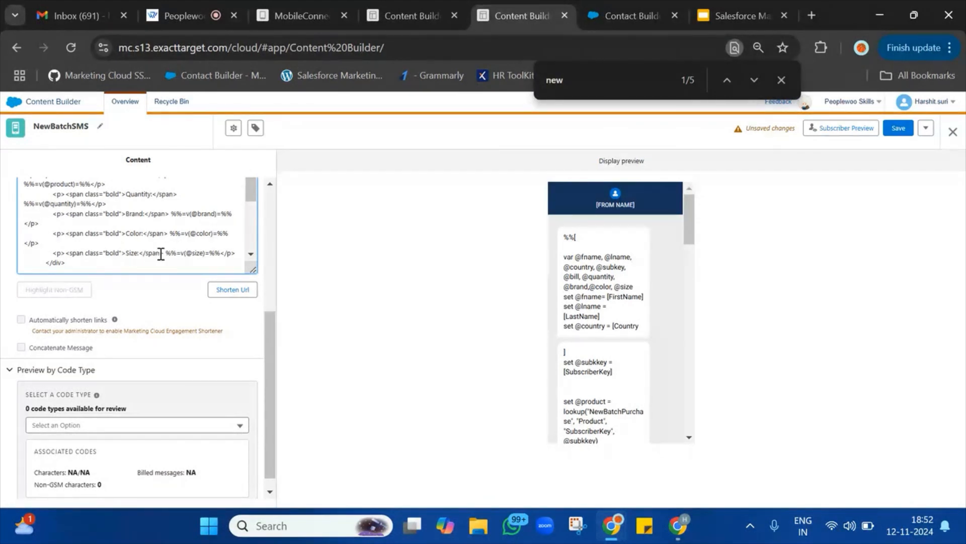
{"action": "left_click_drag", "start_coordinate": [126, 254], "coordinate": [25, 244]}
{"action": "key", "text": "BackSpace"}
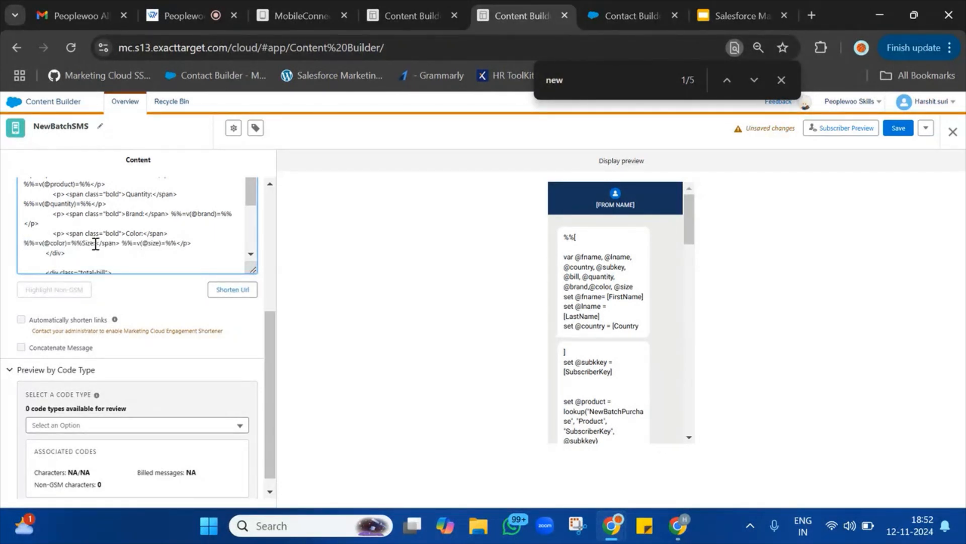
{"action": "left_click_drag", "start_coordinate": [96, 244], "coordinate": [122, 244]}
{"action": "key", "text": "BackSpace"}
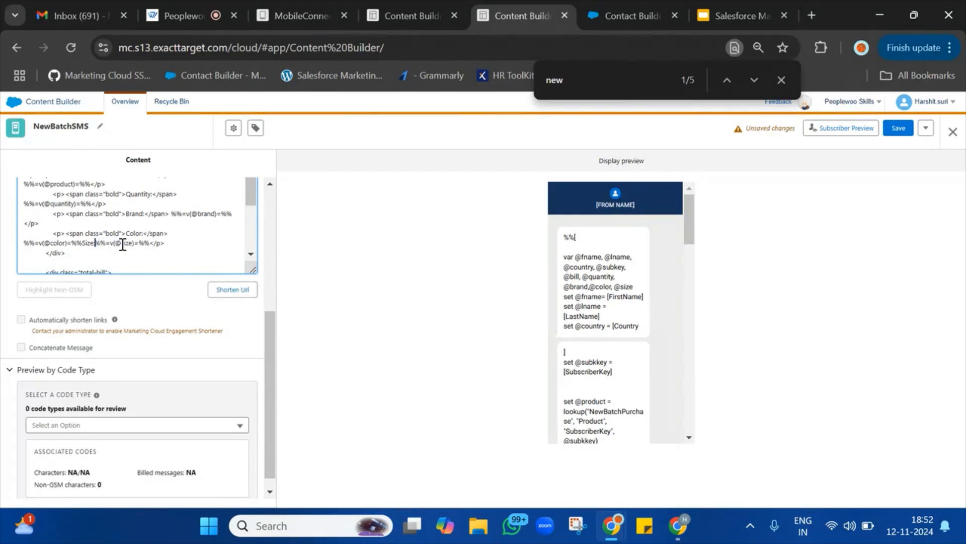
{"action": "left_click_drag", "start_coordinate": [173, 240], "coordinate": [149, 240]}
- Delete the opening tags together with the "Color:" label, and remove the span tags around "Brand:"
{"action": "left_click_drag", "start_coordinate": [145, 230], "coordinate": [203, 225]}
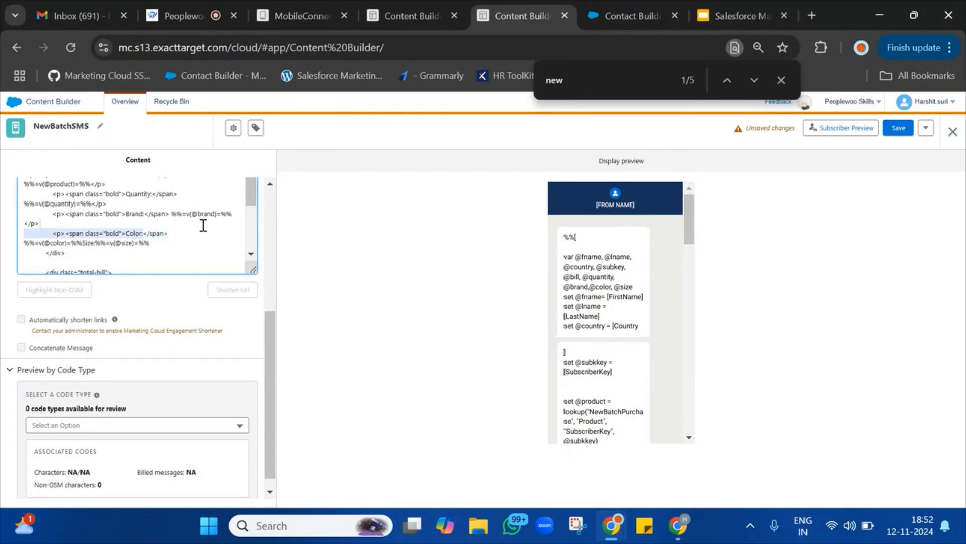
{"action": "key", "text": "BackSpace"}
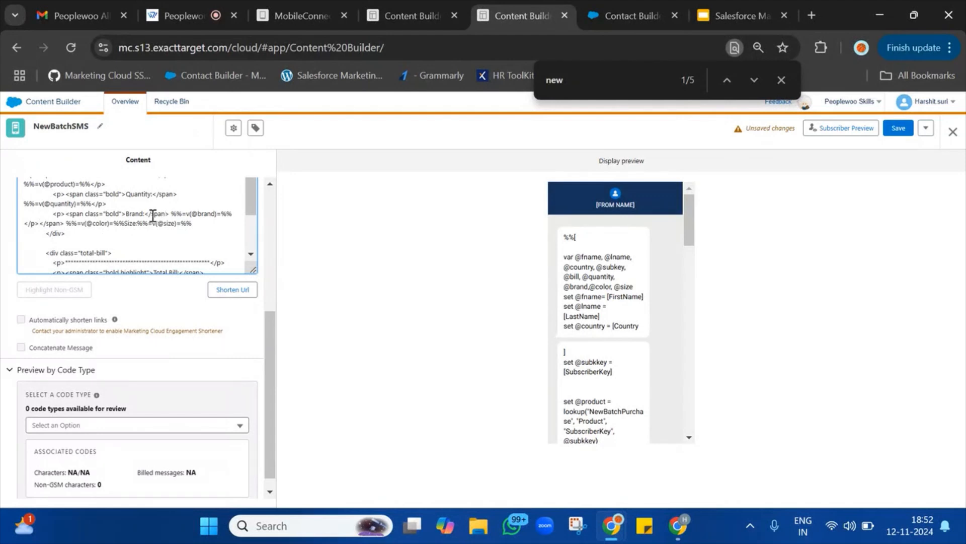
{"action": "left_click_drag", "start_coordinate": [145, 214], "coordinate": [173, 214]}
{"action": "key", "text": "BackSpace"}
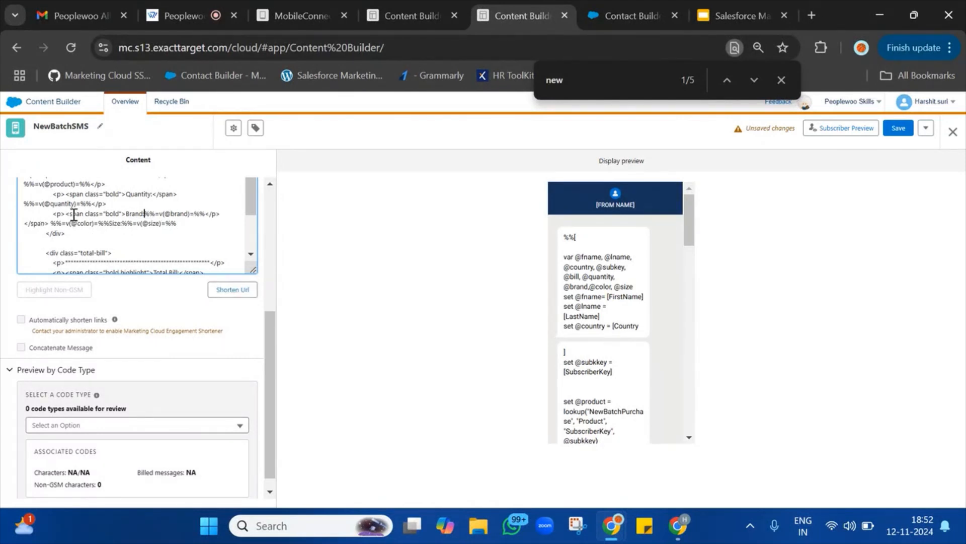
{"action": "left_click_drag", "start_coordinate": [65, 215], "coordinate": [126, 213]}
{"action": "key", "text": "BackSpace"}
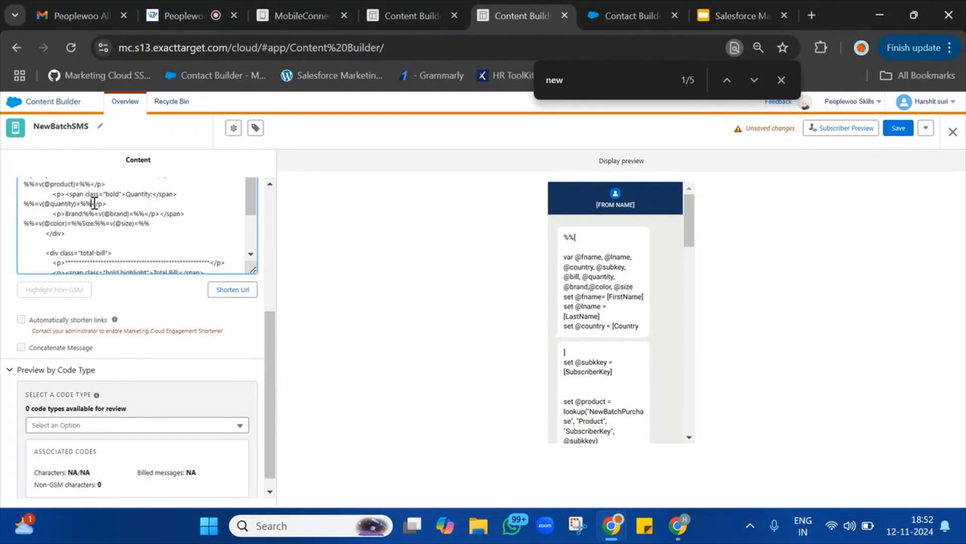
- Remove the paragraph tags between the quantity value and "Brand:", and strip the HTML tags around "Quantity:"
{"action": "left_click_drag", "start_coordinate": [94, 203], "coordinate": [69, 210]}
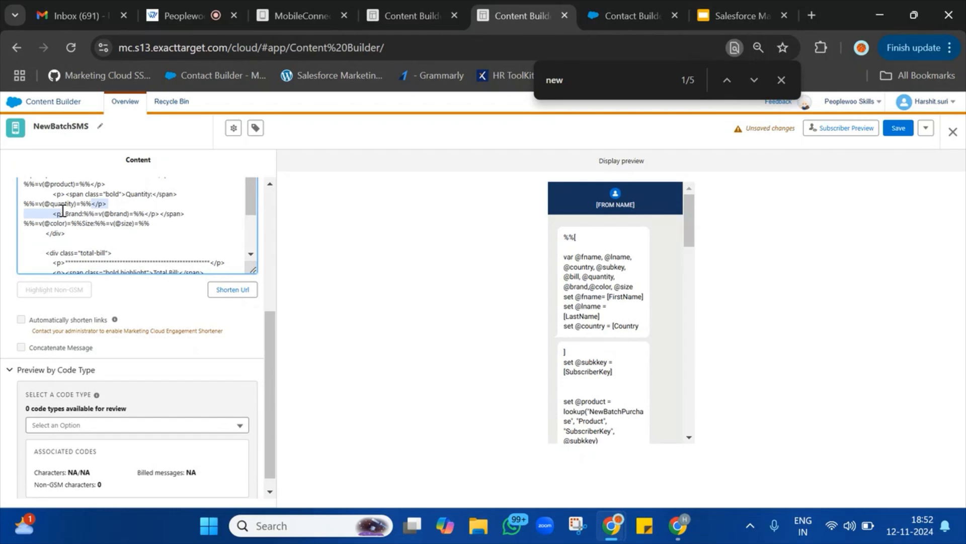
{"action": "key", "text": "BackSpace"}
{"action": "scroll", "coordinate": [65, 211], "scroll_direction": "up", "scroll_amount": 1}
{"action": "scroll", "coordinate": [66, 210], "scroll_direction": "up", "scroll_amount": 1}
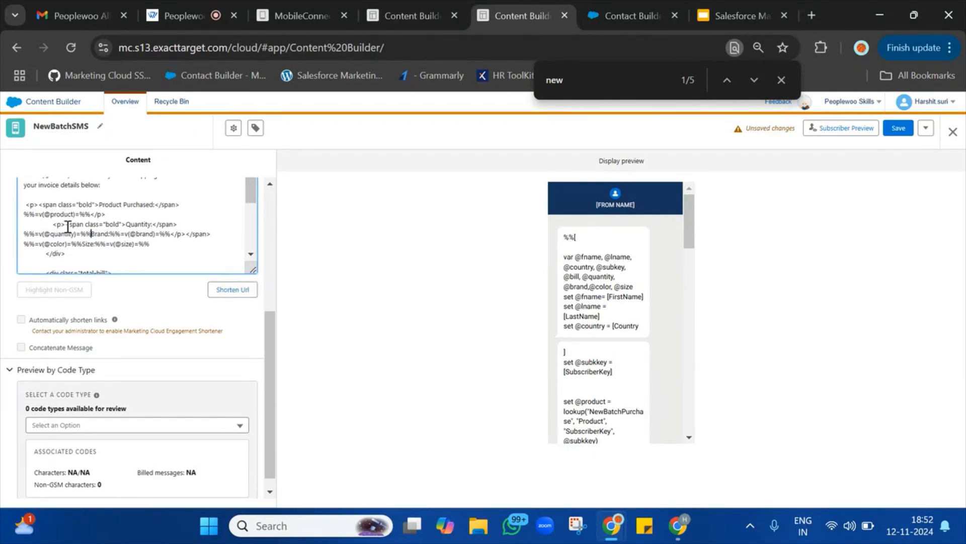
{"action": "left_click_drag", "start_coordinate": [66, 225], "coordinate": [127, 223]}
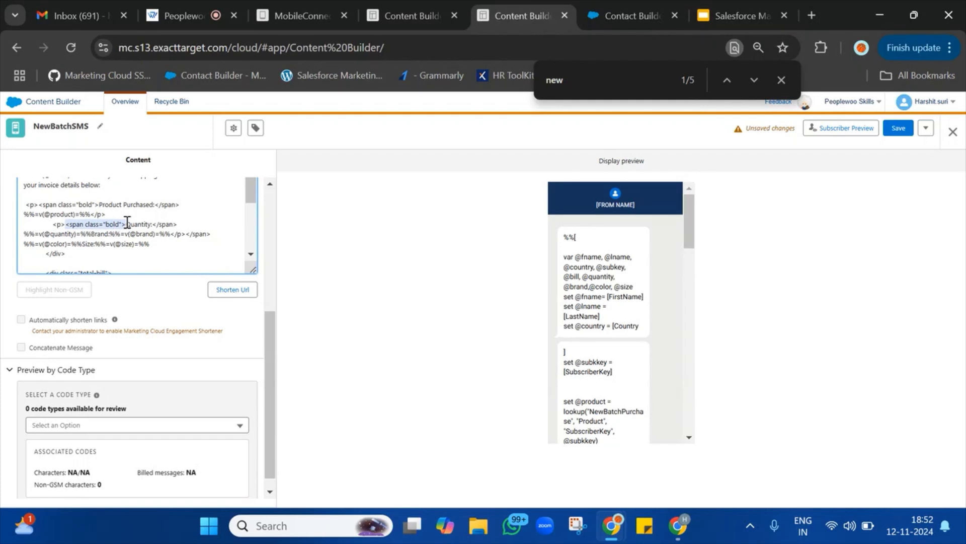
{"action": "key", "text": "BackSpace"}
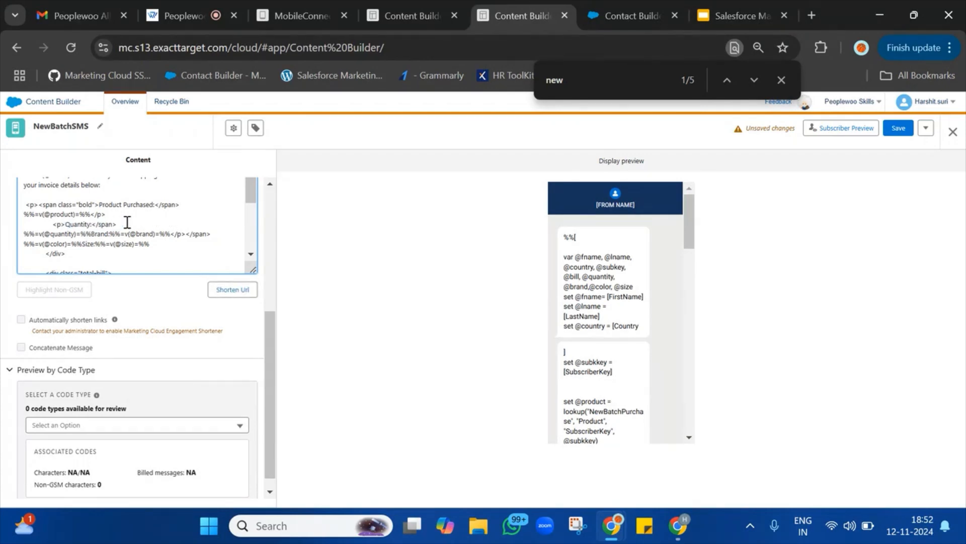
{"action": "key", "text": "BackSpace"}
{"action": "key", "text": "BackSpace"}
{"action": "key", "text": "BackSpace"}
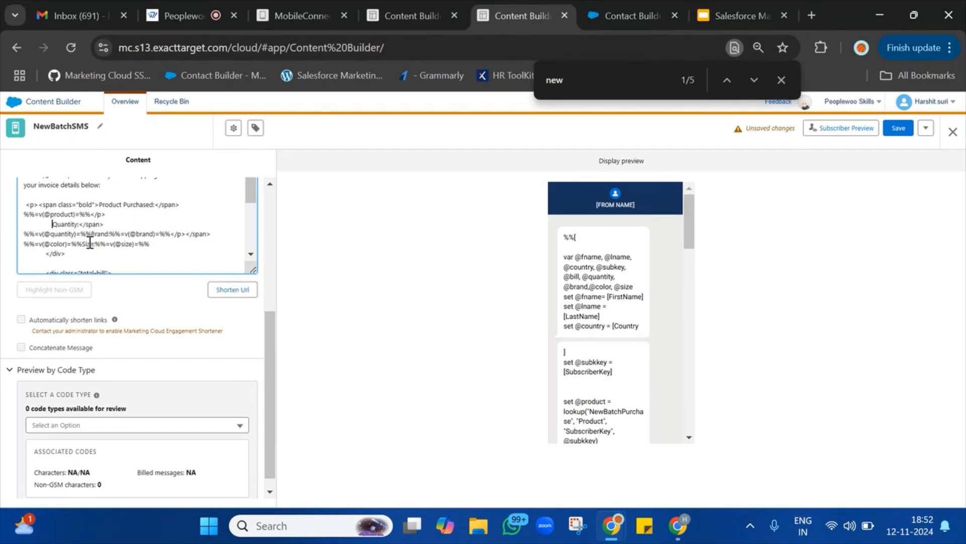
{"action": "key", "text": "BackSpace"}
{"action": "key", "text": "BackSpace"}
{"action": "key", "text": "BackSpace"}
{"action": "key", "text": "BackSpace"}
{"action": "key", "text": "BackSpace"}
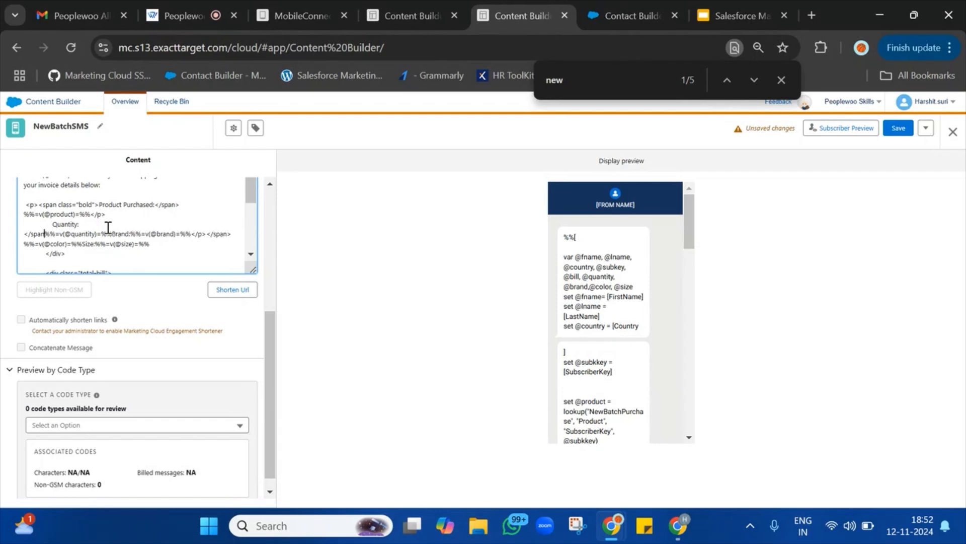
{"action": "key", "text": "BackSpace"}
{"action": "key", "text": "BackSpace"}
{"action": "key", "text": "BackSpace"}
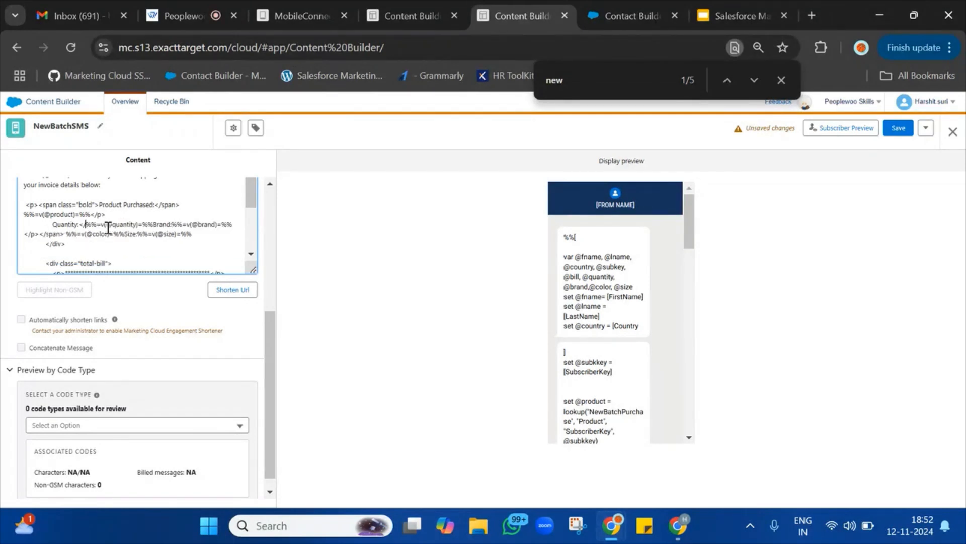
{"action": "scroll", "coordinate": [108, 228], "scroll_direction": "up", "scroll_amount": 1}
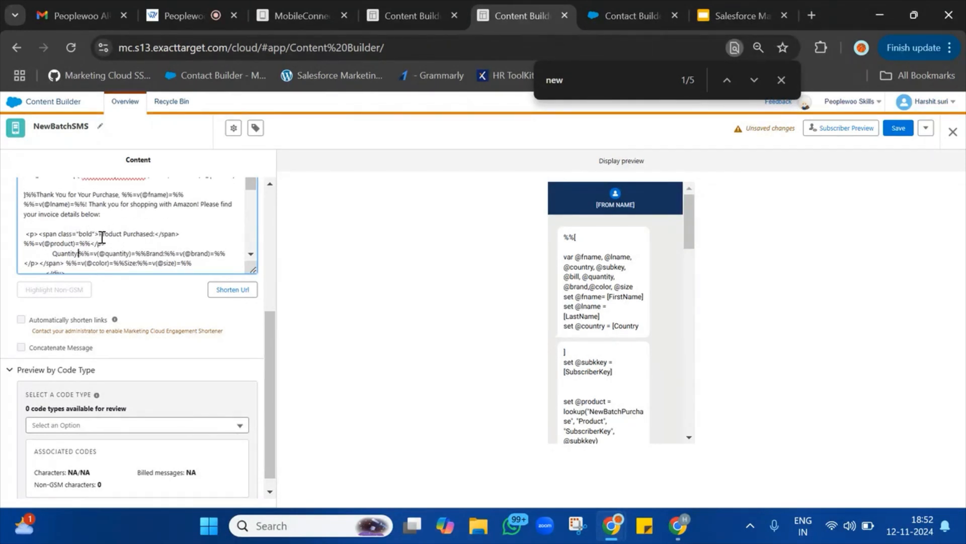
{"action": "left_click_drag", "start_coordinate": [99, 234], "coordinate": [29, 227]}
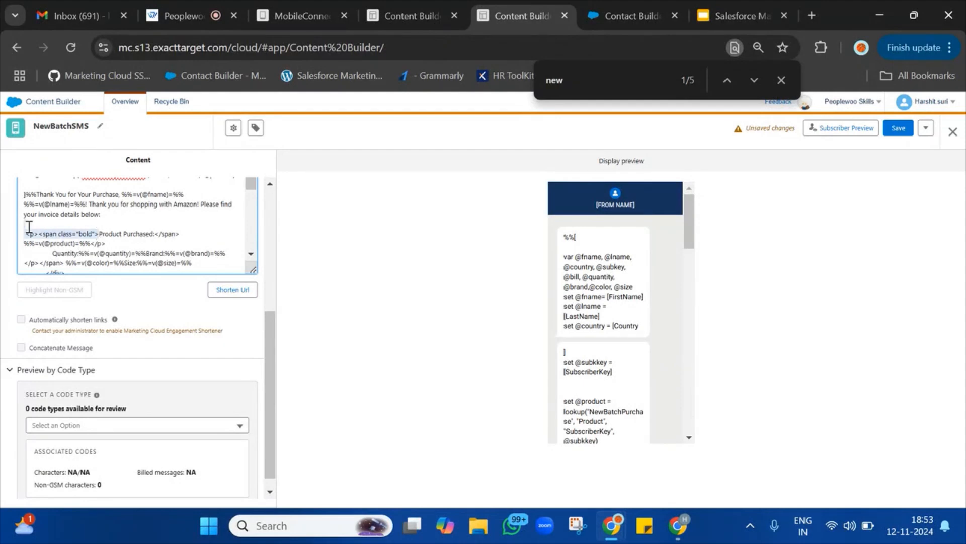
{"action": "key", "text": "BackSpace"}
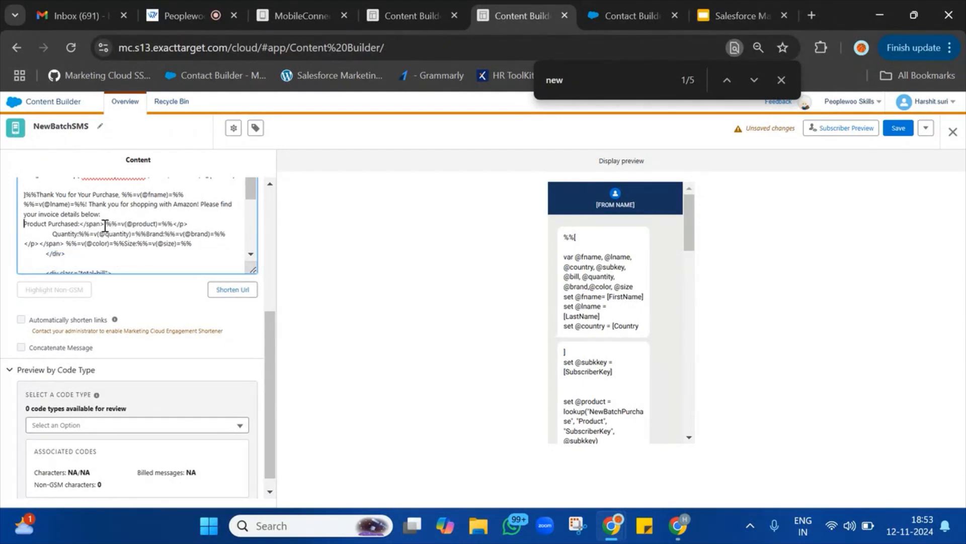
{"action": "key", "text": "BackSpace"}
{"action": "key", "text": "BackSpace"}
{"action": "key", "text": "BackSpace"}
{"action": "key", "text": "BackSpace"}
{"action": "key", "text": "BackSpace"}
{"action": "key", "text": "BackSpace"}
{"action": "key", "text": "BackSpace"}
{"action": "key", "text": "BackSpace"}
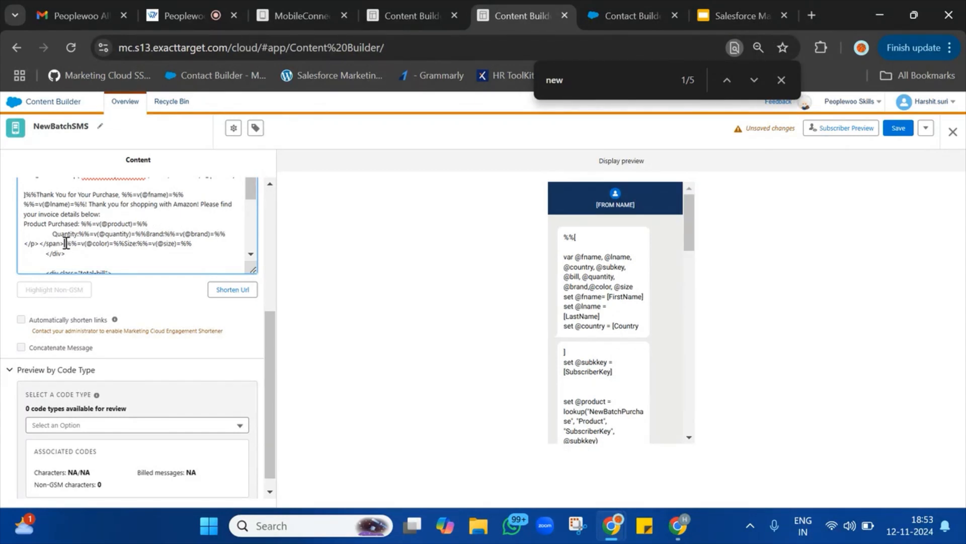
- Delete the leftover closing paragraph and span tags between the brand and color values
{"action": "key", "text": "BackSpace"}
{"action": "key", "text": "BackSpace"}
{"action": "key", "text": "BackSpace"}
{"action": "key", "text": "BackSpace"}
{"action": "key", "text": "BackSpace"}
{"action": "key", "text": "BackSpace"}
{"action": "key", "text": "BackSpace"}
{"action": "key", "text": "BackSpace"}
{"action": "key", "text": "BackSpace"}
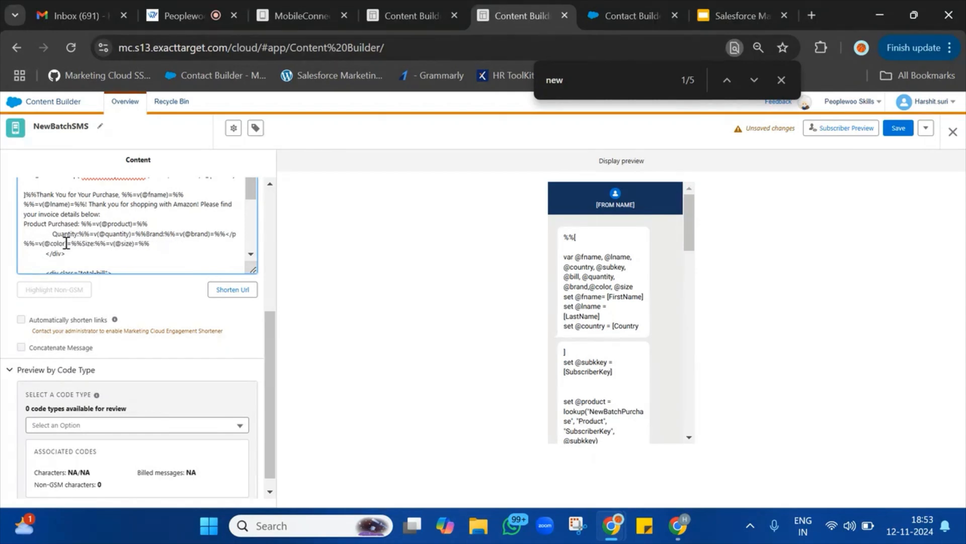
- Delete the closing div line after the size value and the opening "total-bill" div line
{"action": "scroll", "coordinate": [68, 249], "scroll_direction": "down", "scroll_amount": 1}
{"action": "triple_click", "coordinate": [68, 252]}
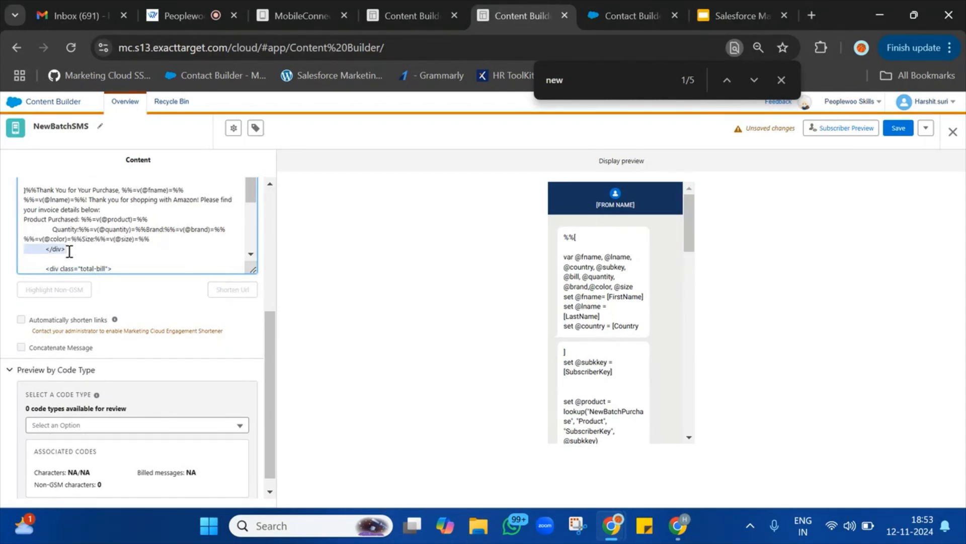
{"action": "key", "text": "BackSpace"}
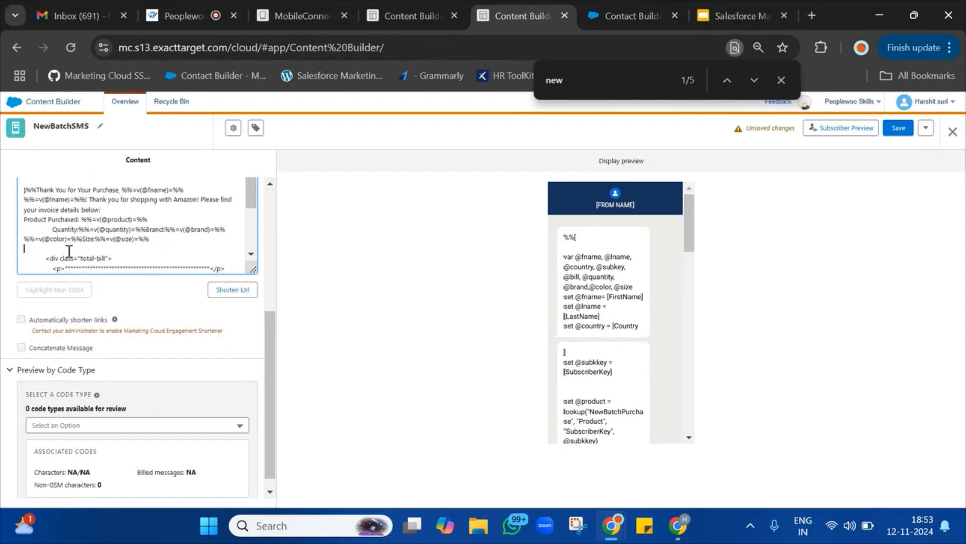
{"action": "triple_click", "coordinate": [104, 258]}
{"action": "key", "text": "BackSpace"}
{"action": "key", "text": "BackSpace"}
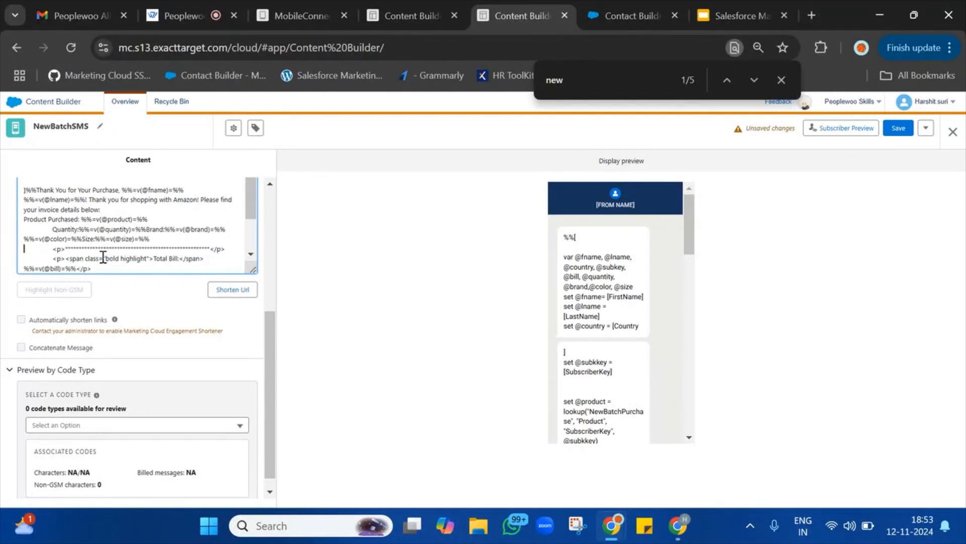
- Remove the indentation and opening paragraph tag in front of the asterisk line above "Total Bill:"
{"action": "key", "text": "BackSpace"}
{"action": "key", "text": "BackSpace"}
{"action": "key", "text": "BackSpace"}
{"action": "key", "text": "BackSpace"}
{"action": "key", "text": "BackSpace"}
{"action": "key", "text": "BackSpace"}
{"action": "key", "text": "BackSpace"}
{"action": "key", "text": "BackSpace"}
{"action": "key", "text": "BackSpace"}
{"action": "key", "text": "BackSpace"}
{"action": "key", "text": "BackSpace"}
{"action": "key", "text": "BackSpace"}
{"action": "key", "text": "BackSpace"}
{"action": "key", "text": "BackSpace"}
{"action": "key", "text": "BackSpace"}
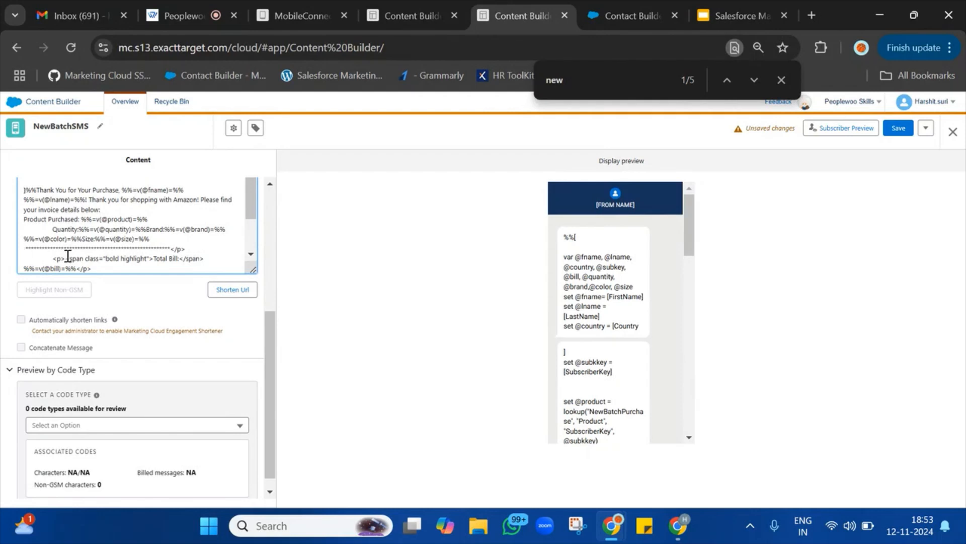
- Remove the opening paragraph tag and most of the indentation in front of the "Total Bill:" span
{"action": "key", "text": "BackSpace"}
{"action": "key", "text": "BackSpace"}
{"action": "key", "text": "BackSpace"}
{"action": "key", "text": "BackSpace"}
{"action": "key", "text": "BackSpace"}
{"action": "key", "text": "BackSpace"}
{"action": "key", "text": "BackSpace"}
{"action": "key", "text": "BackSpace"}
{"action": "key", "text": "BackSpace"}
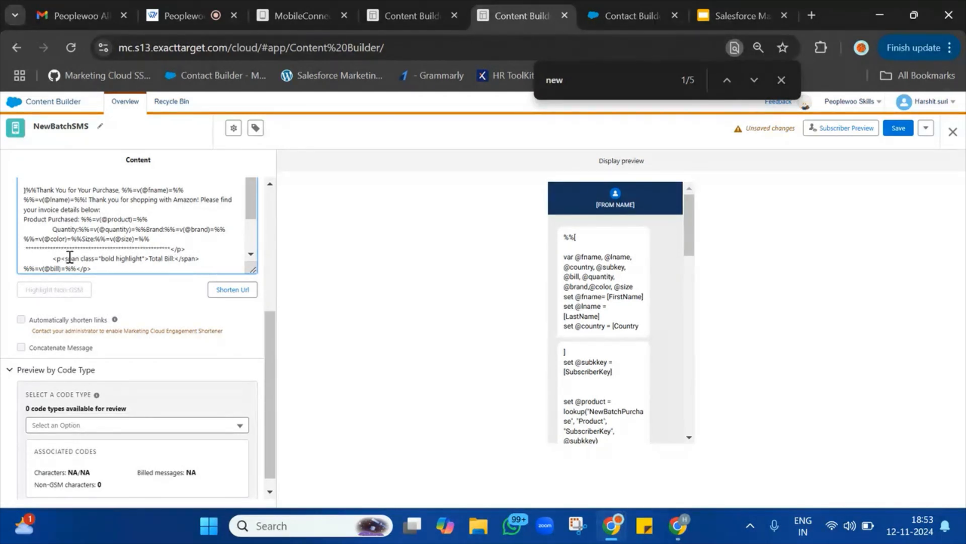
{"action": "key", "text": "BackSpace"}
{"action": "key", "text": "BackSpace"}
{"action": "key", "text": "BackSpace"}
{"action": "key", "text": "BackSpace"}
{"action": "key", "text": "BackSpace"}
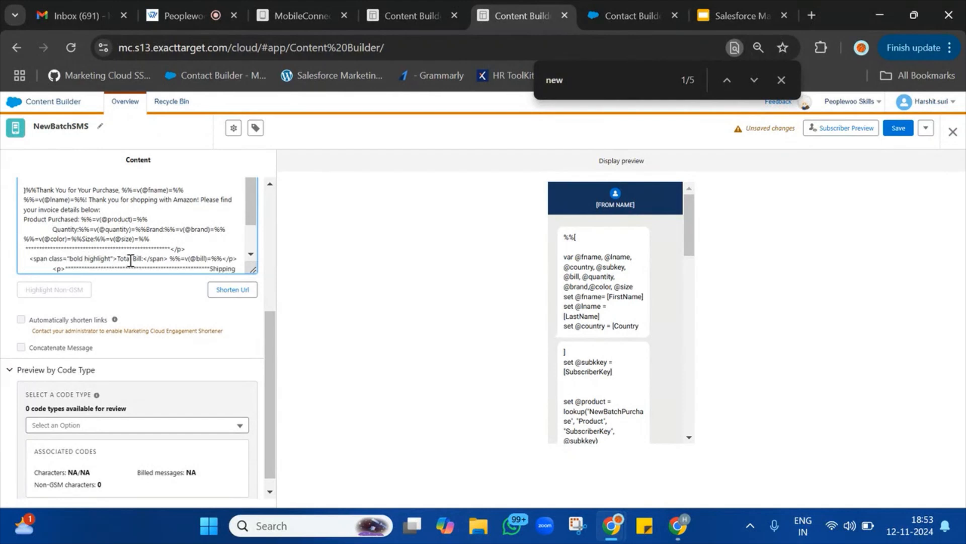
- Delete the closing paragraph tag after the first asterisk line and the span tags around "Total Bill:", keeping its colon
{"action": "left_click_drag", "start_coordinate": [118, 259], "coordinate": [167, 250]}
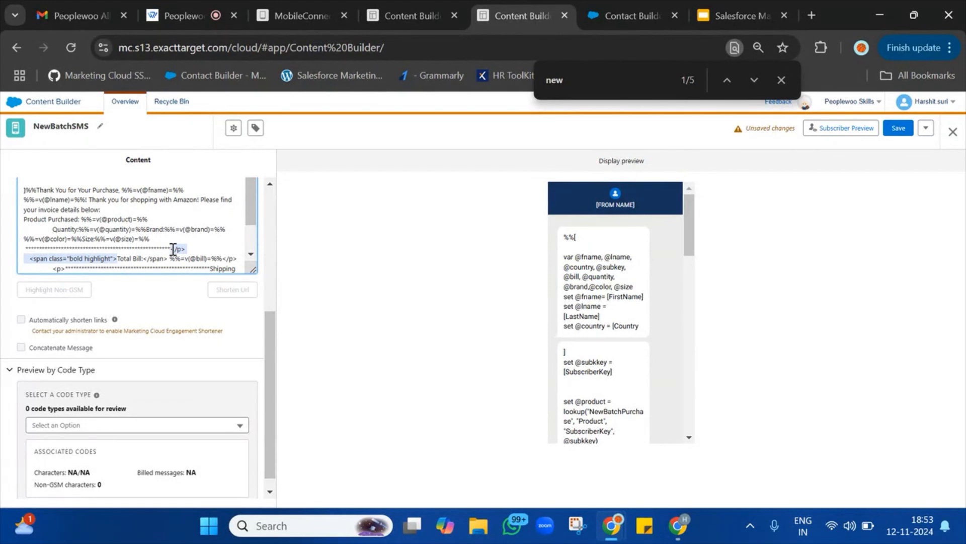
{"action": "key", "text": "BackSpace"}
{"action": "scroll", "coordinate": [172, 249], "scroll_direction": "down", "scroll_amount": 1}
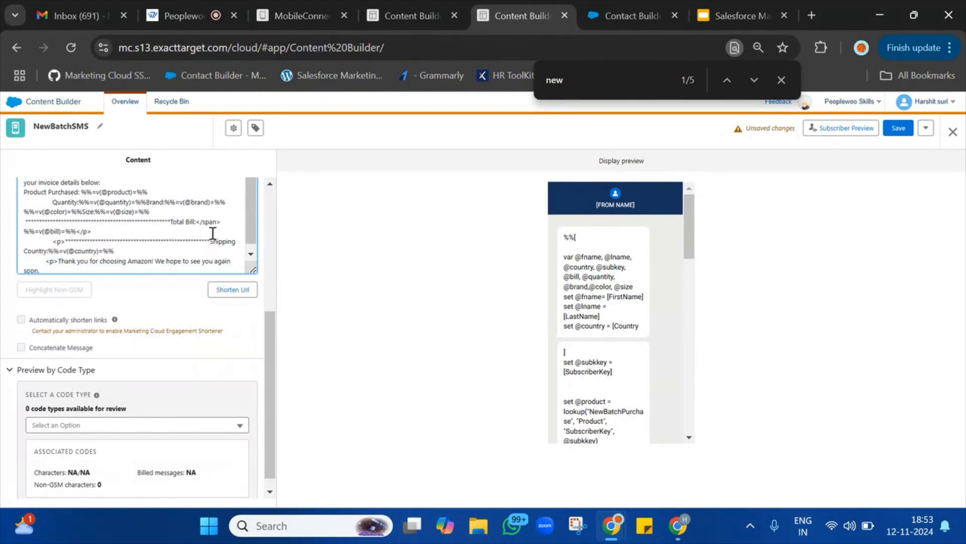
{"action": "key", "text": "BackSpace"}
{"action": "key", "text": "BackSpace"}
{"action": "key", "text": "BackSpace"}
{"action": "key", "text": "BackSpace"}
{"action": "key", "text": "BackSpace"}
{"action": "key", "text": "BackSpace"}
{"action": "key", "text": "BackSpace"}
{"action": "key", "text": "BackSpace"}
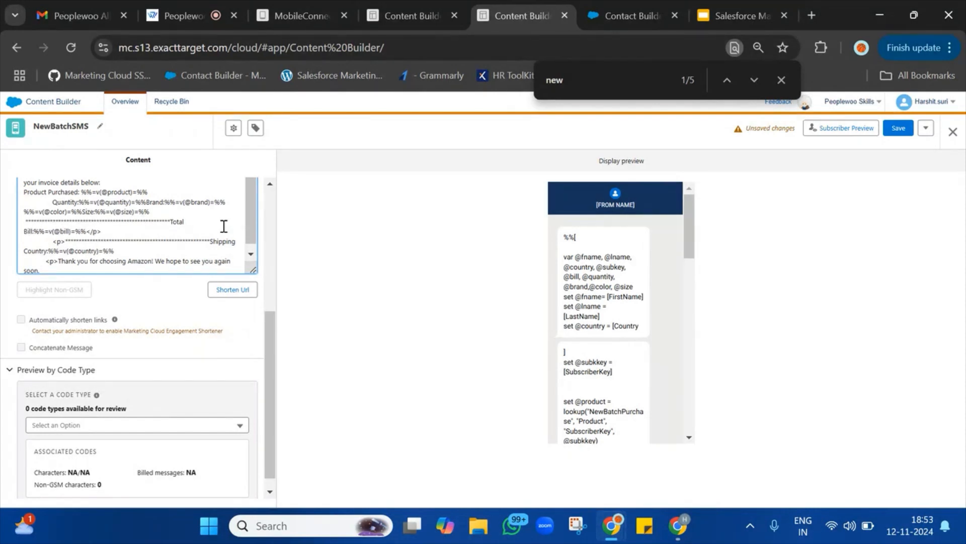
{"action": "type", "text": ":"}
{"action": "key", "text": "BackSpace"}
{"action": "key", "text": "BackSpace"}
{"action": "key", "text": "BackSpace"}
{"action": "key", "text": "BackSpace"}
{"action": "key", "text": "BackSpace"}
{"action": "key", "text": "BackSpace"}
{"action": "key", "text": "BackSpace"}
{"action": "key", "text": "BackSpace"}
{"action": "key", "text": "BackSpace"}
{"action": "key", "text": "BackSpace"}
{"action": "key", "text": "BackSpace"}
{"action": "key", "text": "BackSpace"}
{"action": "key", "text": "BackSpace"}
{"action": "key", "text": "BackSpace"}
{"action": "key", "text": "BackSpace"}
{"action": "key", "text": "BackSpace"}
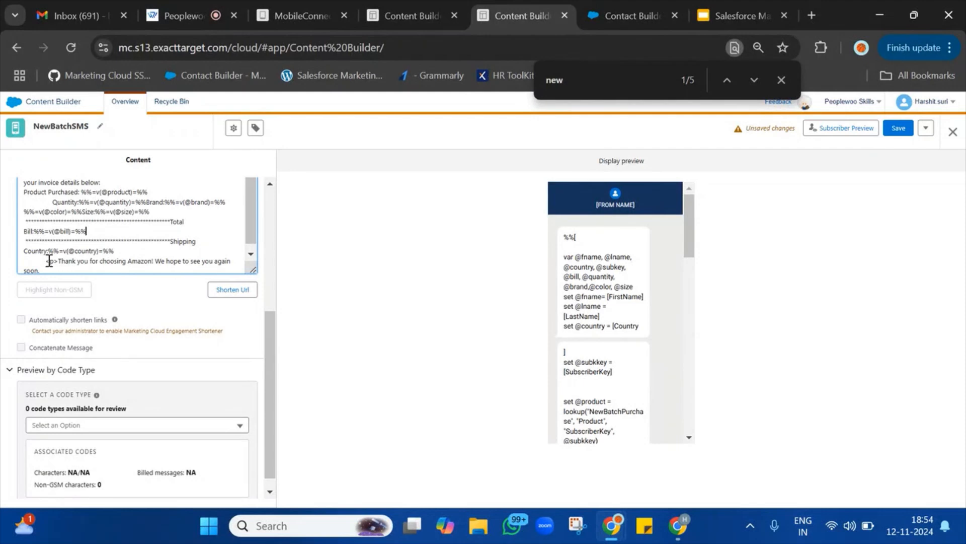
- Strip the opening paragraph tag and indentation in front of "Thank you for choosing Amazon! We hope to see you again soon."
{"action": "key", "text": "BackSpace"}
{"action": "key", "text": "BackSpace"}
{"action": "key", "text": "BackSpace"}
{"action": "key", "text": "BackSpace"}
{"action": "key", "text": "BackSpace"}
{"action": "key", "text": "BackSpace"}
{"action": "key", "text": "BackSpace"}
{"action": "key", "text": "BackSpace"}
{"action": "key", "text": "BackSpace"}
{"action": "key", "text": "BackSpace"}
{"action": "key", "text": "BackSpace"}
{"action": "key", "text": "BackSpace"}
{"action": "key", "text": "BackSpace"}
{"action": "key", "text": "BackSpace"}
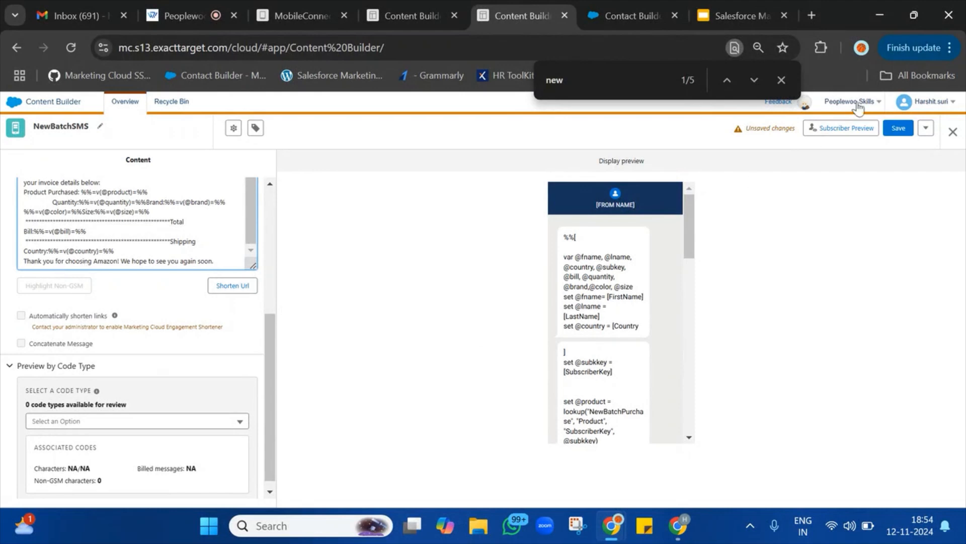
- Open the subscriber preview and review the whole SMS as rendered for the first subscriber
{"action": "left_click", "coordinate": [860, 128]}
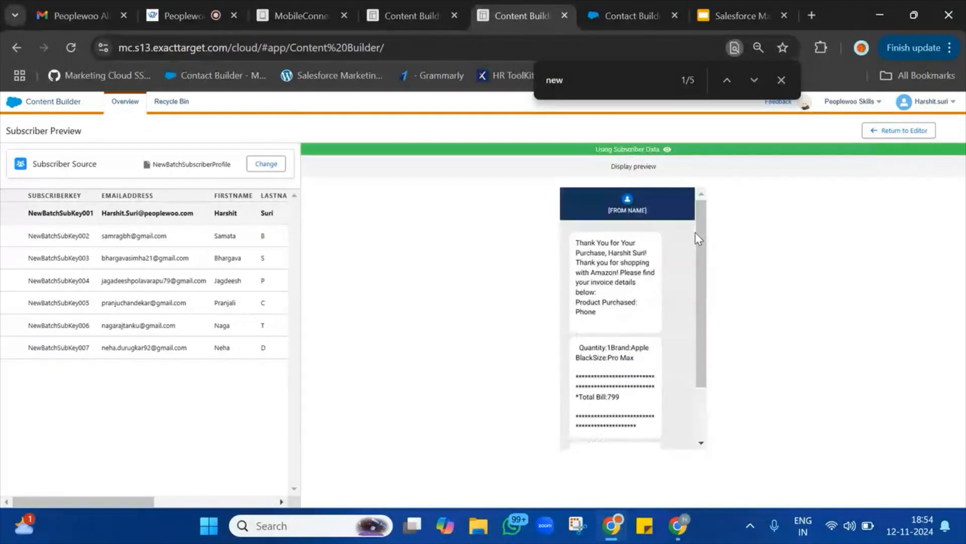
{"action": "scroll", "coordinate": [603, 295], "scroll_direction": "down", "scroll_amount": 2}
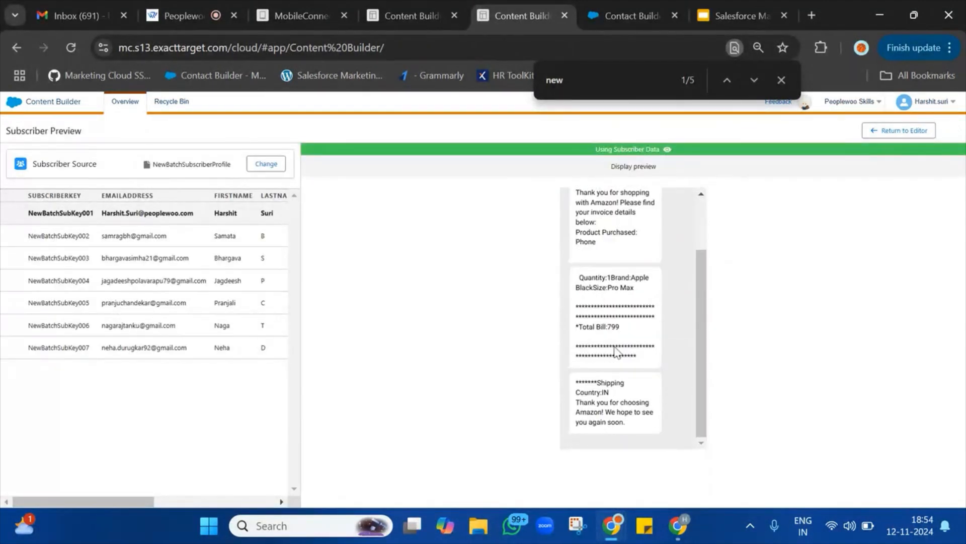
{"action": "scroll", "coordinate": [590, 229], "scroll_direction": "up", "scroll_amount": 3}
{"action": "left_click_drag", "start_coordinate": [591, 228], "coordinate": [646, 327]}
{"action": "left_click", "coordinate": [618, 259]}
{"action": "left_click_drag", "start_coordinate": [610, 242], "coordinate": [645, 255]}
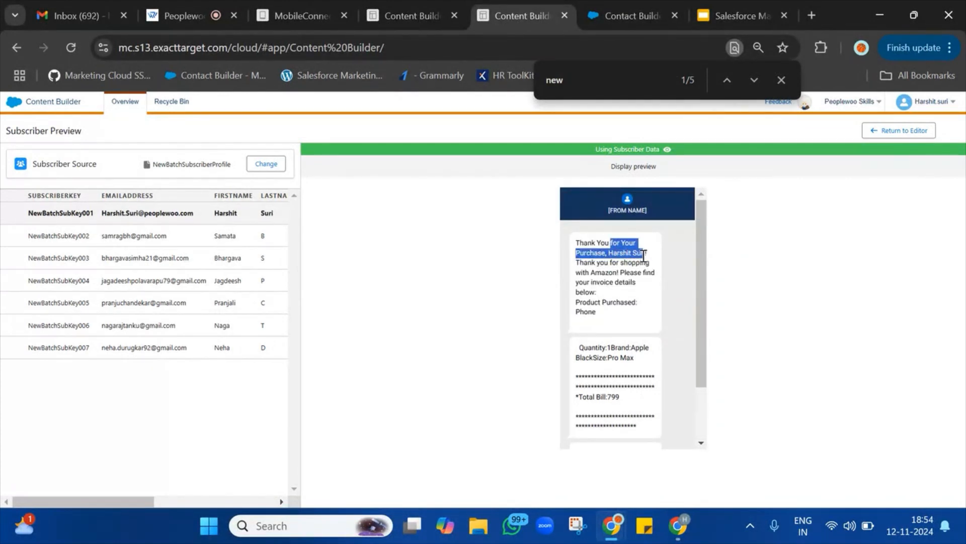
- Preview the SMS for subscriber NewBatchSubKey002 and check the name, product details, bill and shipping country
{"action": "left_click", "coordinate": [232, 236]}
{"action": "double_click", "coordinate": [620, 253]}
{"action": "left_click_drag", "start_coordinate": [597, 263], "coordinate": [633, 295]}
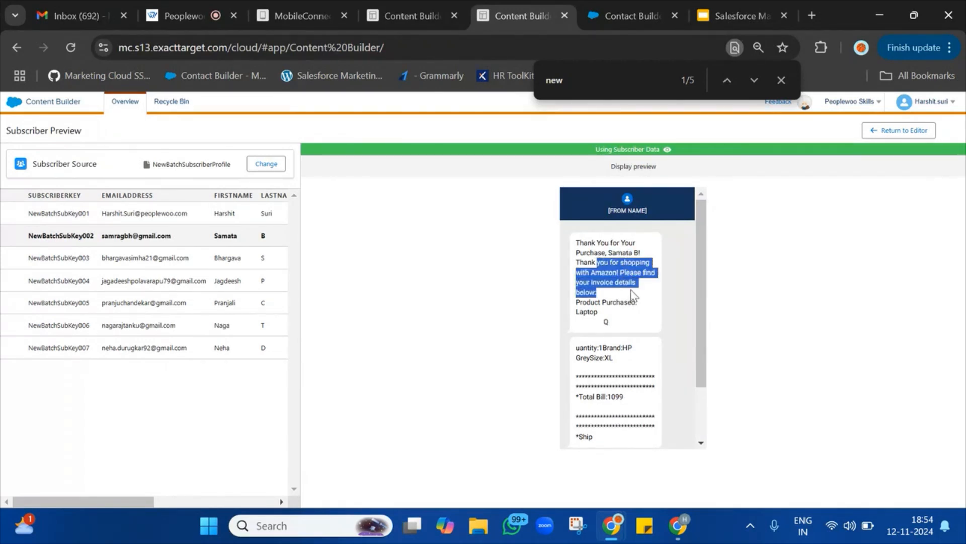
{"action": "left_click", "coordinate": [605, 314]}
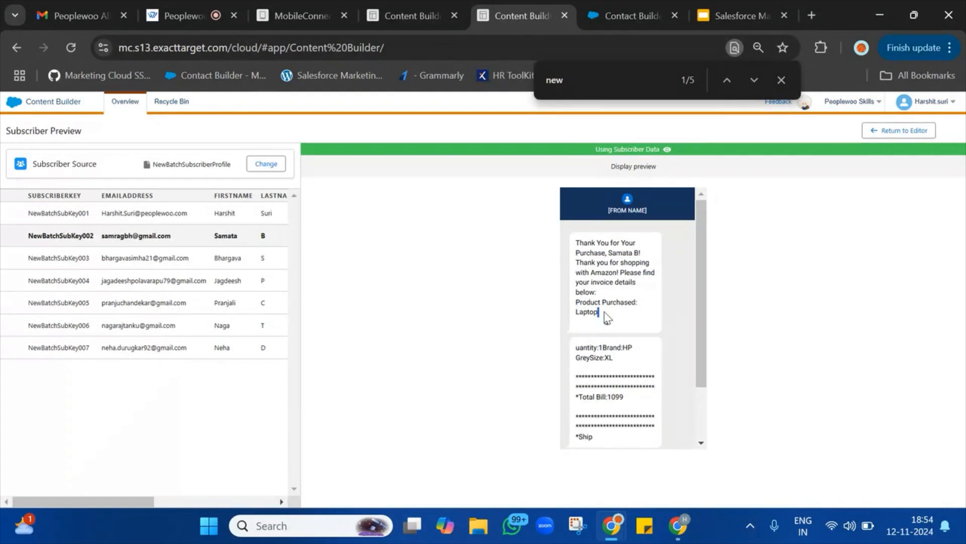
{"action": "triple_click", "coordinate": [604, 313]}
{"action": "scroll", "coordinate": [605, 313], "scroll_direction": "down", "scroll_amount": 1}
{"action": "left_click", "coordinate": [598, 317]}
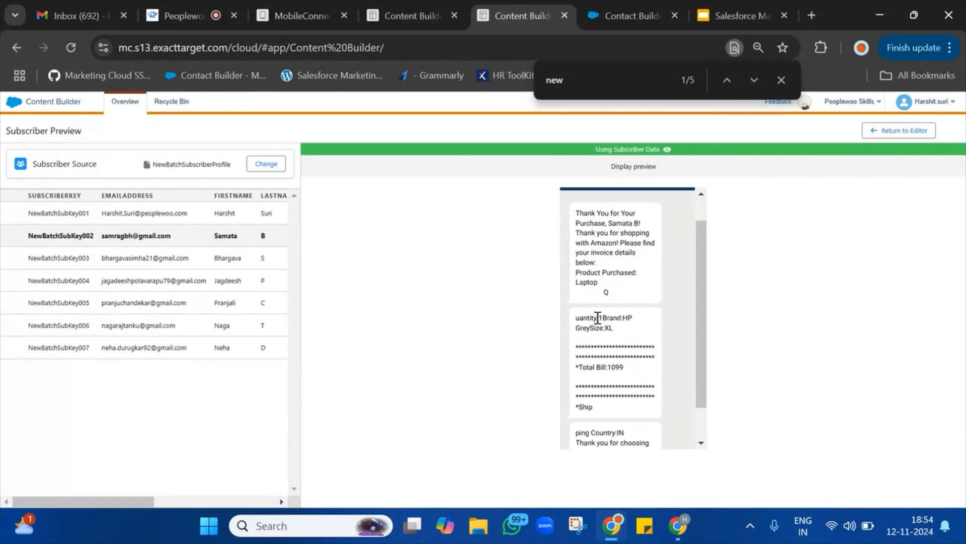
{"action": "scroll", "coordinate": [598, 318], "scroll_direction": "down", "scroll_amount": 1}
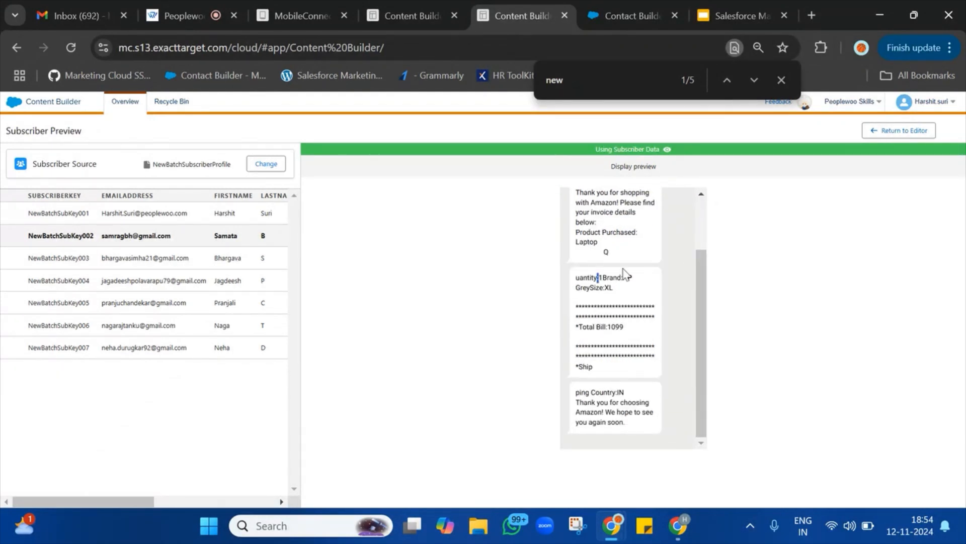
{"action": "scroll", "coordinate": [624, 274], "scroll_direction": "up", "scroll_amount": 2}
- Return to the editor and delete "Thank you for shopping with Amazon! Please find your invoice details below:" from the message
{"action": "left_click", "coordinate": [899, 132]}
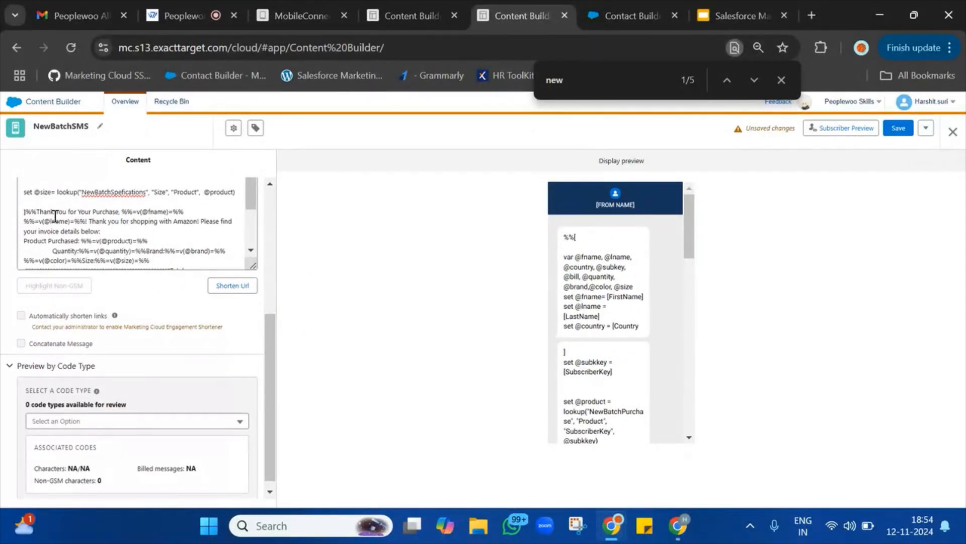
{"action": "left_click_drag", "start_coordinate": [92, 222], "coordinate": [111, 230]}
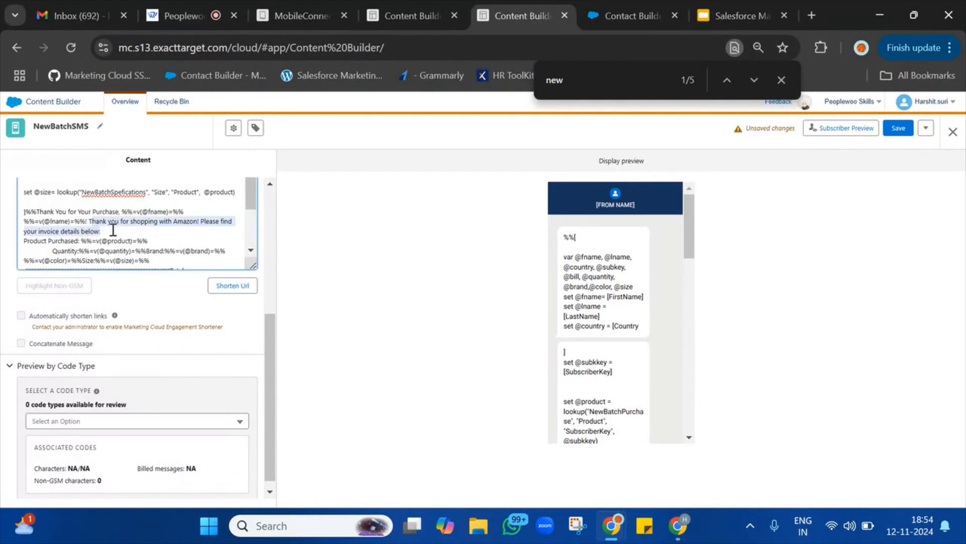
{"action": "key", "text": "BackSpace"}
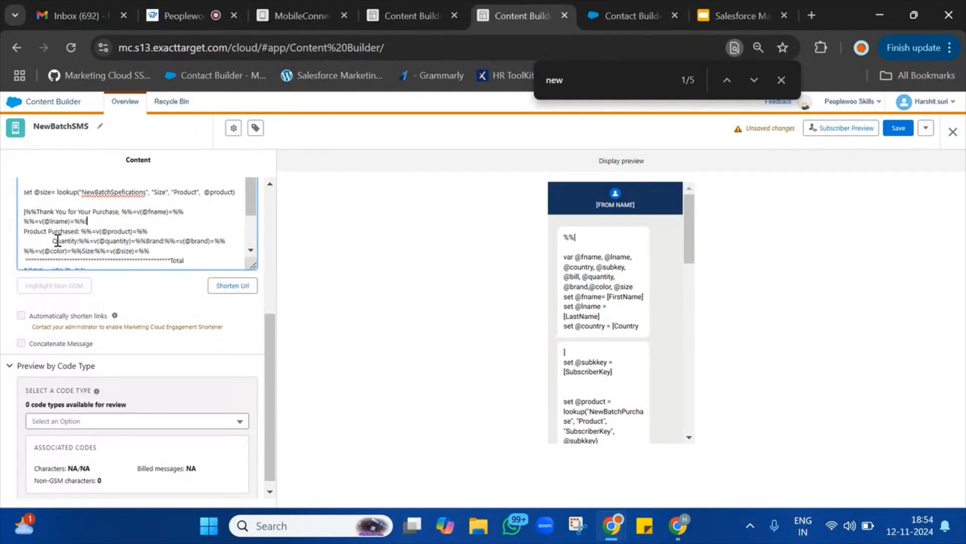
- Remove the indentation in front of "Quantity:"
{"action": "key", "text": "BackSpace"}
{"action": "key", "text": "BackSpace"}
{"action": "key", "text": "BackSpace"}
{"action": "key", "text": "BackSpace"}
{"action": "key", "text": "BackSpace"}
{"action": "key", "text": "BackSpace"}
{"action": "key", "text": "BackSpace"}
{"action": "key", "text": "BackSpace"}
{"action": "key", "text": "BackSpace"}
{"action": "key", "text": "BackSpace"}
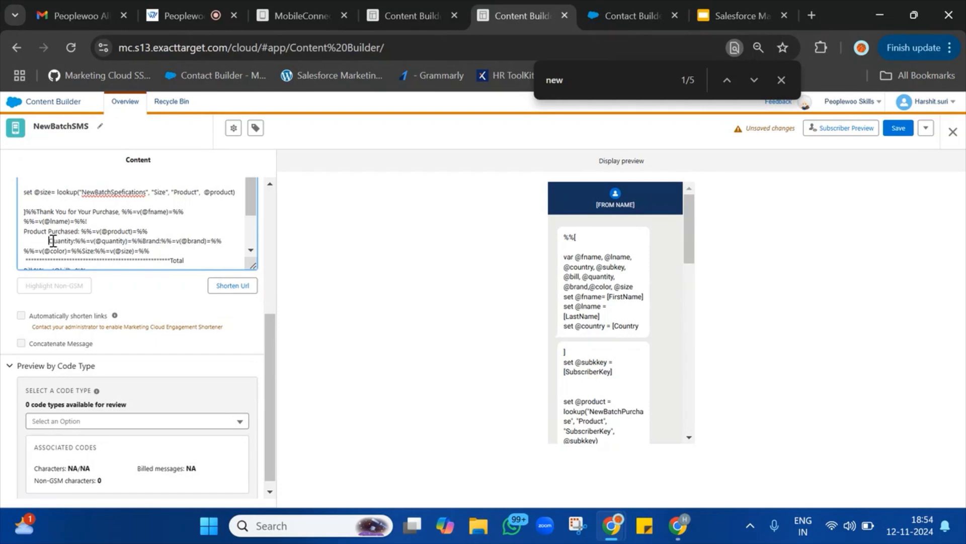
{"action": "key", "text": "BackSpace"}
{"action": "key", "text": "BackSpace"}
{"action": "key", "text": "BackSpace"}
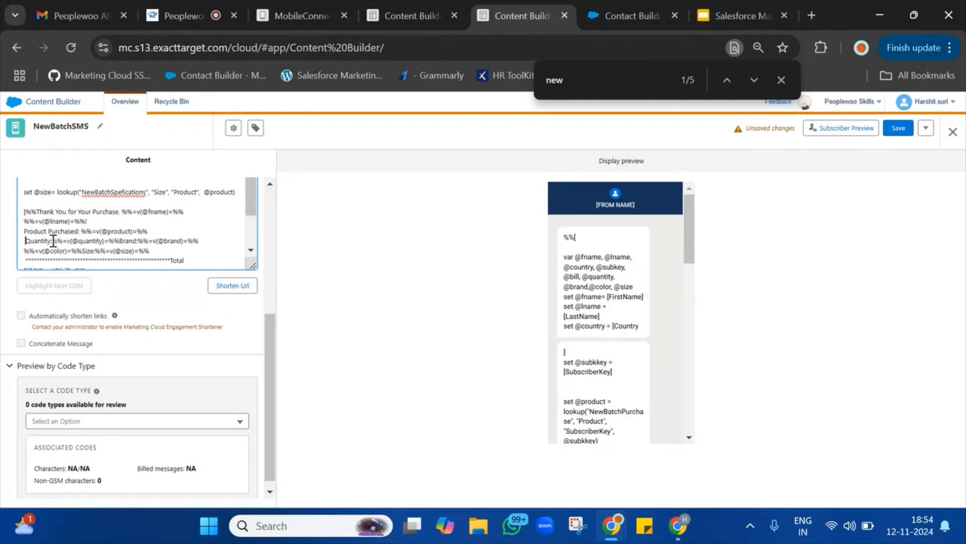
{"action": "left_click", "coordinate": [116, 240]}
{"action": "key", "text": "Return"}
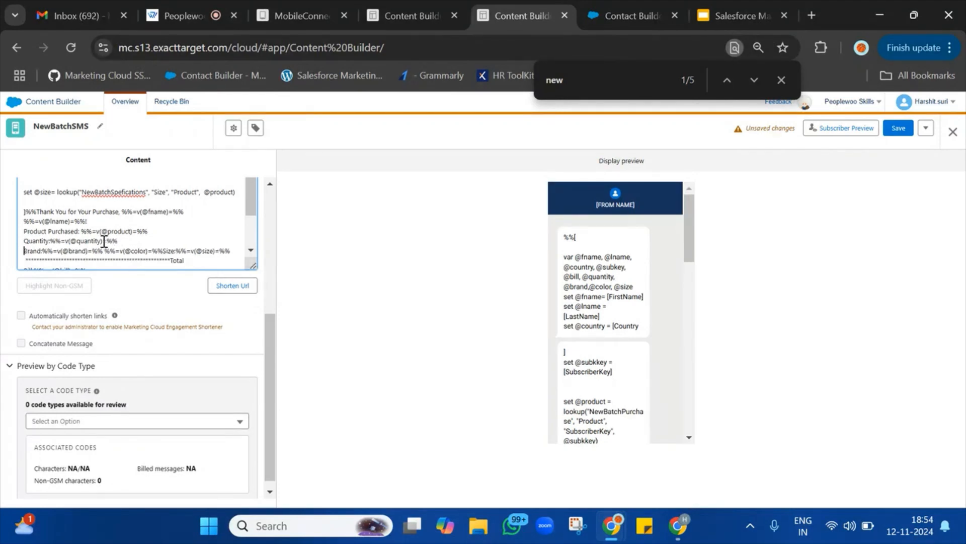
{"action": "left_click", "coordinate": [105, 251]}
{"action": "type", "text": "C"}
{"action": "key", "text": "BackSpace"}
{"action": "key", "text": "Return"}
{"action": "type", "text": "Color"}
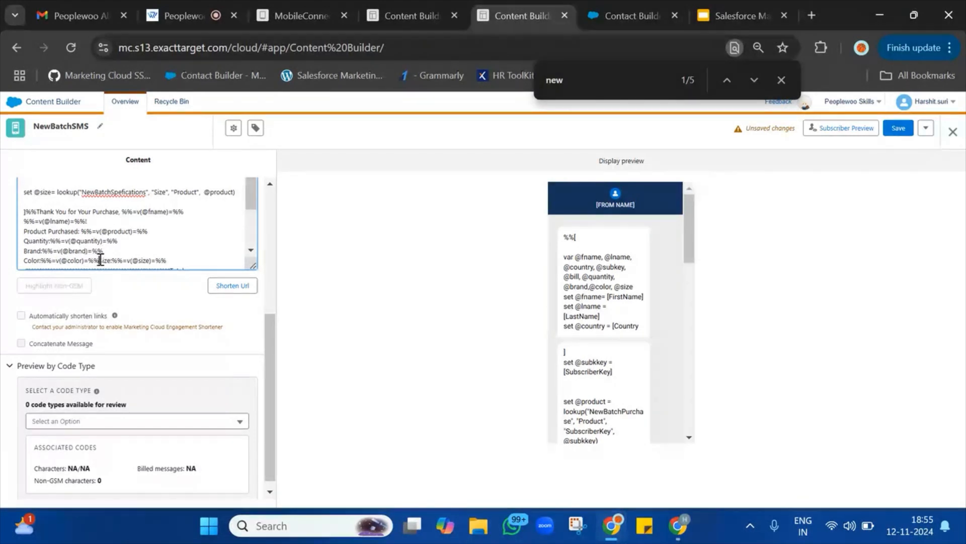
{"action": "left_click", "coordinate": [100, 259]}
{"action": "key", "text": "Return"}
- Delete most of the asterisks before "Total Bill:" and break the line after the second remaining asterisk
{"action": "scroll", "coordinate": [100, 260], "scroll_direction": "down", "scroll_amount": 1}
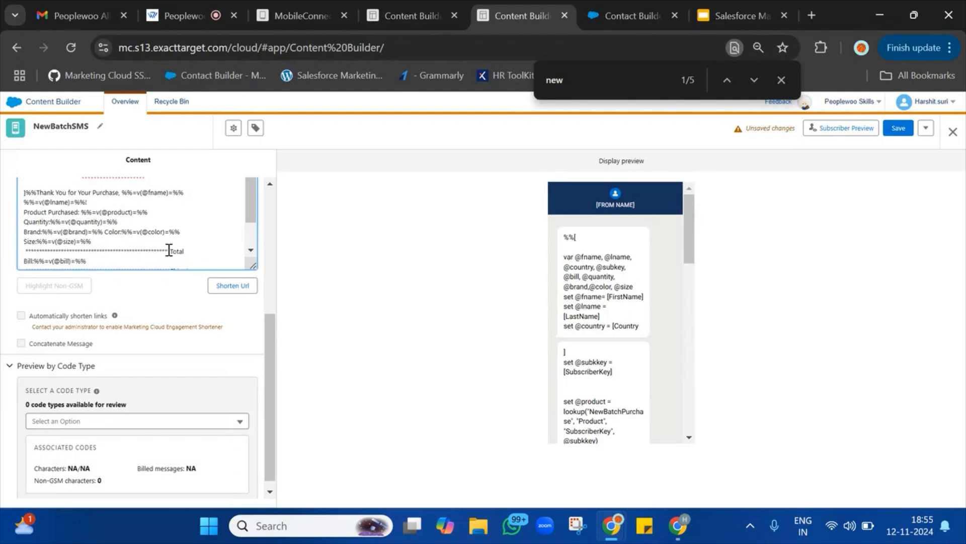
{"action": "left_click_drag", "start_coordinate": [170, 250], "coordinate": [32, 251]}
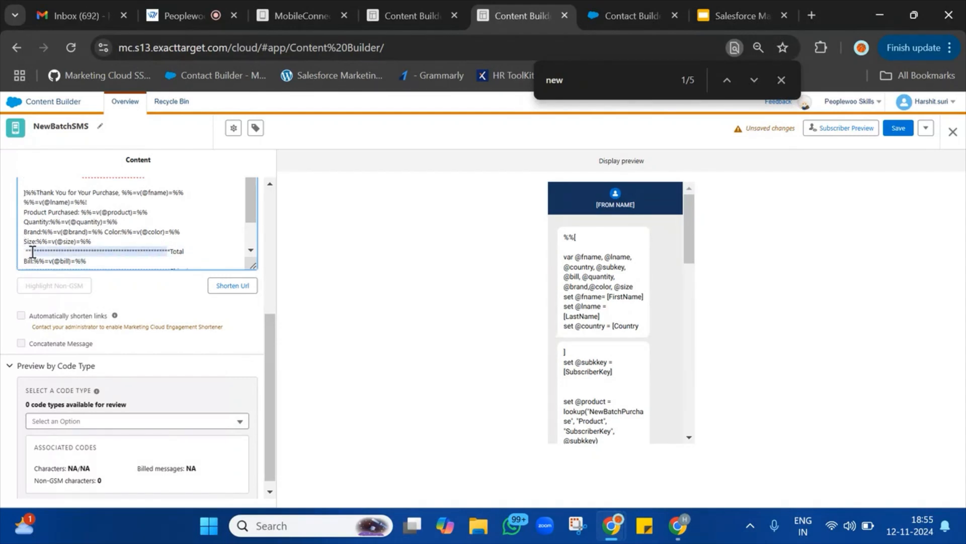
{"action": "key", "text": "BackSpace"}
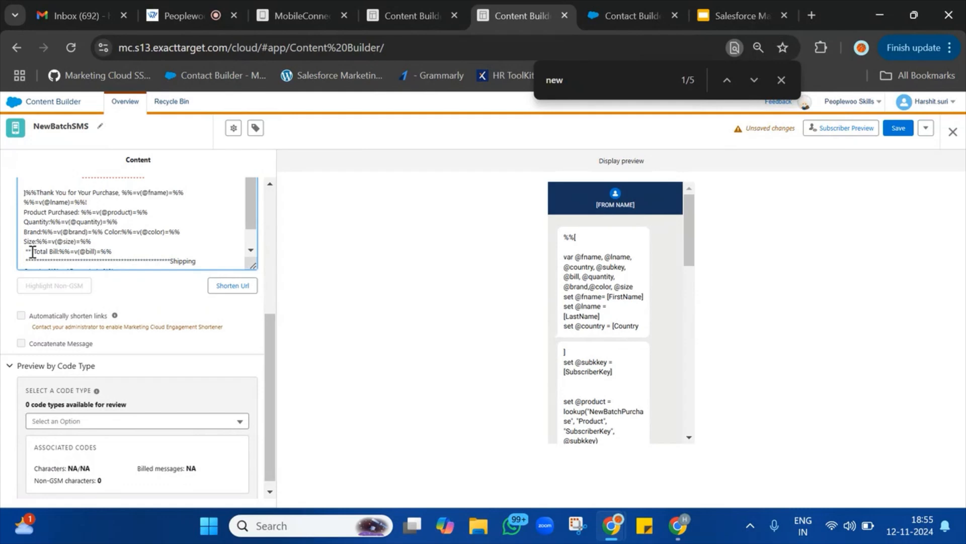
{"action": "key", "text": "Return"}
- Delete most of the asterisks in front of "Shipping Country:"
{"action": "scroll", "coordinate": [35, 246], "scroll_direction": "down", "scroll_amount": 2}
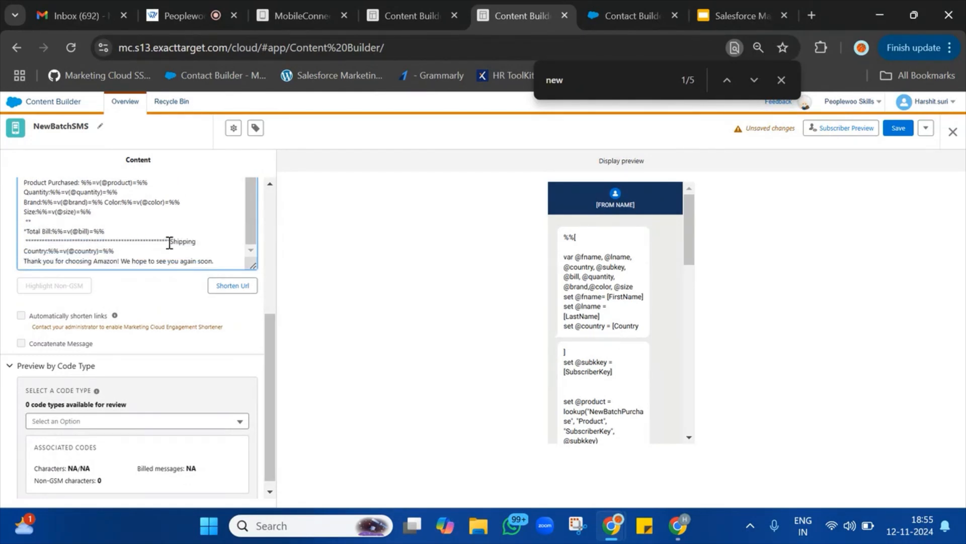
{"action": "left_click", "coordinate": [44, 241]}
{"action": "left_click", "coordinate": [174, 237], "text": "shift"}
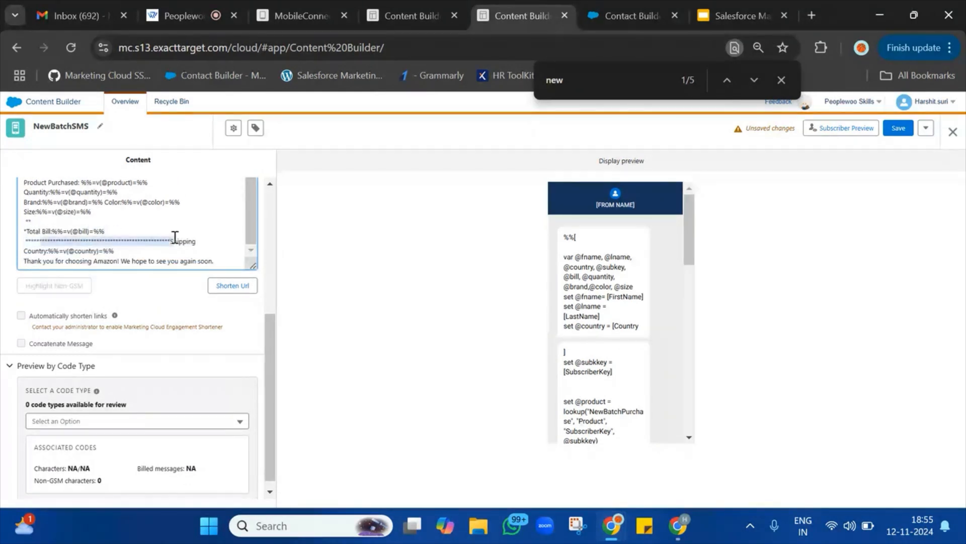
{"action": "key", "text": "BackSpace"}
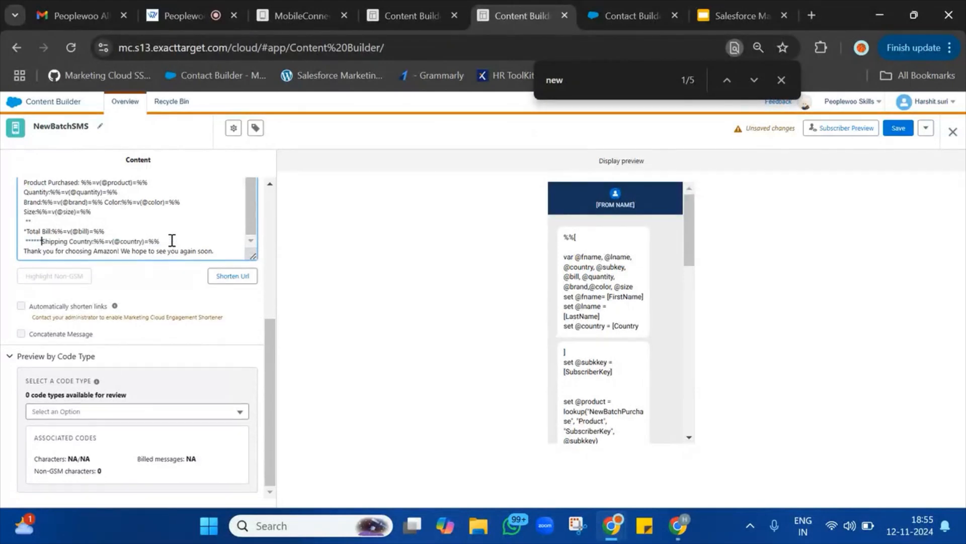
{"action": "key", "text": "super+shift+s"}
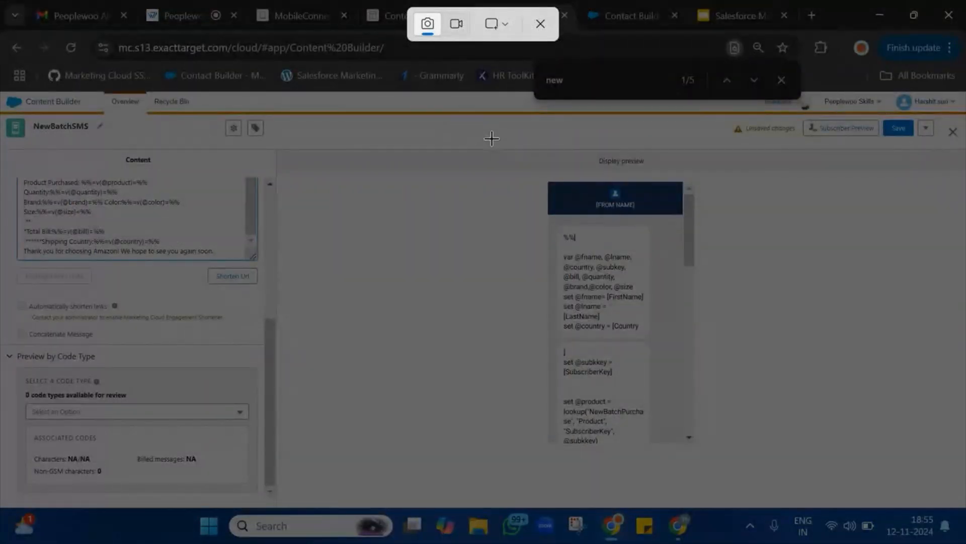
{"action": "key", "text": "Escape"}
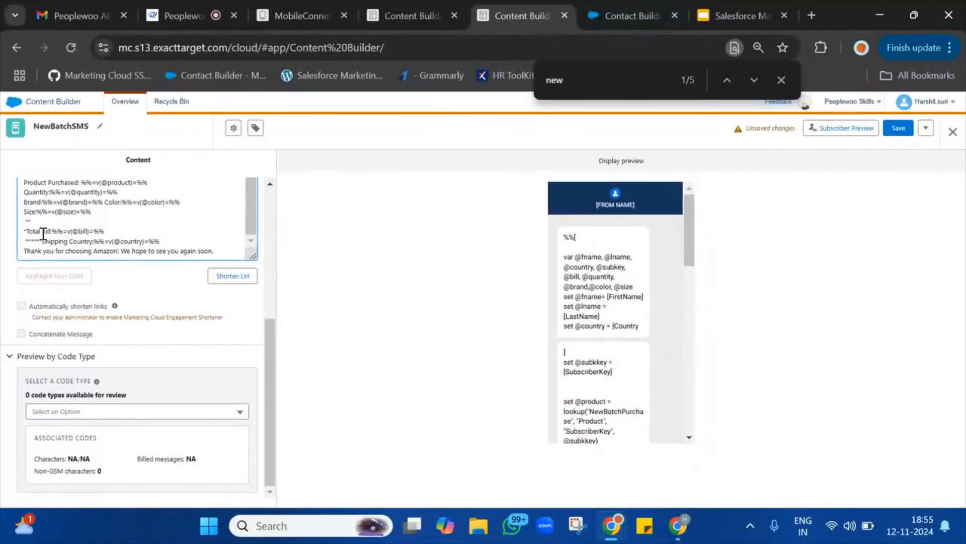
- Reduce both separators to *** on their own lines above "Total Bill:" and "Shipping Country:"
{"action": "key", "text": "BackSpace"}
{"action": "key", "text": "BackSpace"}
{"action": "key", "text": "BackSpace"}
{"action": "key", "text": "BackSpace"}
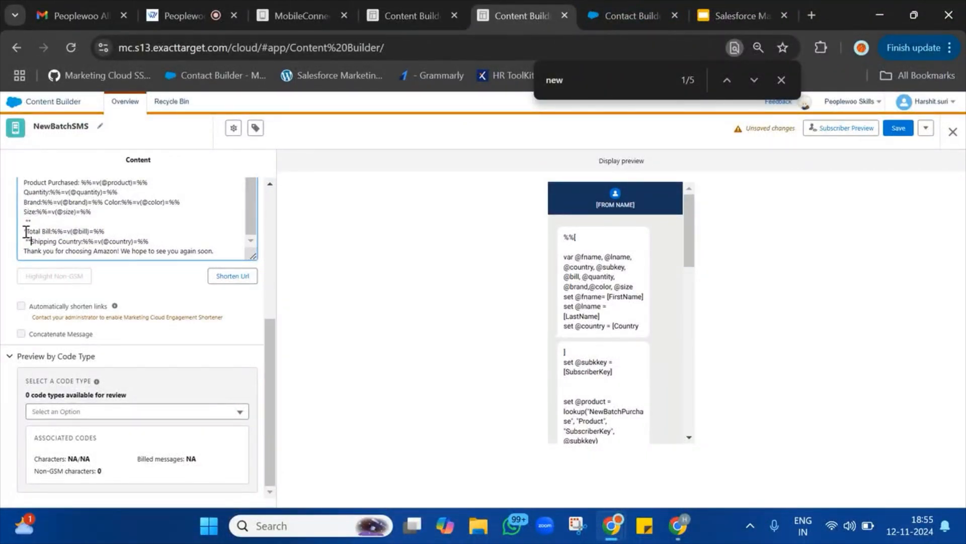
{"action": "type", "text": "**"}
{"action": "key", "text": "Return"}
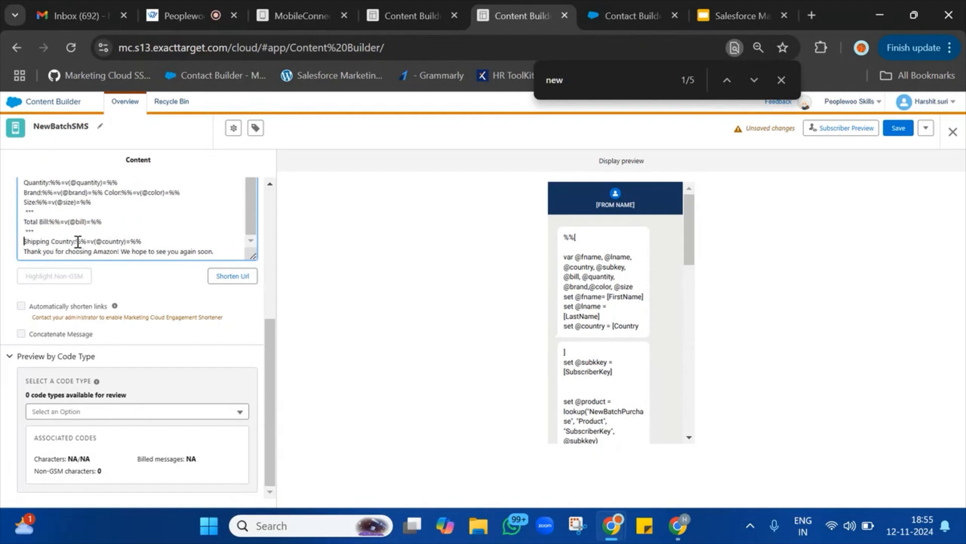
- Delete the closing line "Thank you for choosing Amazon! We hope to see you again soon."
{"action": "triple_click", "coordinate": [83, 254]}
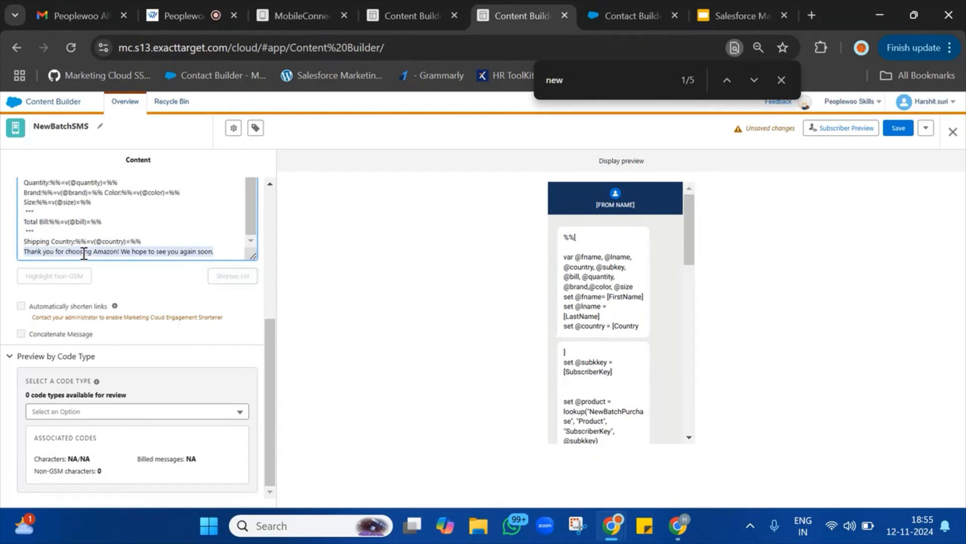
{"action": "key", "text": "BackSpace"}
{"action": "key", "text": "BackSpace"}
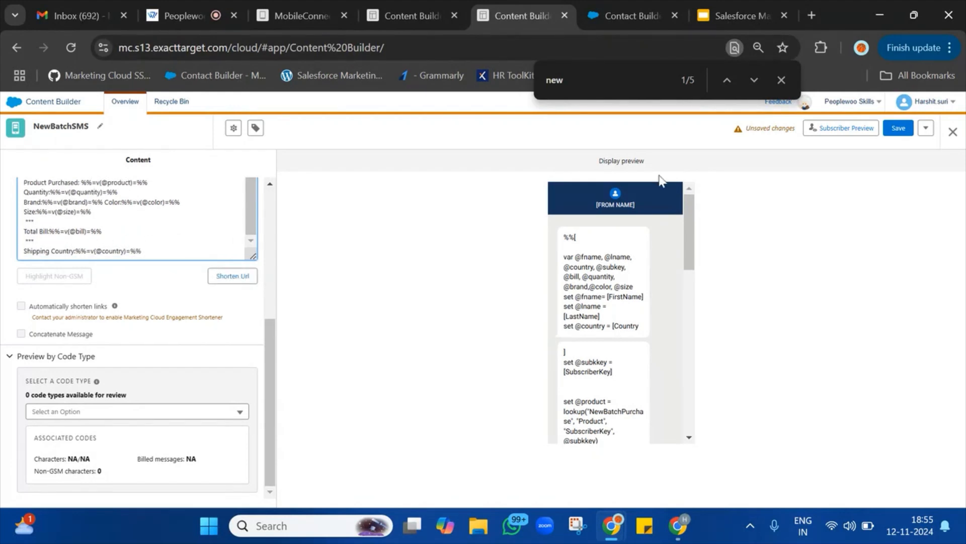
- Preview the shortened SMS with subscriber data and close the browser's find bar
{"action": "left_click", "coordinate": [841, 129]}
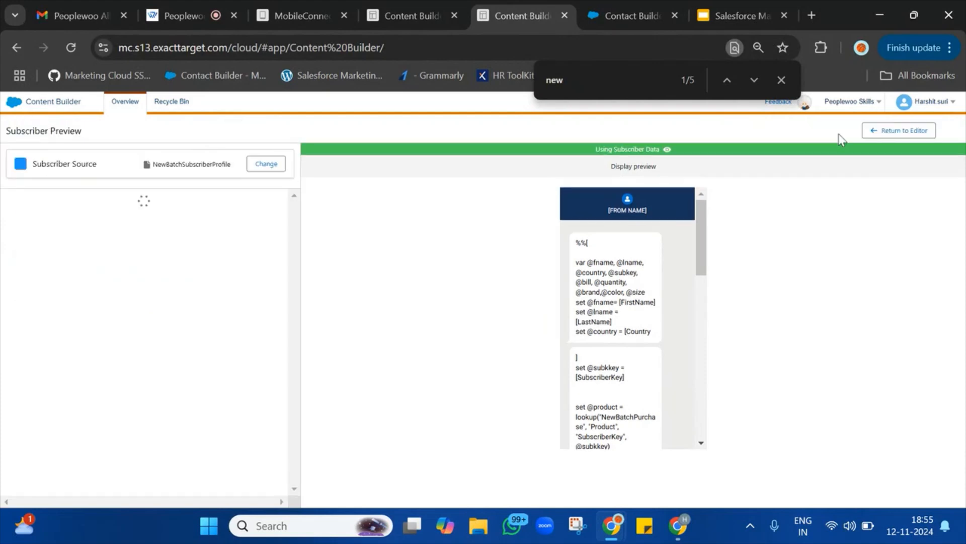
{"action": "left_click", "coordinate": [782, 80]}
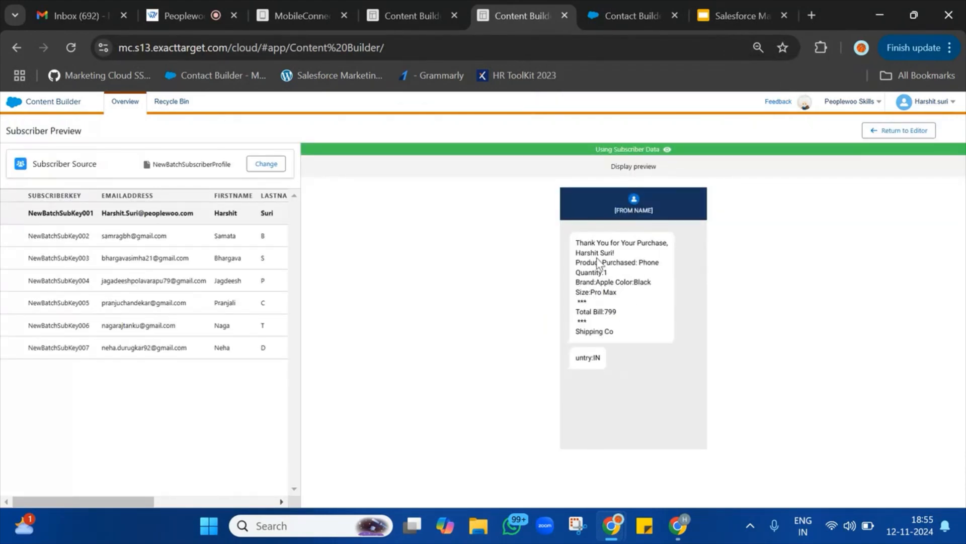
- Examine the first subscriber's SMS preview line by line, from the greeting to the shipping country split into a second bubble
{"action": "left_click_drag", "start_coordinate": [580, 245], "coordinate": [639, 262]}
{"action": "left_click", "coordinate": [637, 259]}
{"action": "triple_click", "coordinate": [636, 259]}
{"action": "double_click", "coordinate": [600, 273]}
{"action": "left_click_drag", "start_coordinate": [599, 281], "coordinate": [617, 281]}
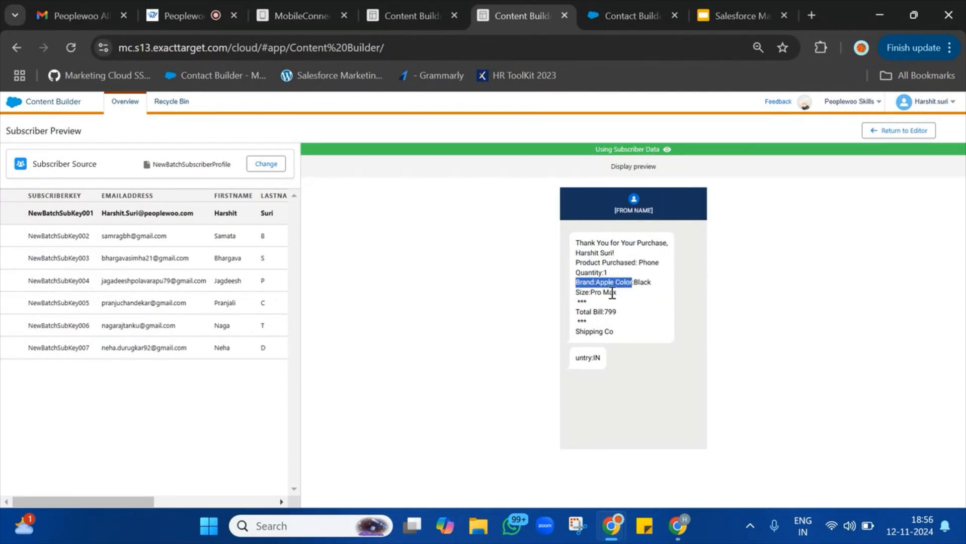
{"action": "double_click", "coordinate": [641, 282]}
{"action": "left_click", "coordinate": [616, 292]}
{"action": "triple_click", "coordinate": [616, 292]}
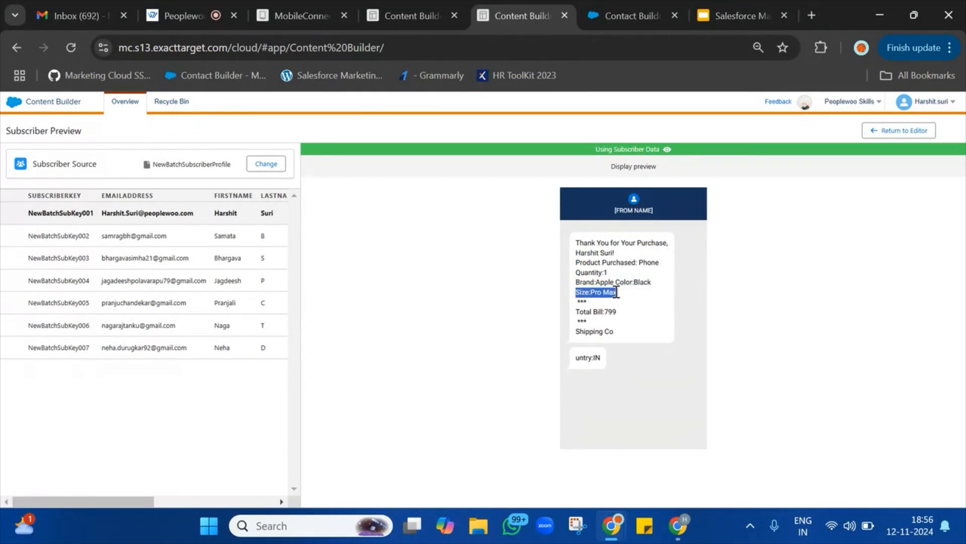
{"action": "left_click_drag", "start_coordinate": [576, 312], "coordinate": [617, 313]}
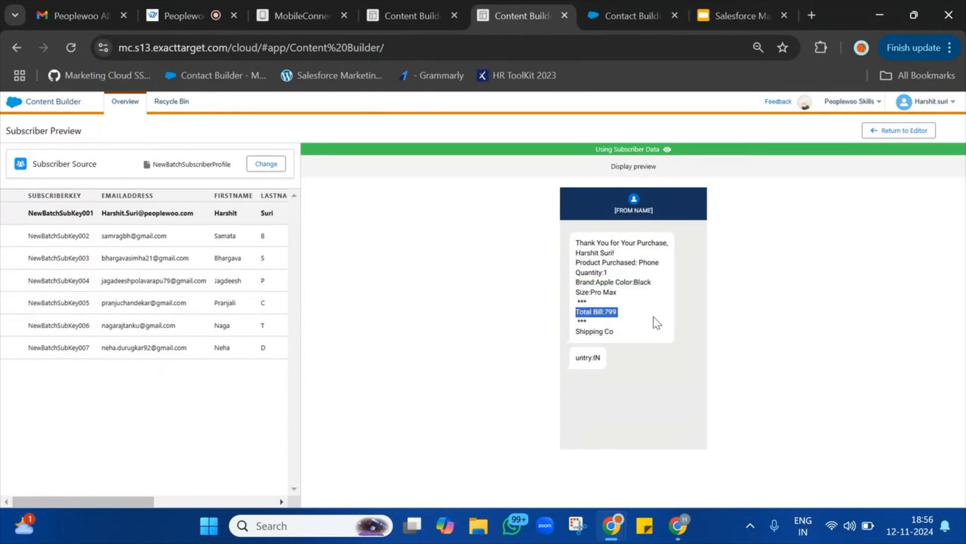
{"action": "left_click_drag", "start_coordinate": [599, 360], "coordinate": [724, 166]}
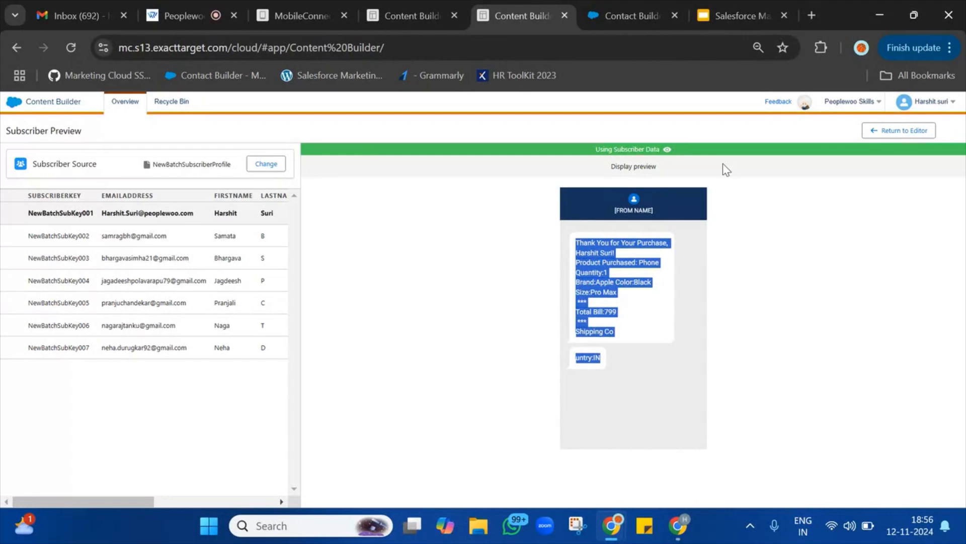
{"action": "left_click", "coordinate": [899, 131]}
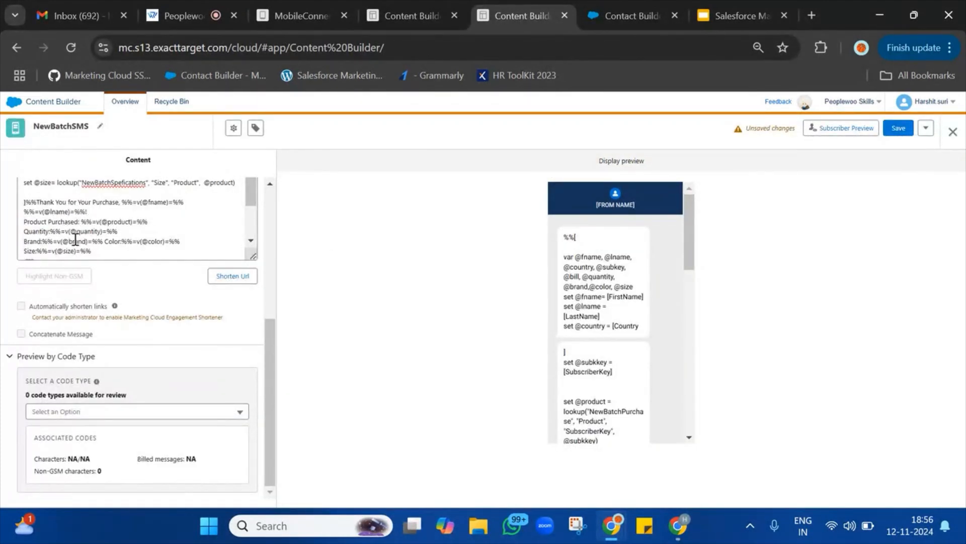
{"action": "left_click", "coordinate": [106, 240]}
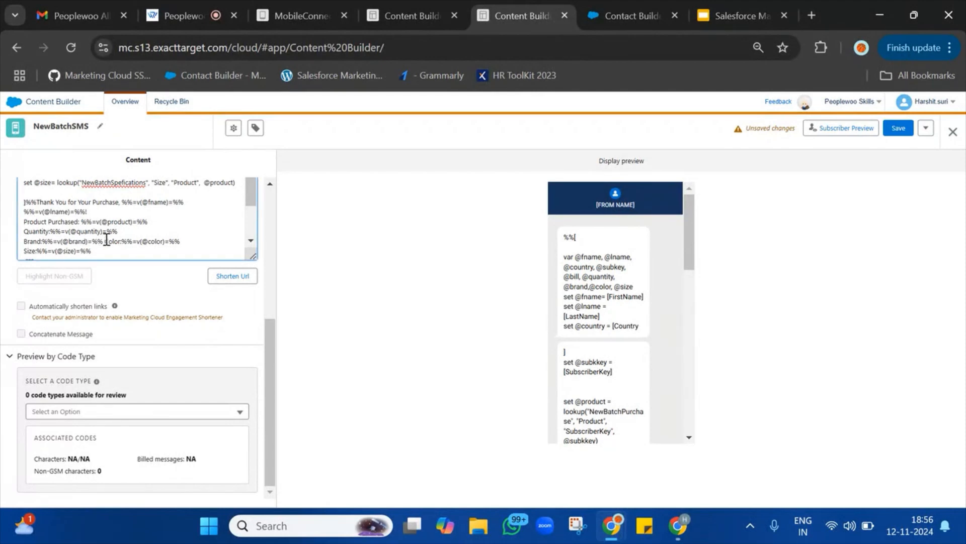
{"action": "key", "text": "BackSpace"}
{"action": "key", "text": "Return"}
- Remove the *** separator below the Size line and shorten the label "Total Bill:" to "Bill:"
{"action": "scroll", "coordinate": [104, 241], "scroll_direction": "down", "scroll_amount": 1}
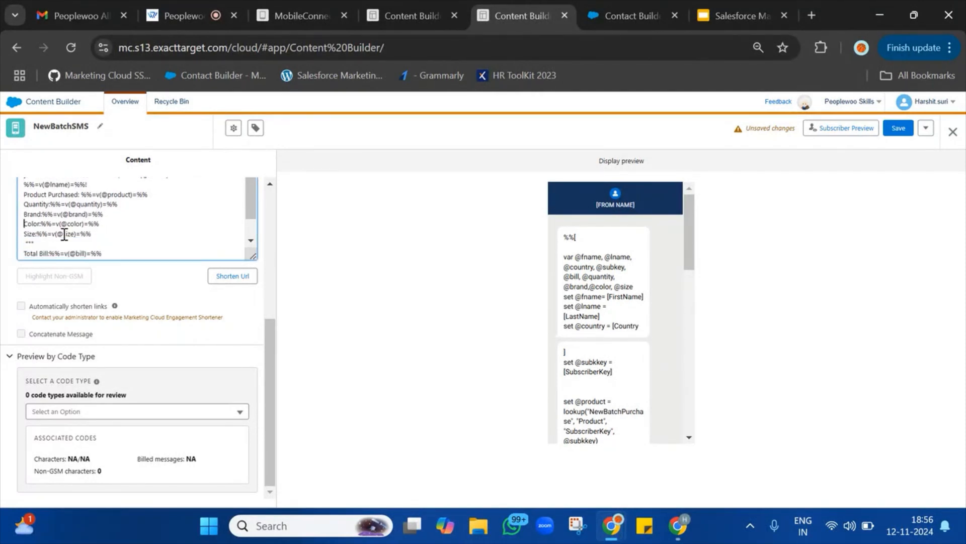
{"action": "key", "text": "BackSpace"}
{"action": "key", "text": "BackSpace"}
{"action": "double_click", "coordinate": [33, 244]}
{"action": "key", "text": "BackSpace"}
{"action": "key", "text": "BackSpace"}
- Delete the remaining *** separator line between the Bill and Shipping Country lines
{"action": "triple_click", "coordinate": [53, 256]}
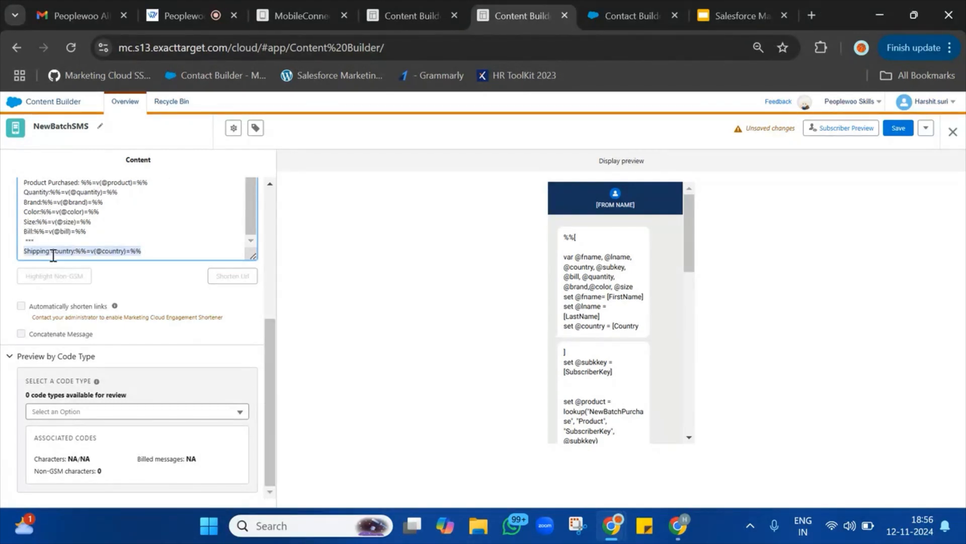
{"action": "double_click", "coordinate": [56, 243]}
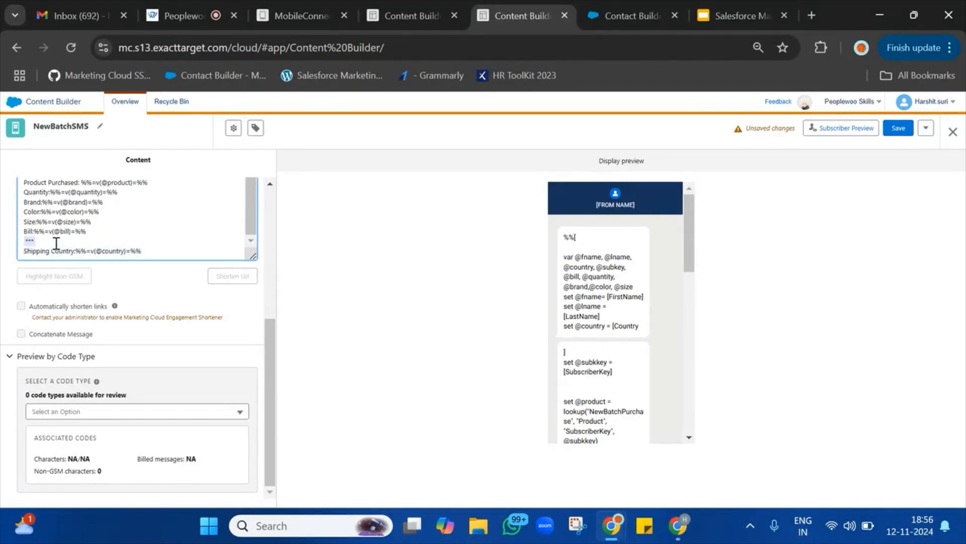
{"action": "key", "text": "BackSpace"}
- Preview the edited SMS with the first subscriber's data and check each line from the greeting to the shipping country
{"action": "scroll", "coordinate": [109, 241], "scroll_direction": "up", "scroll_amount": 3}
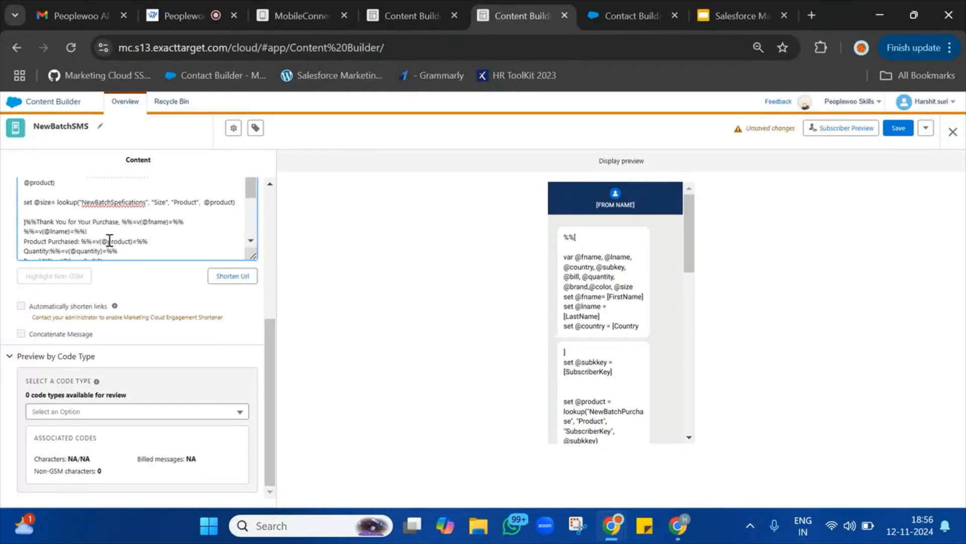
{"action": "left_click", "coordinate": [843, 129]}
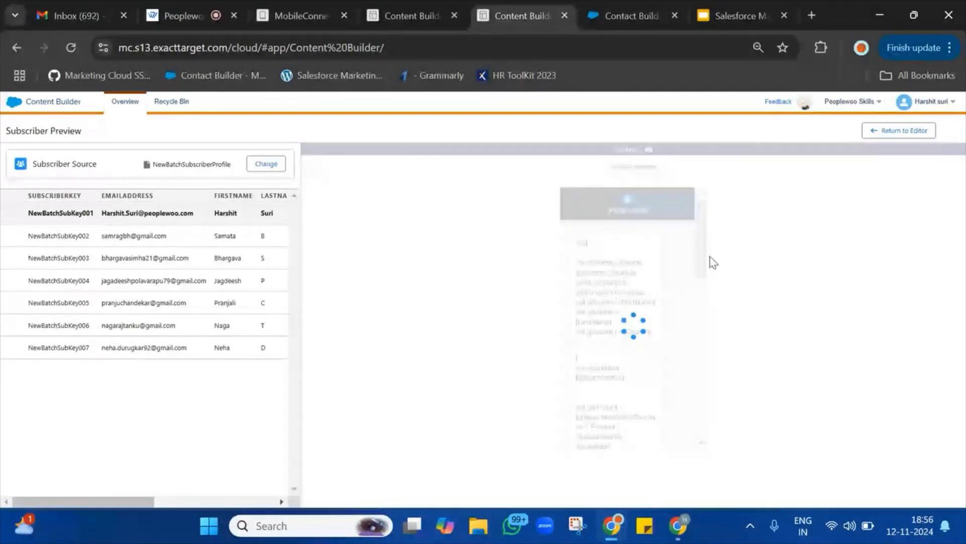
{"action": "mouse_move", "coordinate": [578, 252]}
{"action": "left_mouse_down"}
{"action": "mouse_move", "coordinate": [615, 277]}
{"action": "mouse_move", "coordinate": [656, 333]}
{"action": "mouse_move", "coordinate": [581, 245]}
{"action": "left_mouse_up"}
{"action": "double_click", "coordinate": [655, 333]}
{"action": "left_click", "coordinate": [580, 245]}
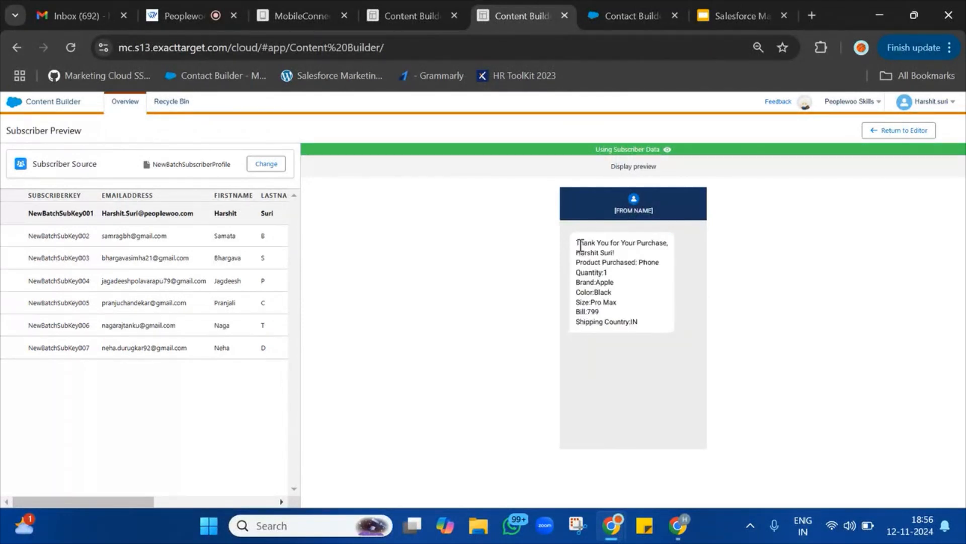
{"action": "triple_click", "coordinate": [580, 245]}
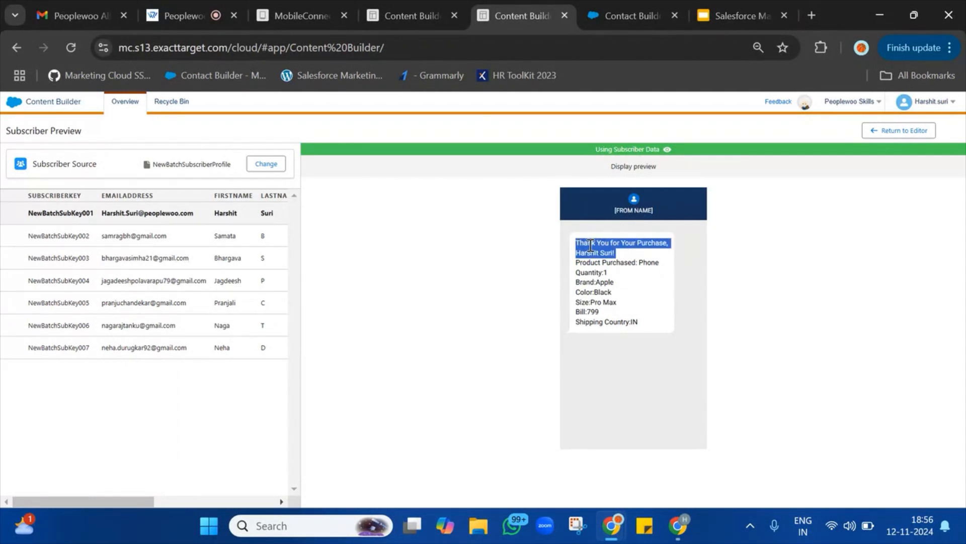
{"action": "triple_click", "coordinate": [600, 262]}
{"action": "double_click", "coordinate": [596, 273]}
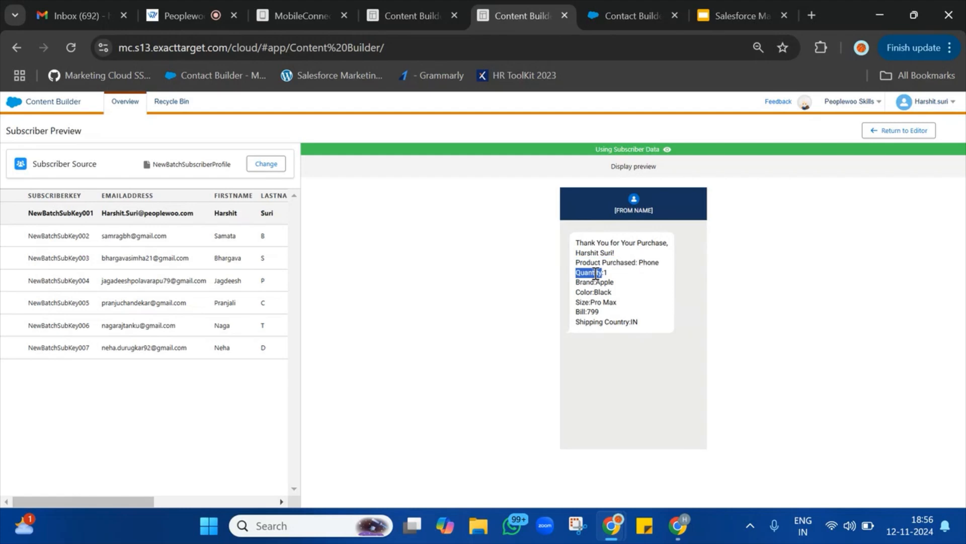
{"action": "double_click", "coordinate": [597, 282]}
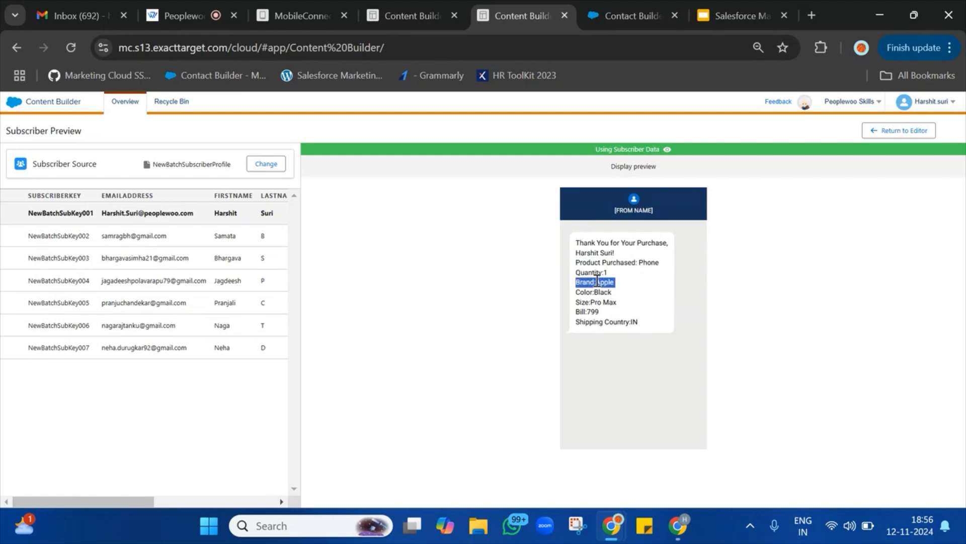
{"action": "triple_click", "coordinate": [594, 301]}
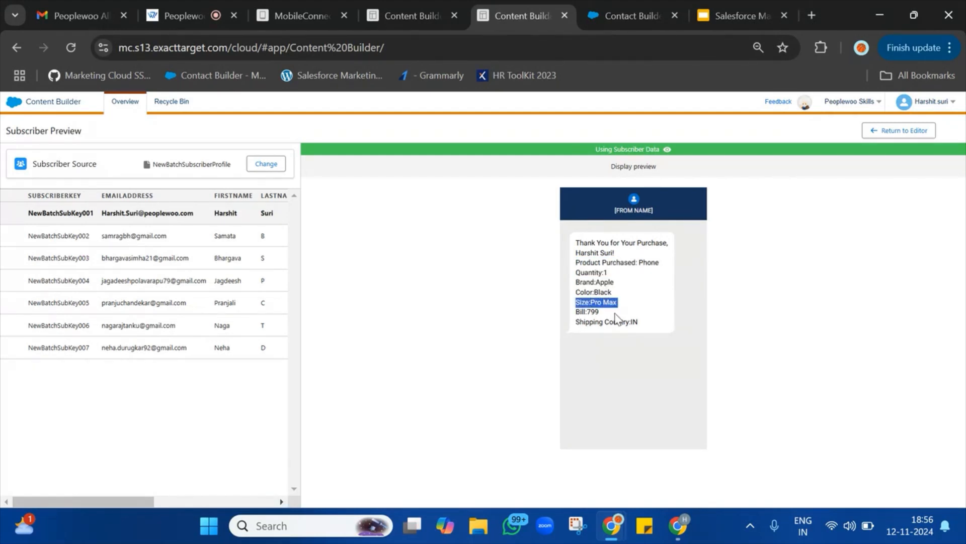
{"action": "left_click", "coordinate": [594, 312]}
{"action": "triple_click", "coordinate": [593, 312]}
{"action": "triple_click", "coordinate": [594, 321]}
- Preview the SMS for the fourth subscriber in the list and check the product, quantity, brand, color, size, bill and country lines
{"action": "left_click", "coordinate": [271, 276]}
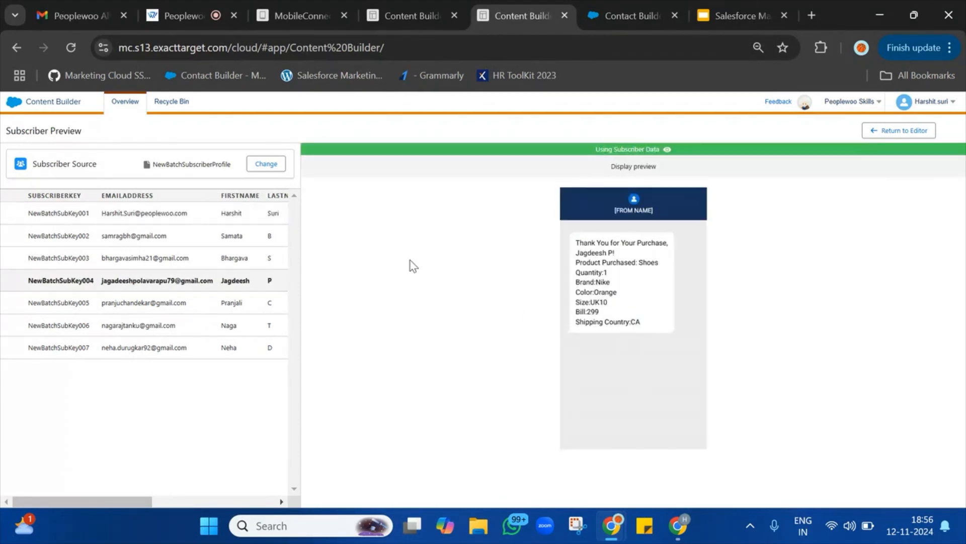
{"action": "double_click", "coordinate": [604, 262]}
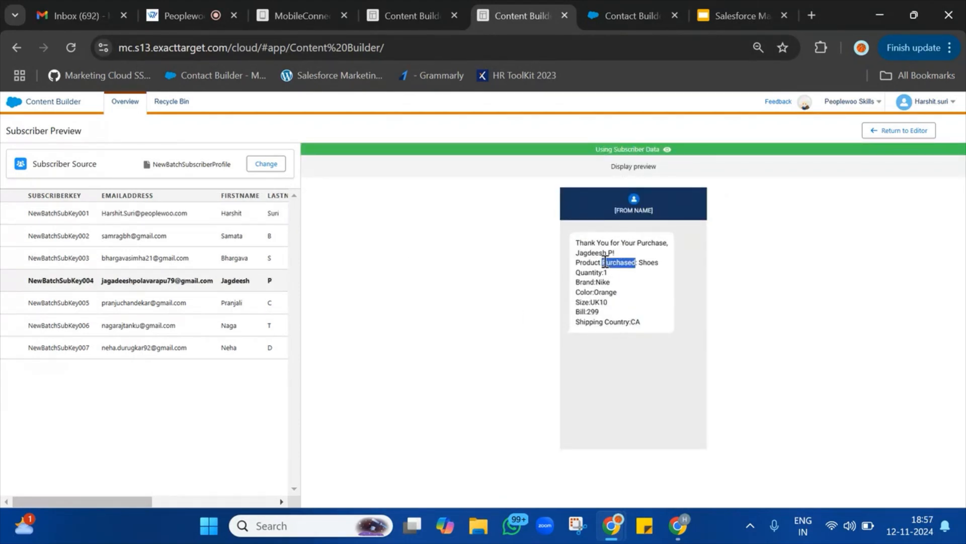
{"action": "triple_click", "coordinate": [605, 262]}
{"action": "double_click", "coordinate": [601, 272]}
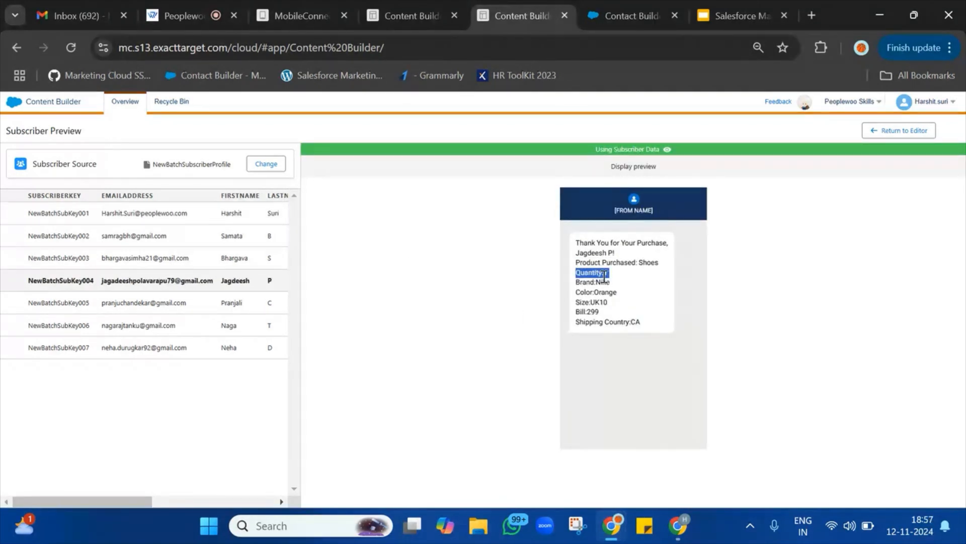
{"action": "double_click", "coordinate": [607, 283]}
{"action": "double_click", "coordinate": [601, 292]}
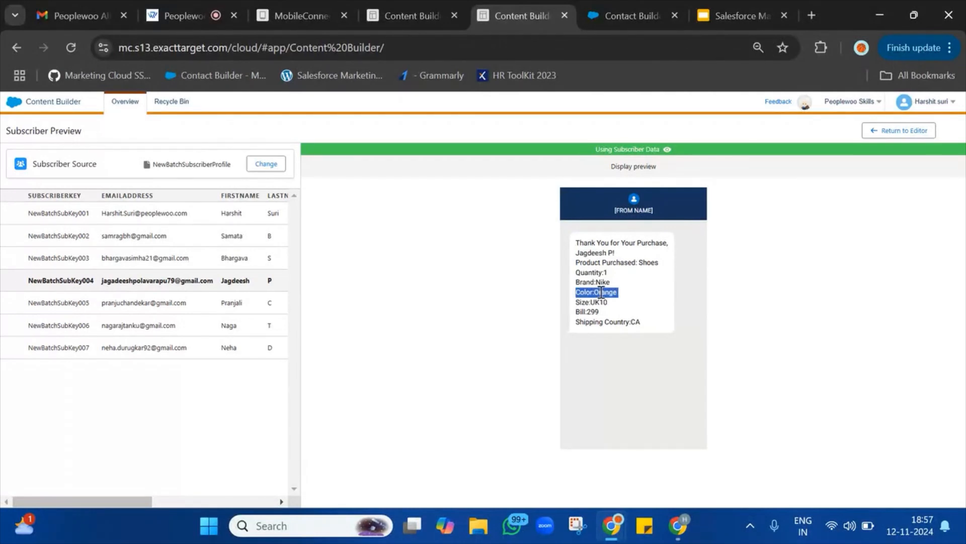
{"action": "double_click", "coordinate": [602, 299]}
{"action": "left_click_drag", "start_coordinate": [602, 299], "coordinate": [650, 327]}
{"action": "left_click", "coordinate": [646, 327]}
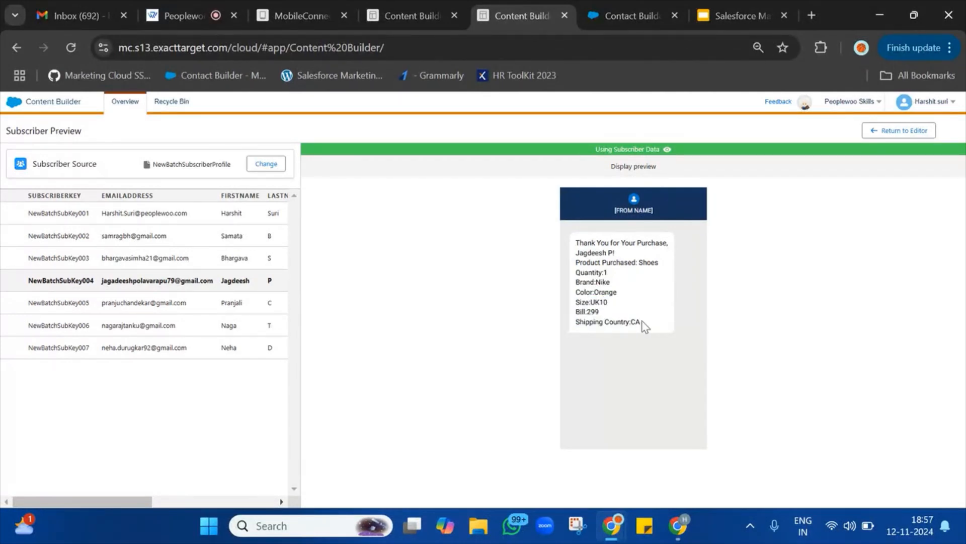
- Preview the SMS for the seventh, fifth and sixth subscribers in the list
{"action": "left_click", "coordinate": [218, 346]}
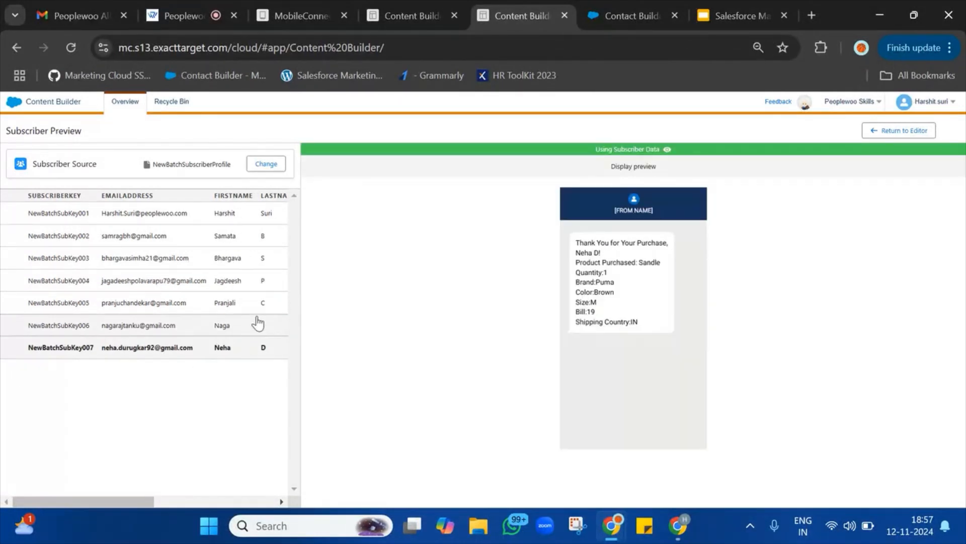
{"action": "left_click", "coordinate": [272, 308]}
{"action": "left_click", "coordinate": [252, 324]}
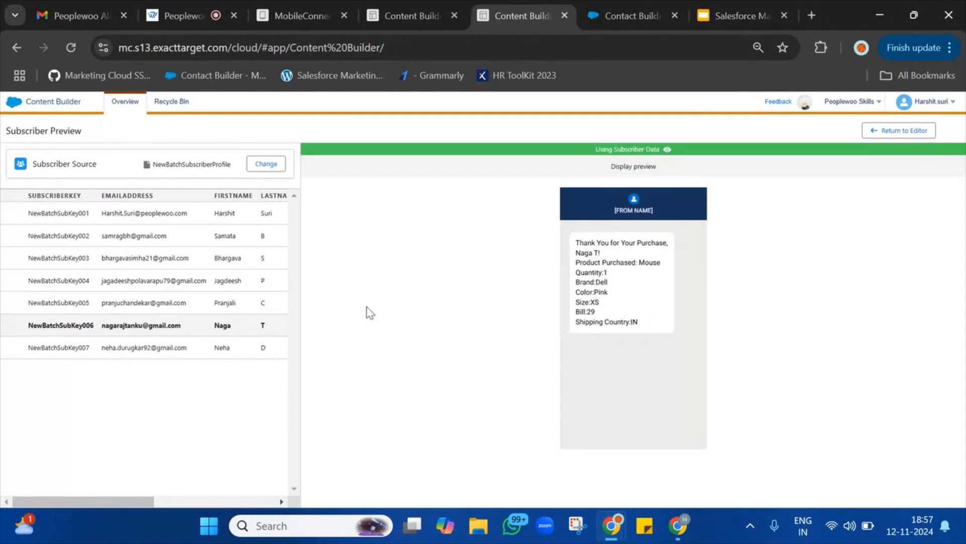
- Return to the editor, review the message code through its last line, and save NewBatchSMS
{"action": "left_click", "coordinate": [894, 131]}
{"action": "scroll", "coordinate": [157, 242], "scroll_direction": "up", "scroll_amount": 2}
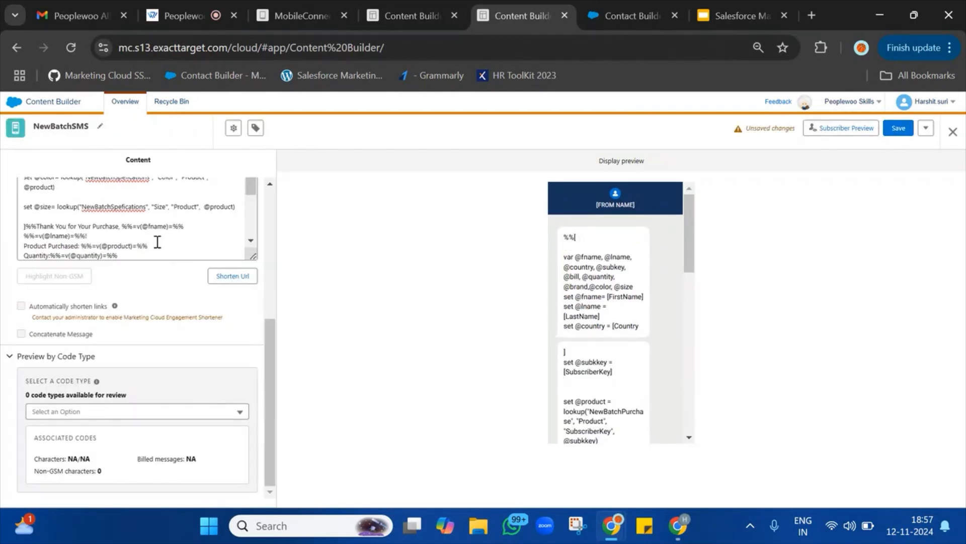
{"action": "scroll", "coordinate": [157, 242], "scroll_direction": "down", "scroll_amount": 1}
{"action": "scroll", "coordinate": [157, 242], "scroll_direction": "up", "scroll_amount": 1}
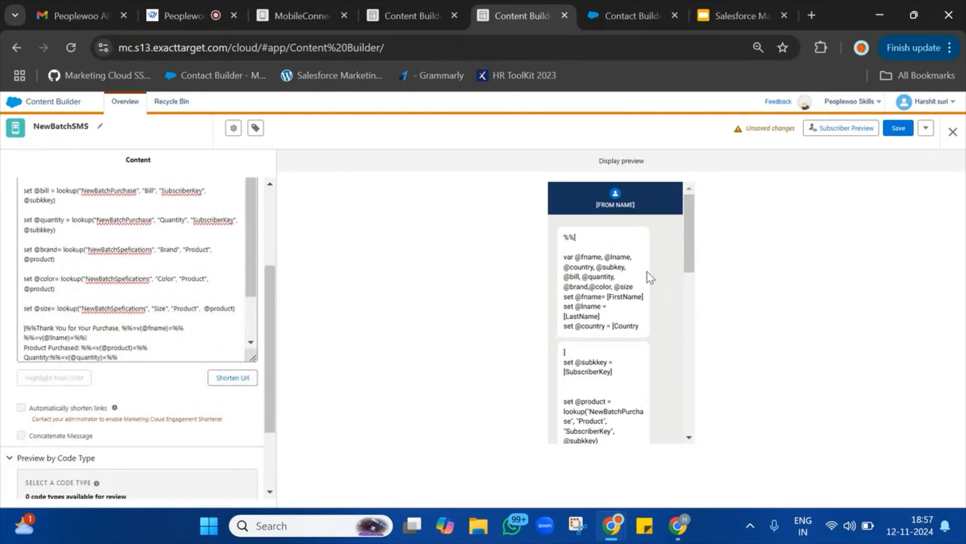
{"action": "scroll", "coordinate": [647, 272], "scroll_direction": "down", "scroll_amount": 5}
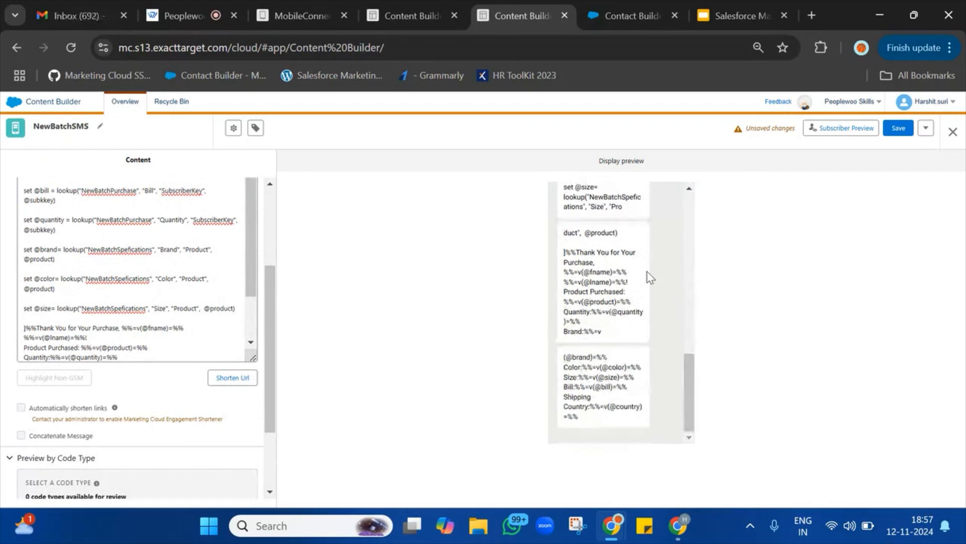
{"action": "left_click", "coordinate": [903, 137]}
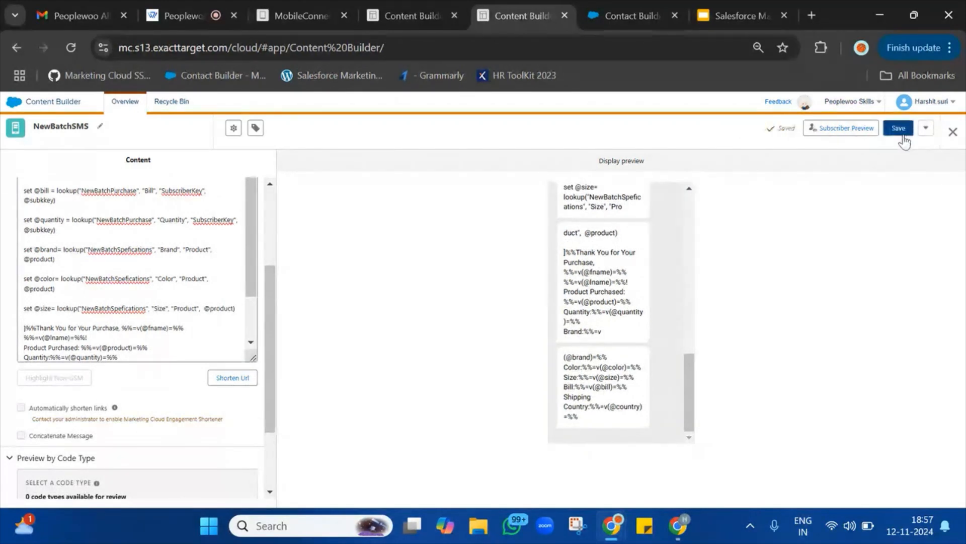